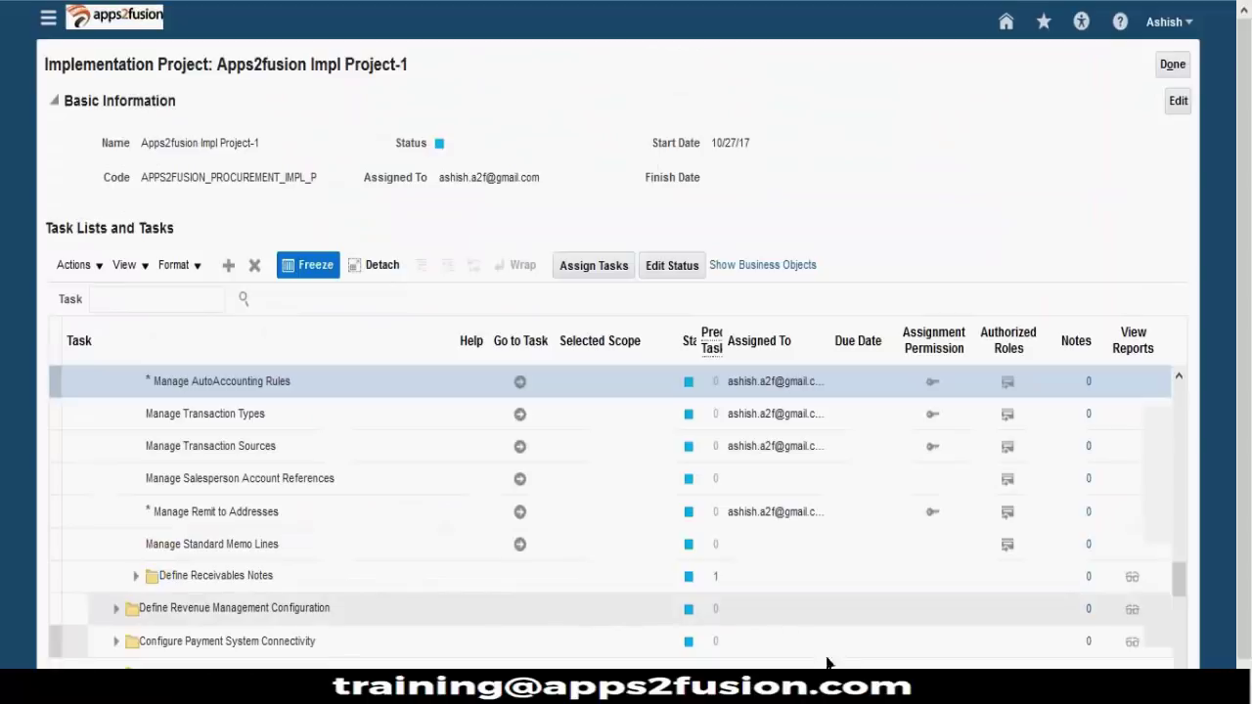
# Step: Expand the Define Customer Payments task list and go to its Manage Receipt Classes and Methods task
pyautogui.scroll(-5, 611, 517)
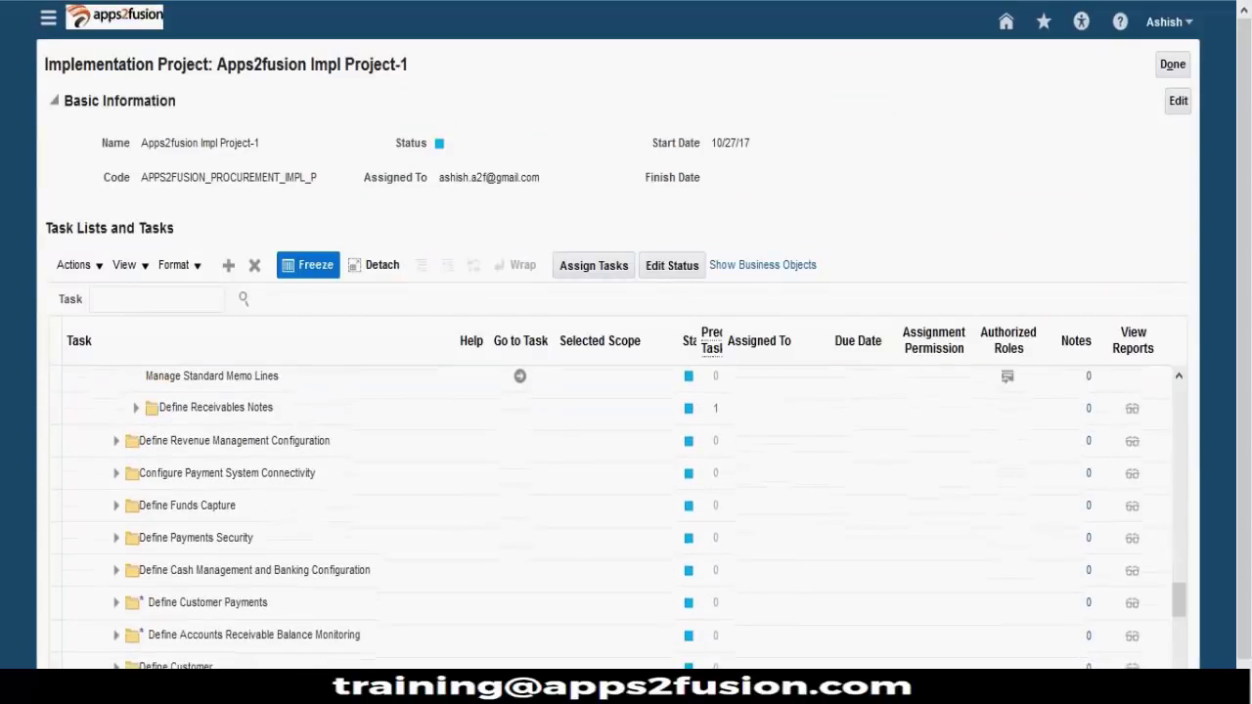
pyautogui.scroll(-1, 611, 517)
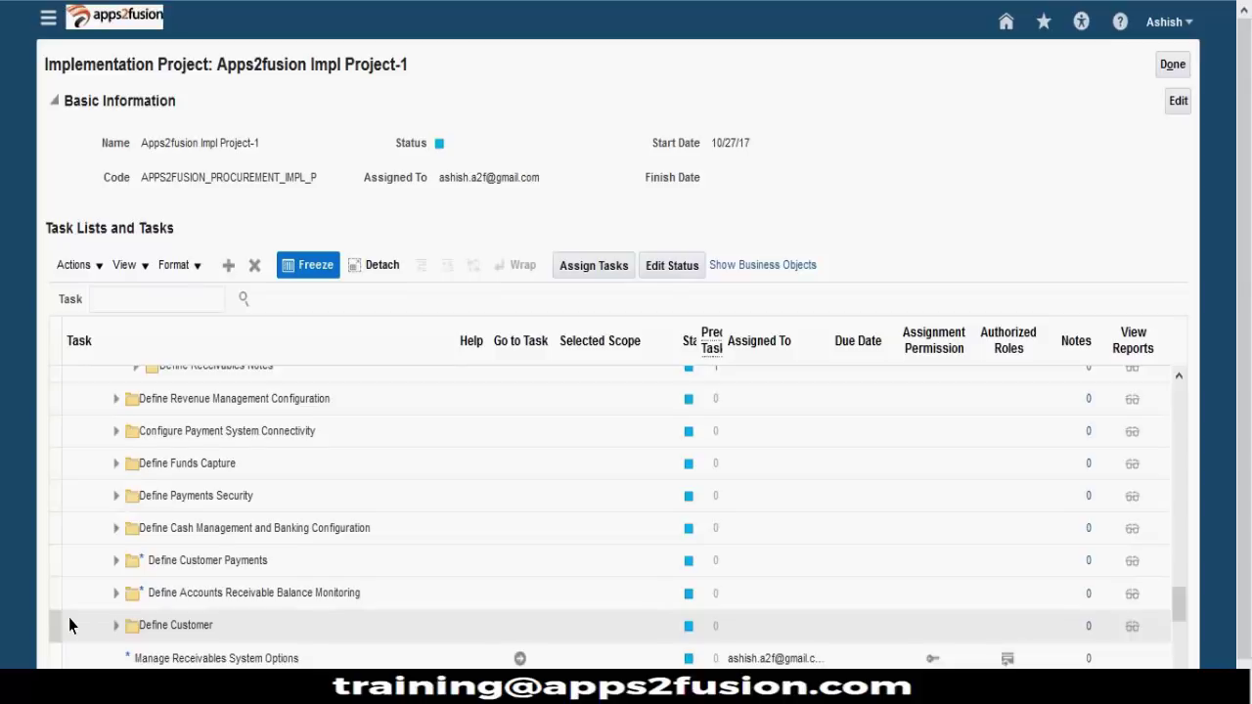
pyautogui.scroll(2, 191, 627)
pyautogui.scroll(-1, 186, 631)
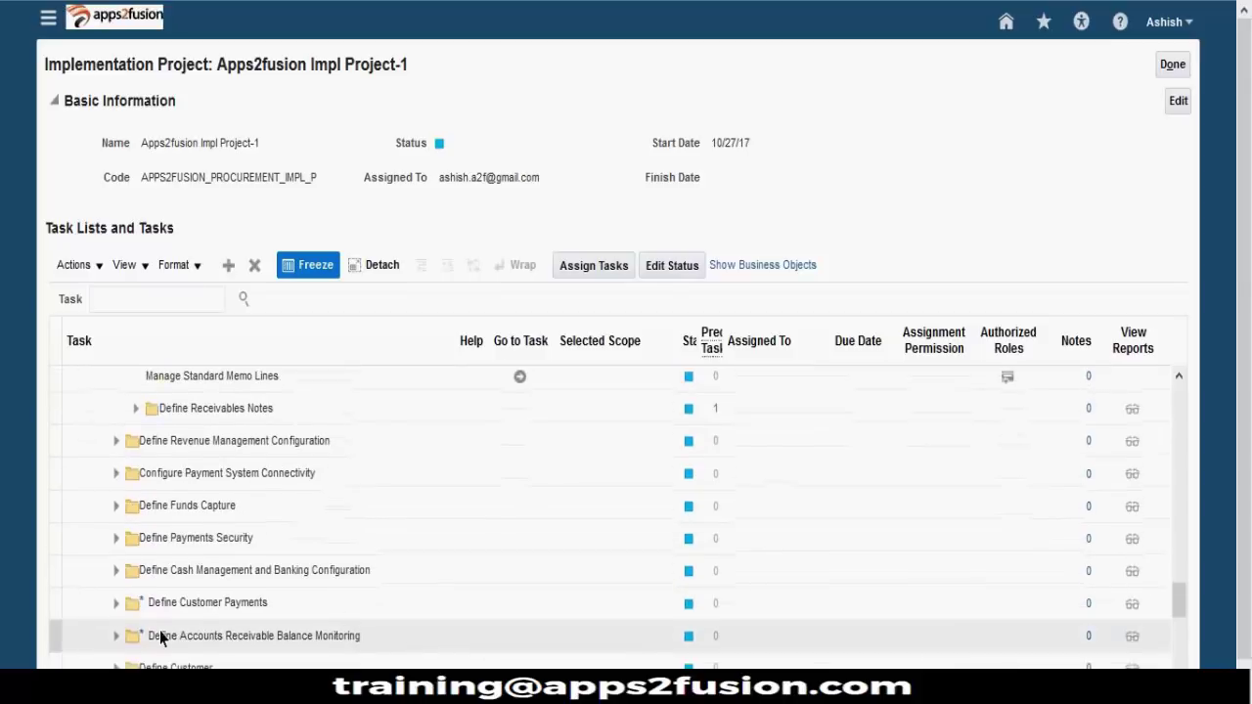
pyautogui.click(116, 603)
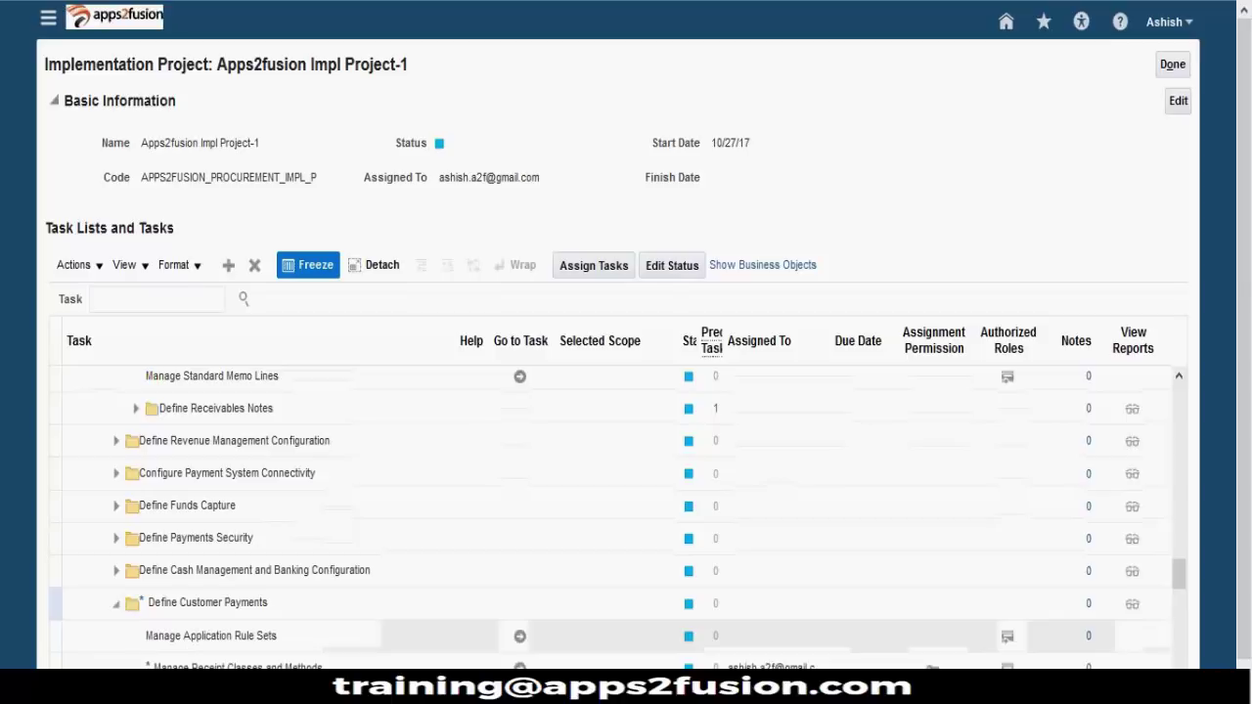
pyautogui.scroll(-3, 777, 649)
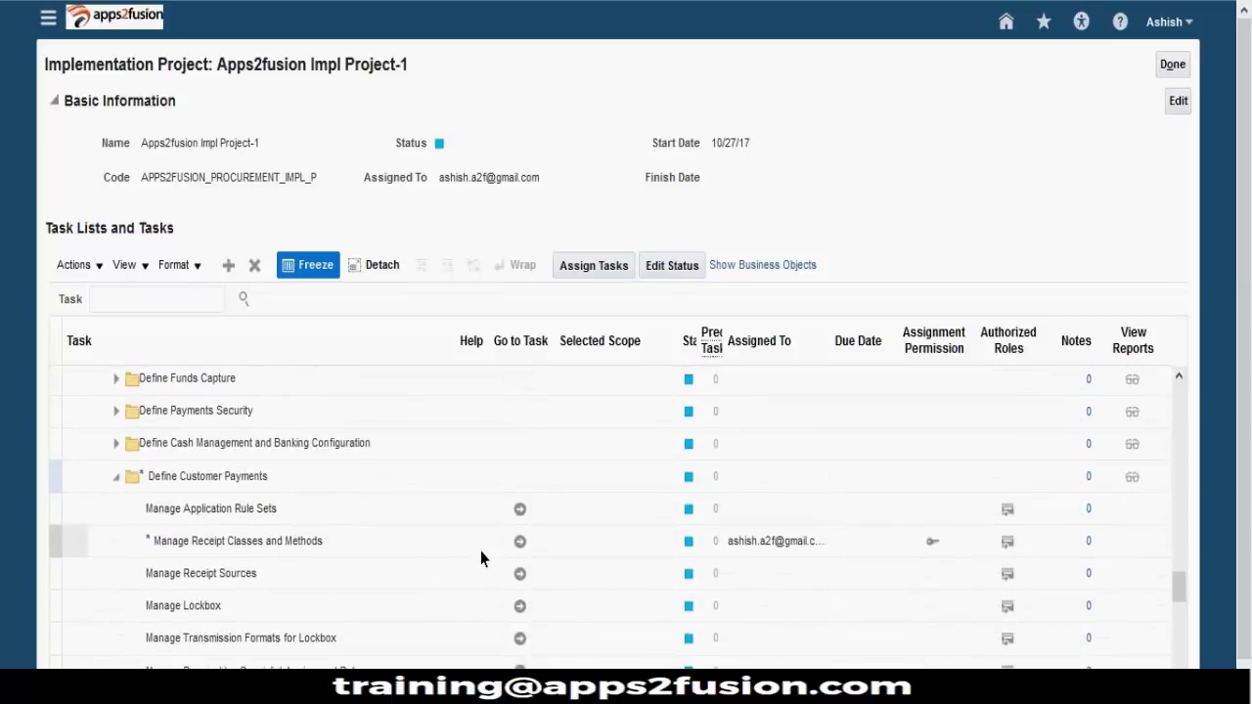
pyautogui.click(521, 550)
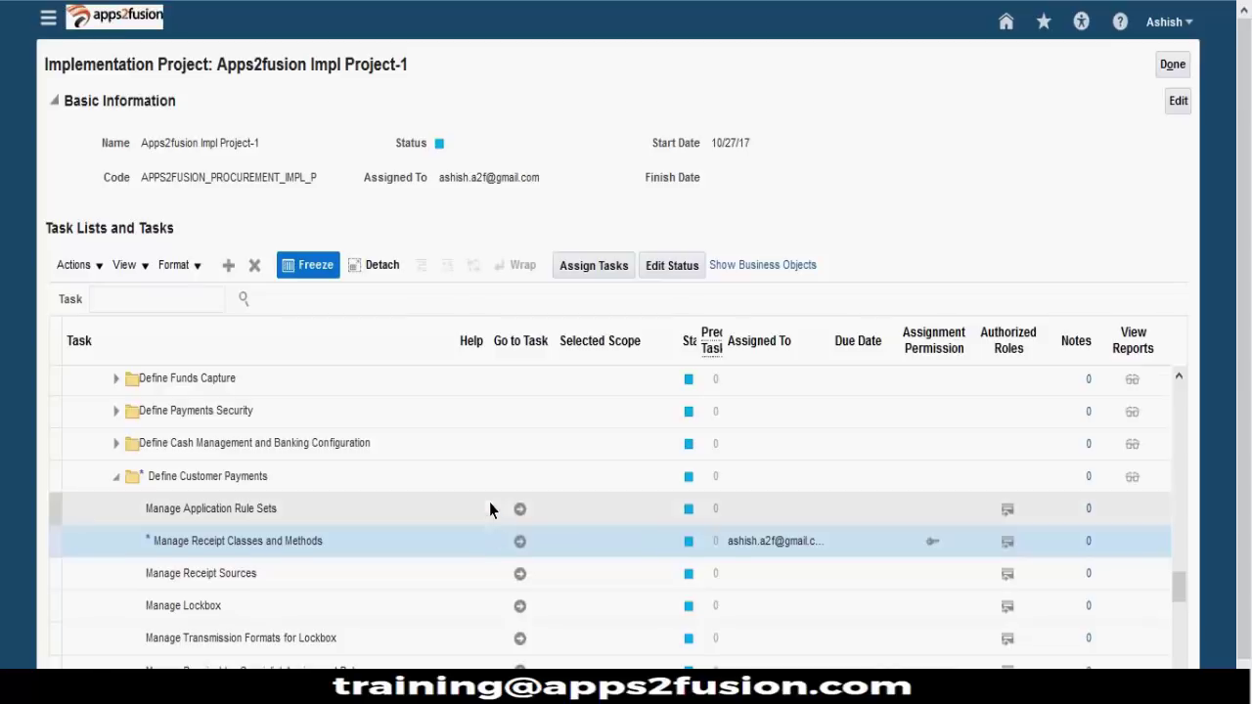
pyautogui.click(519, 541)
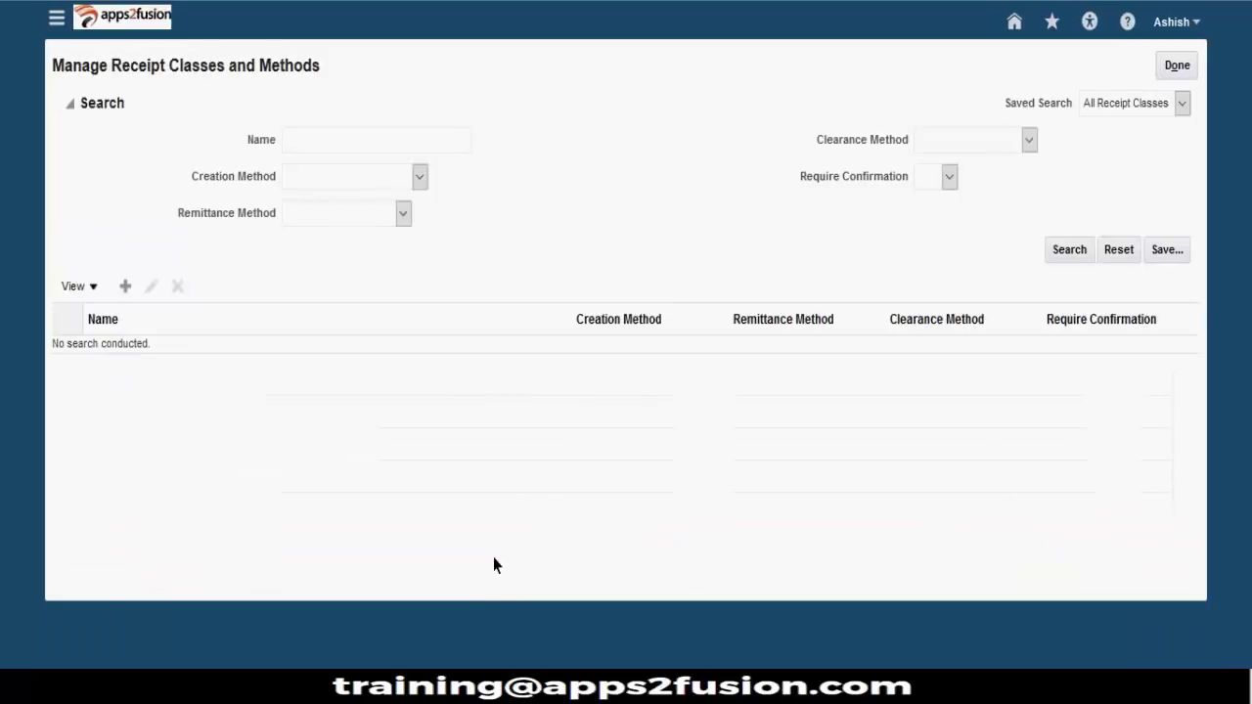
# Step: Search for receipt classes with the Directly clearance method and open A2F Receipt Class
pyautogui.click(934, 177)
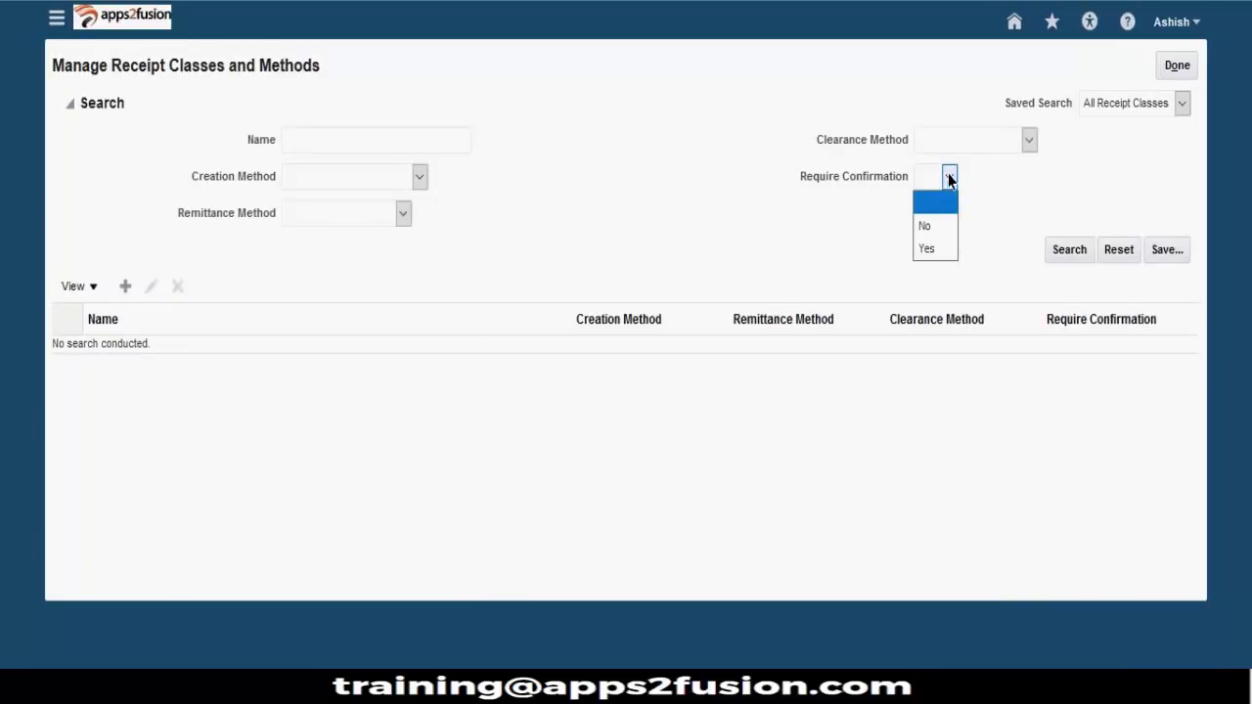
pyautogui.click(1028, 139)
pyautogui.click(969, 187)
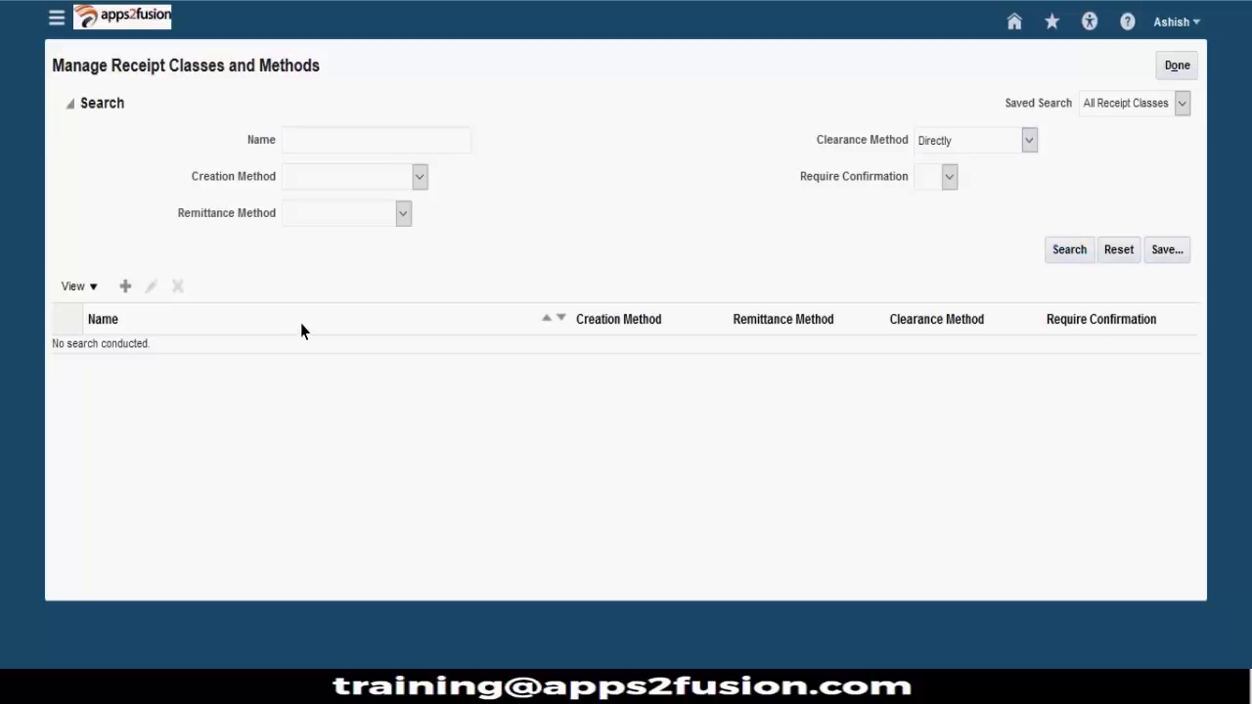
pyautogui.click(158, 216)
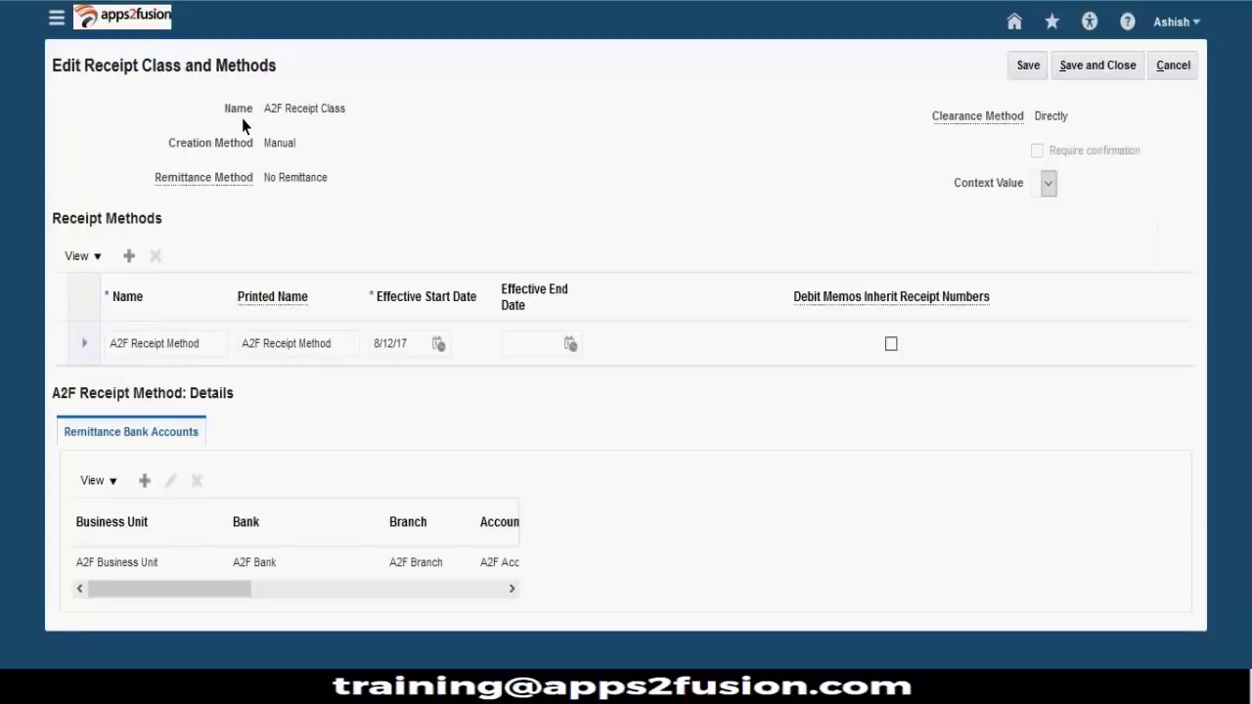
# Step: Examine the receipt class's header details, especially its name and creation method
pyautogui.moveTo(60, 65); pyautogui.dragTo(324, 154)
pyautogui.click(274, 164)
pyautogui.click(251, 159)
pyautogui.moveTo(260, 146); pyautogui.dragTo(312, 146)
pyautogui.click(269, 147)
pyautogui.moveTo(266, 146); pyautogui.dragTo(305, 149)
pyautogui.click(307, 154)
pyautogui.moveTo(264, 149); pyautogui.dragTo(304, 147)
pyautogui.click(274, 147)
pyautogui.moveTo(256, 147); pyautogui.dragTo(320, 150)
pyautogui.click(271, 157)
pyautogui.moveTo(265, 148); pyautogui.dragTo(305, 146)
pyautogui.click(256, 153)
# Step: Check A2F Receipt Method's name and printed name, and open its A2F Business Unit remittance bank account for editing
pyautogui.click(207, 352)
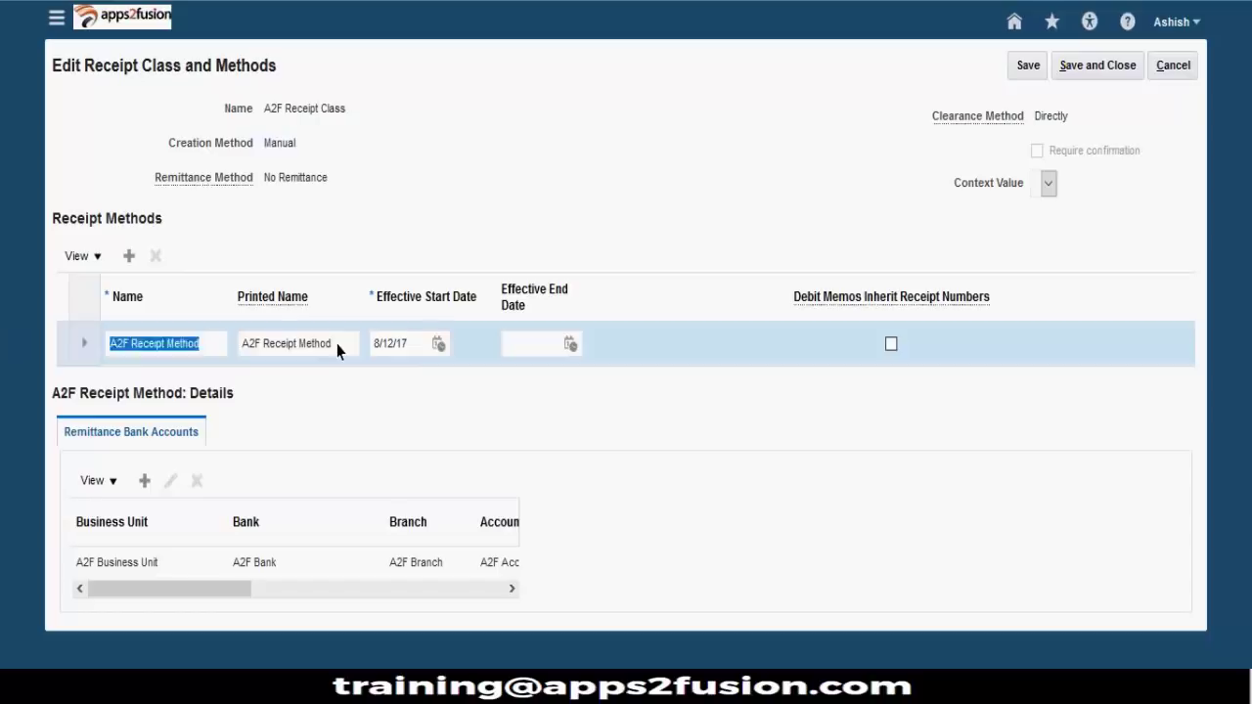
pyautogui.click(336, 346)
pyautogui.click(210, 343)
pyautogui.click(355, 344)
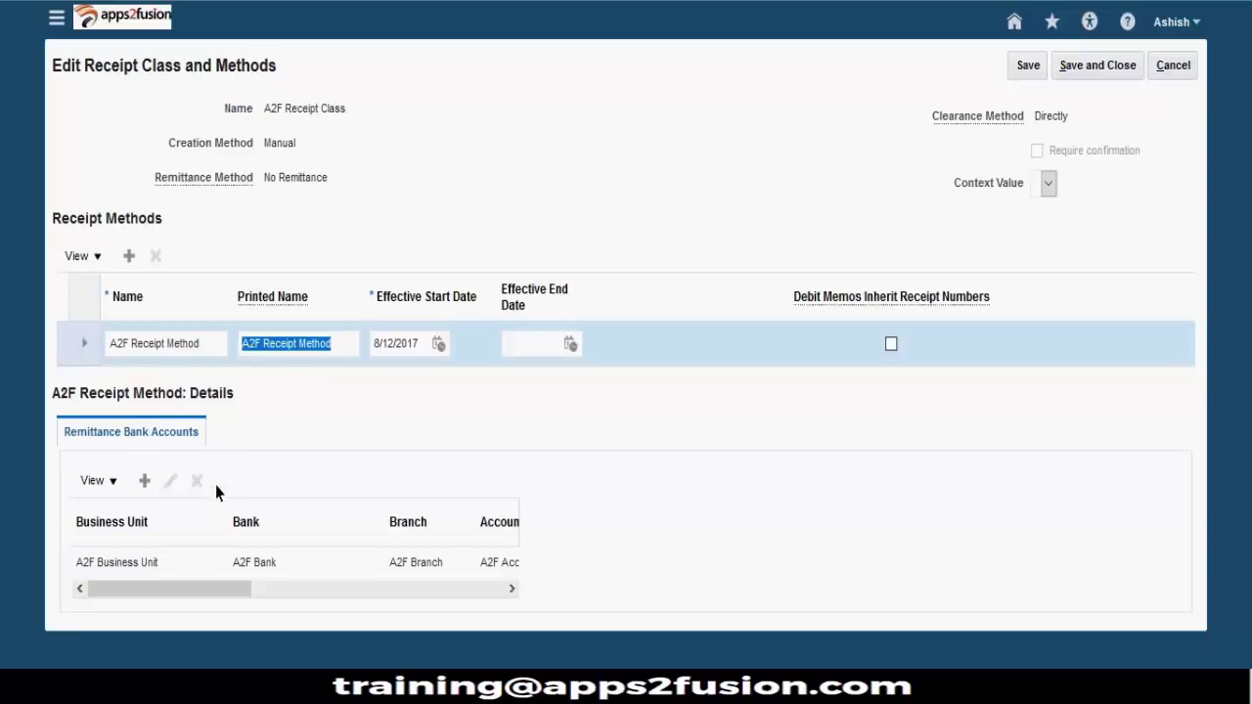
pyautogui.click(222, 565)
pyautogui.click(185, 567)
pyautogui.moveTo(99, 81); pyautogui.dragTo(169, 233)
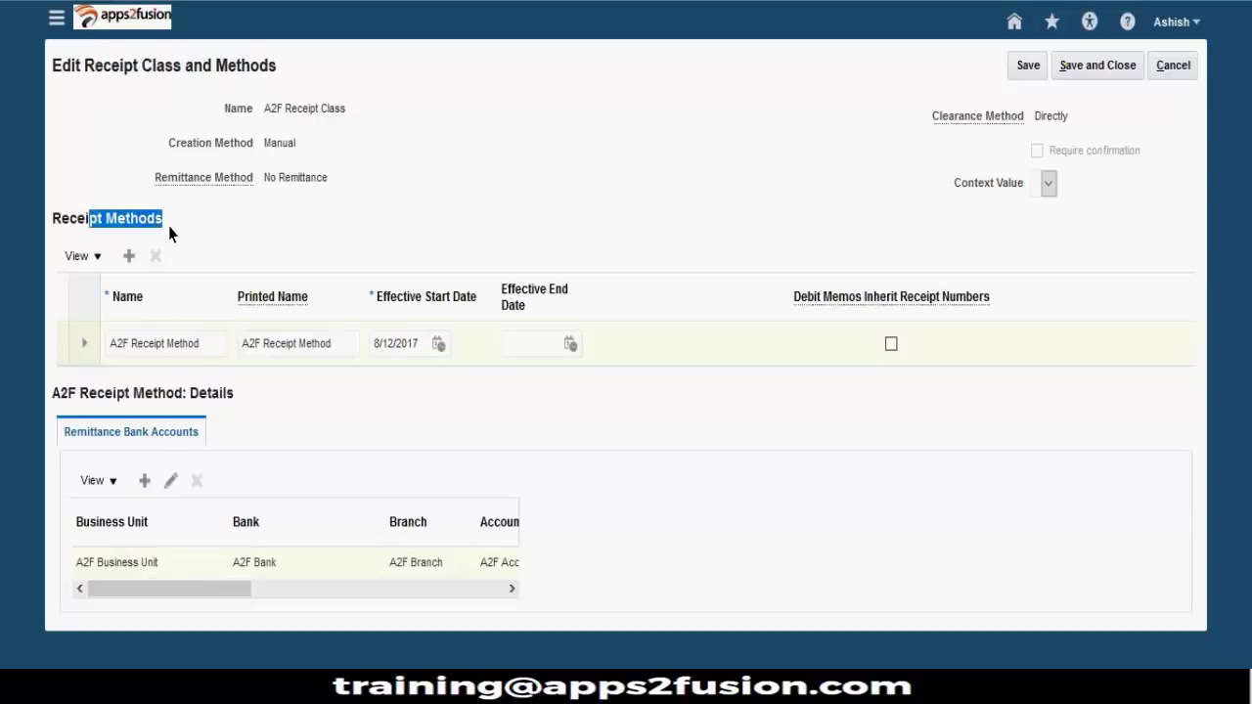
pyautogui.click(153, 562)
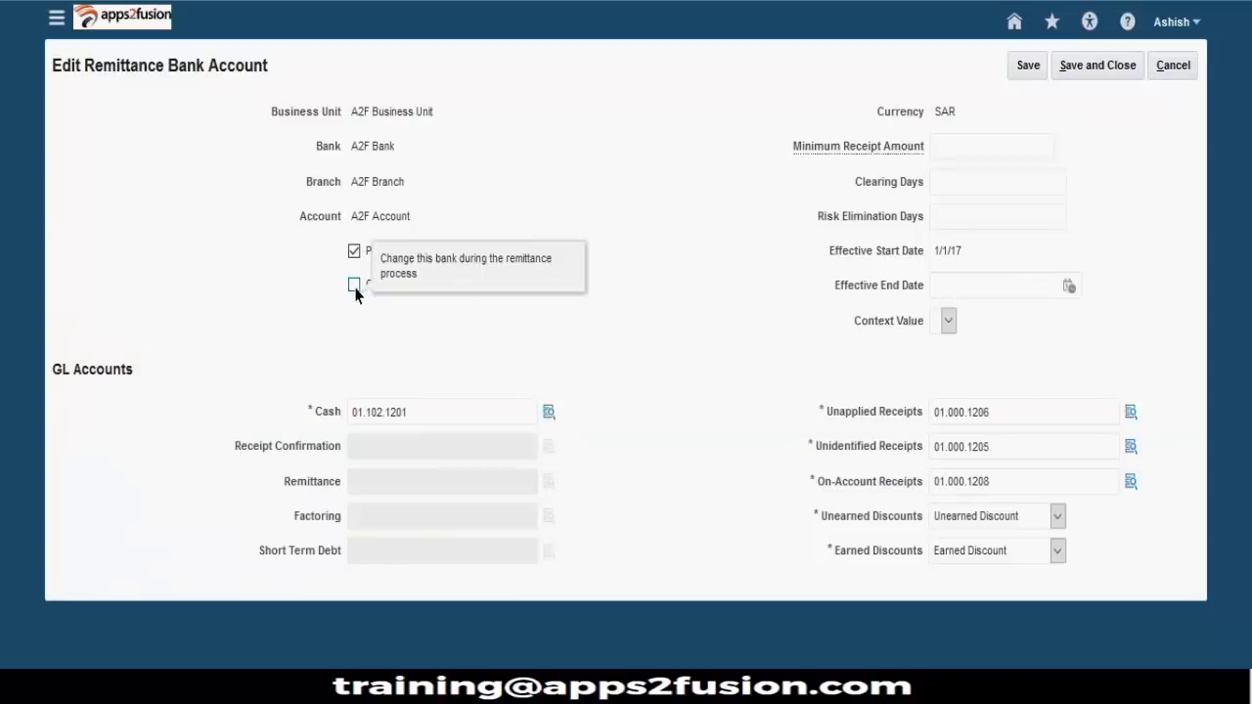
# Step: Review the remittance account's business unit, bank, branch and account details together with its cash and receipts GL accounts
pyautogui.moveTo(364, 112); pyautogui.dragTo(483, 149)
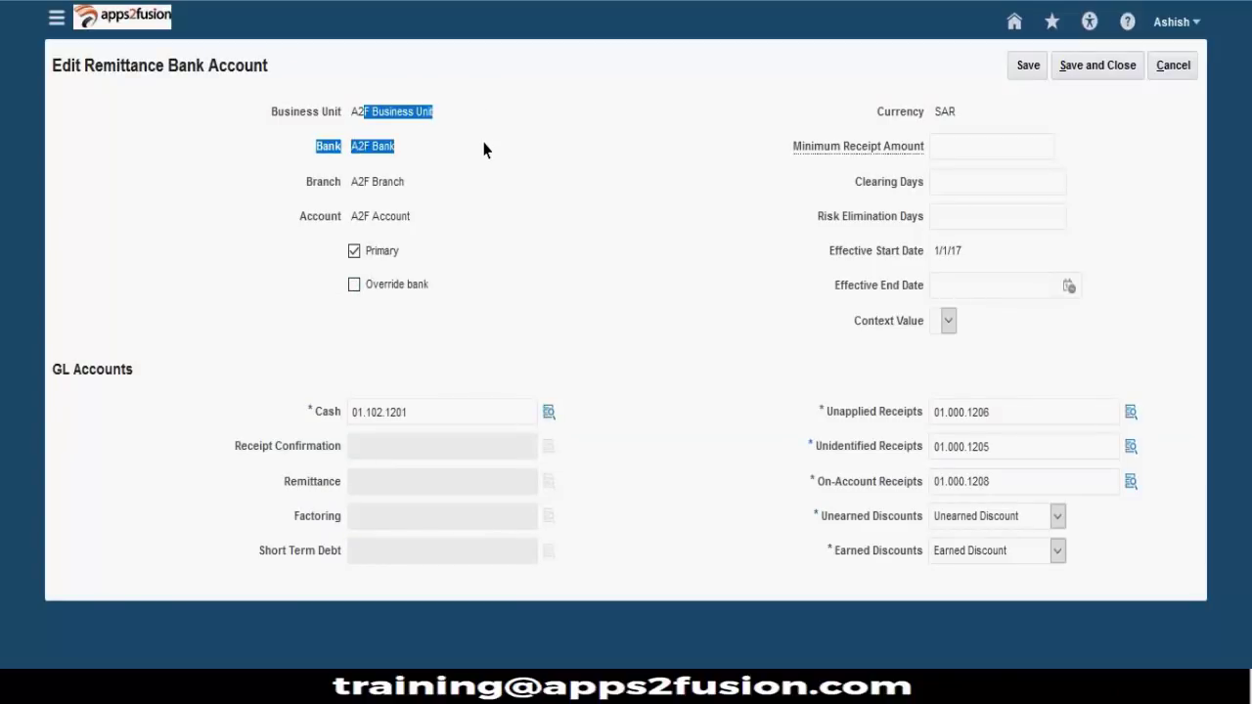
pyautogui.moveTo(351, 112); pyautogui.dragTo(440, 137)
pyautogui.click(443, 133)
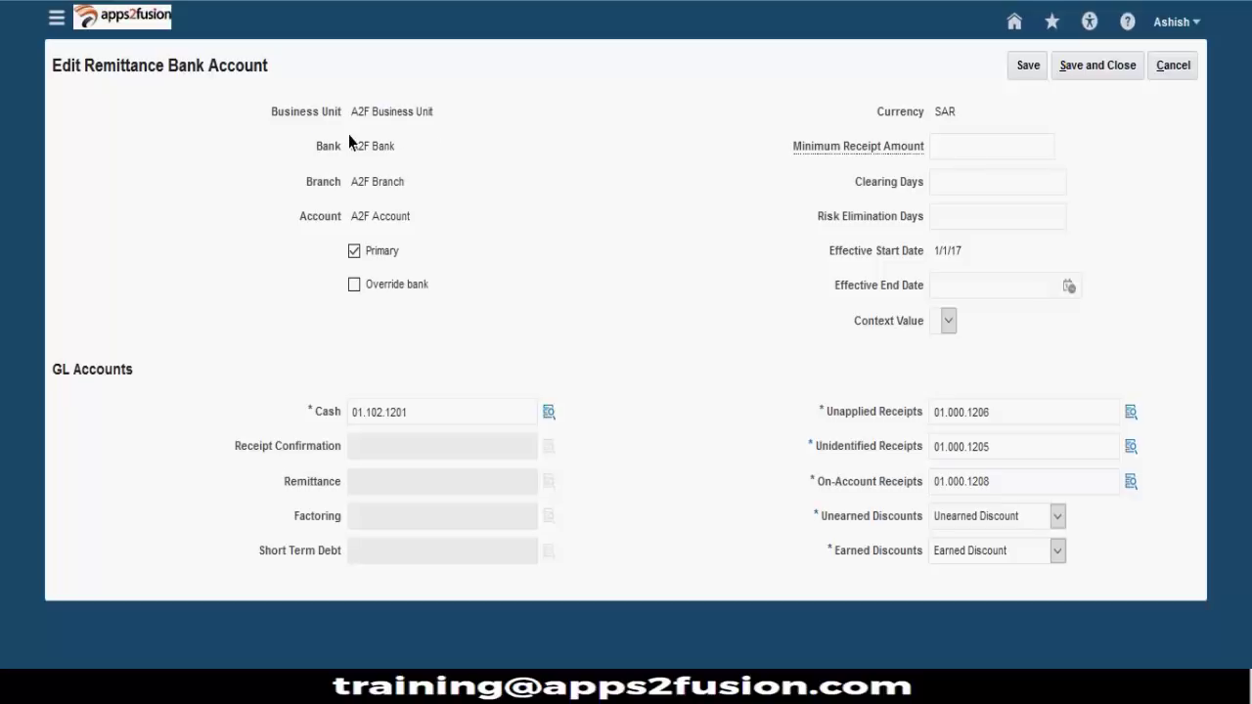
pyautogui.moveTo(349, 163); pyautogui.dragTo(508, 216)
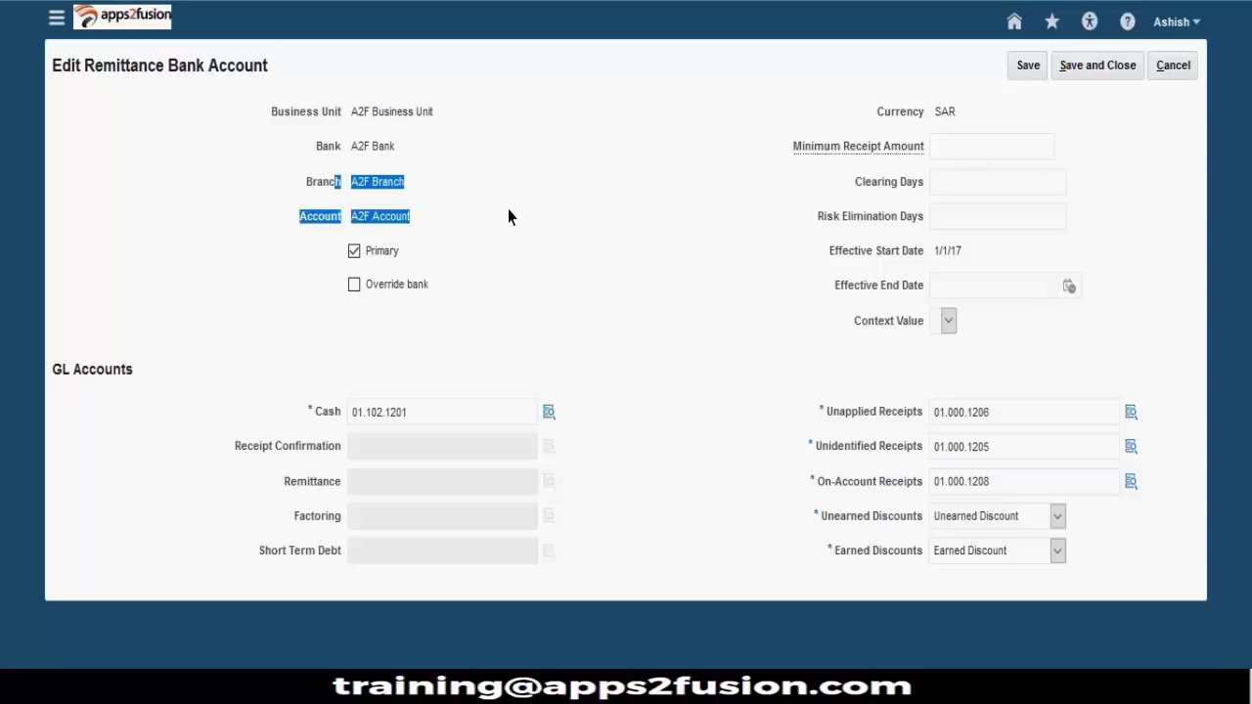
pyautogui.click(486, 217)
pyautogui.moveTo(425, 400); pyautogui.dragTo(316, 400)
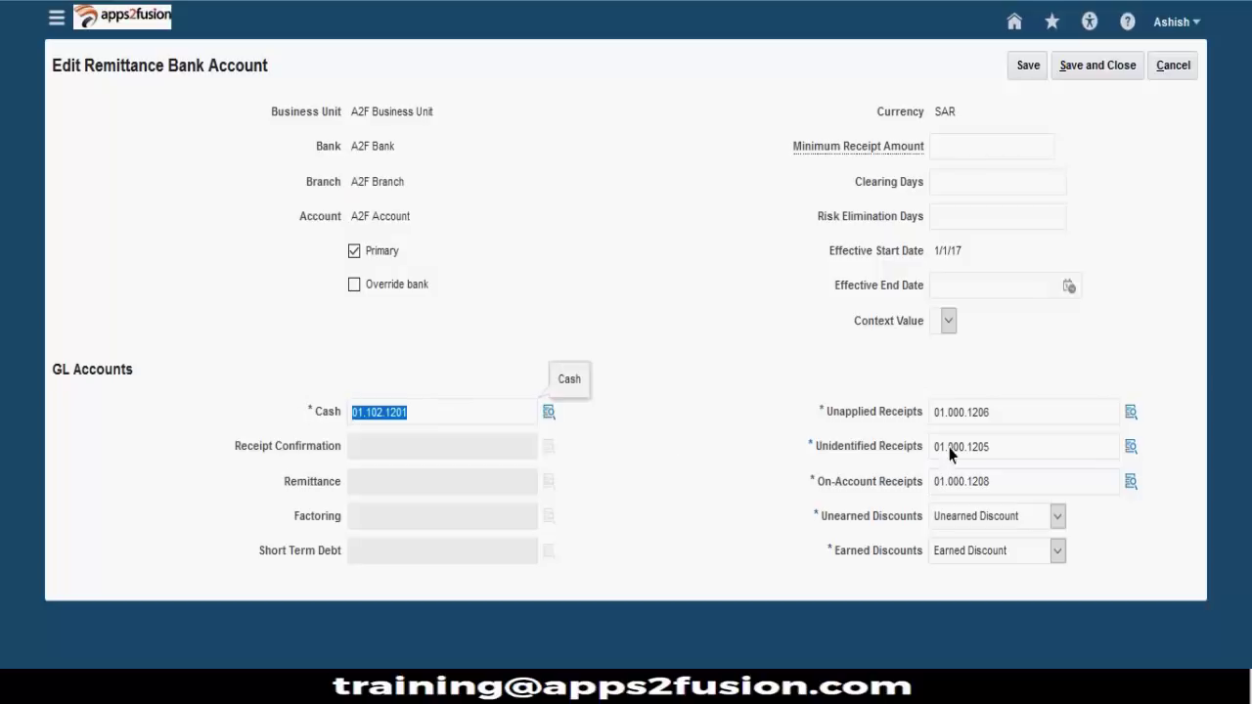
pyautogui.doubleClick(1011, 419)
pyautogui.doubleClick(1007, 444)
pyautogui.doubleClick(1024, 485)
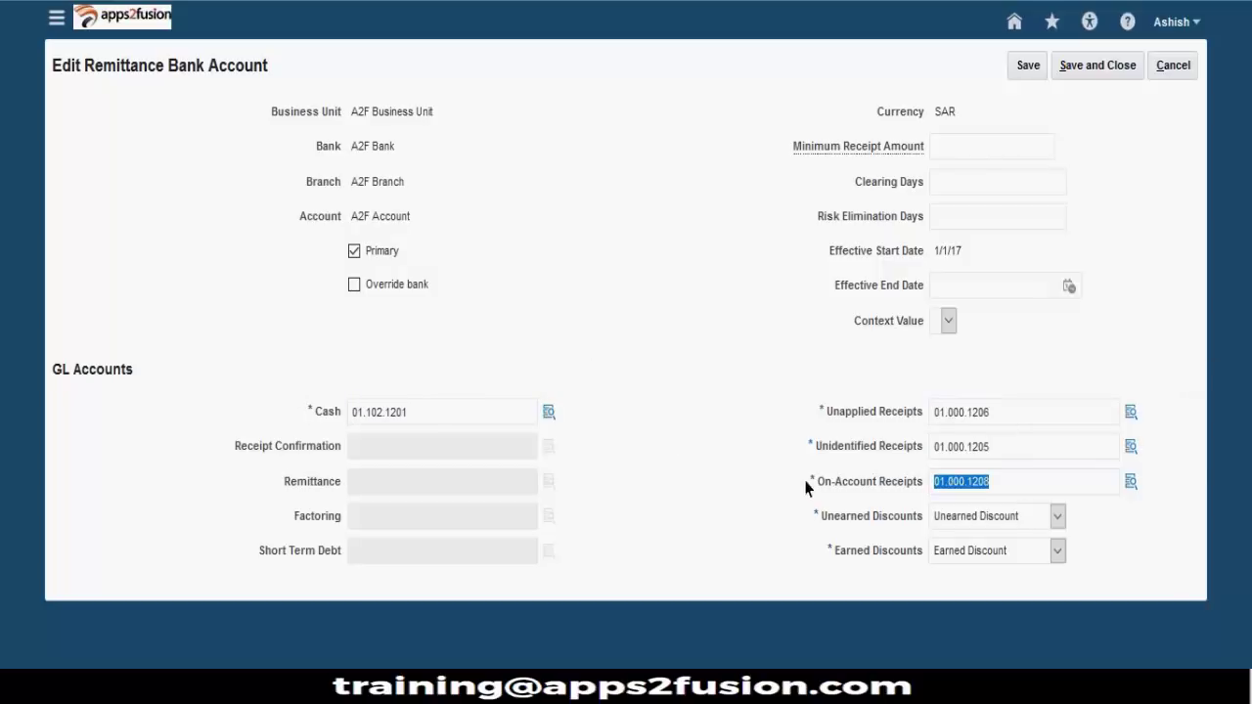
pyautogui.click(893, 422)
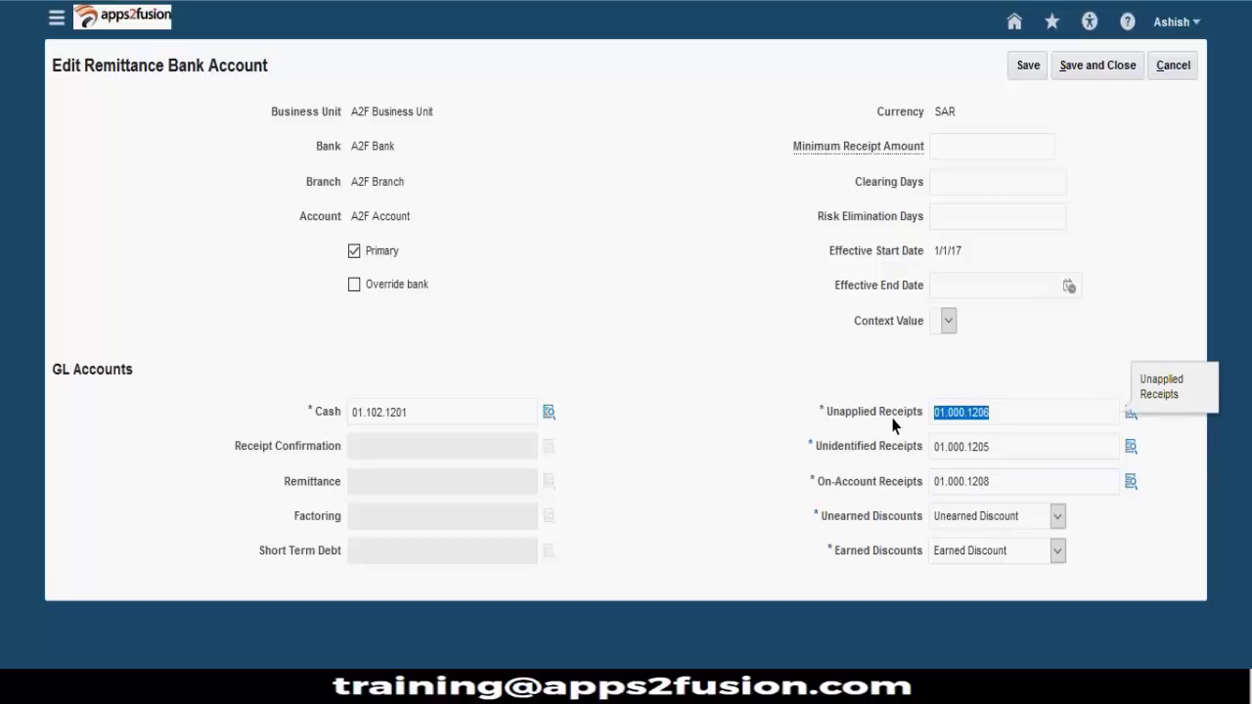
pyautogui.click(662, 272)
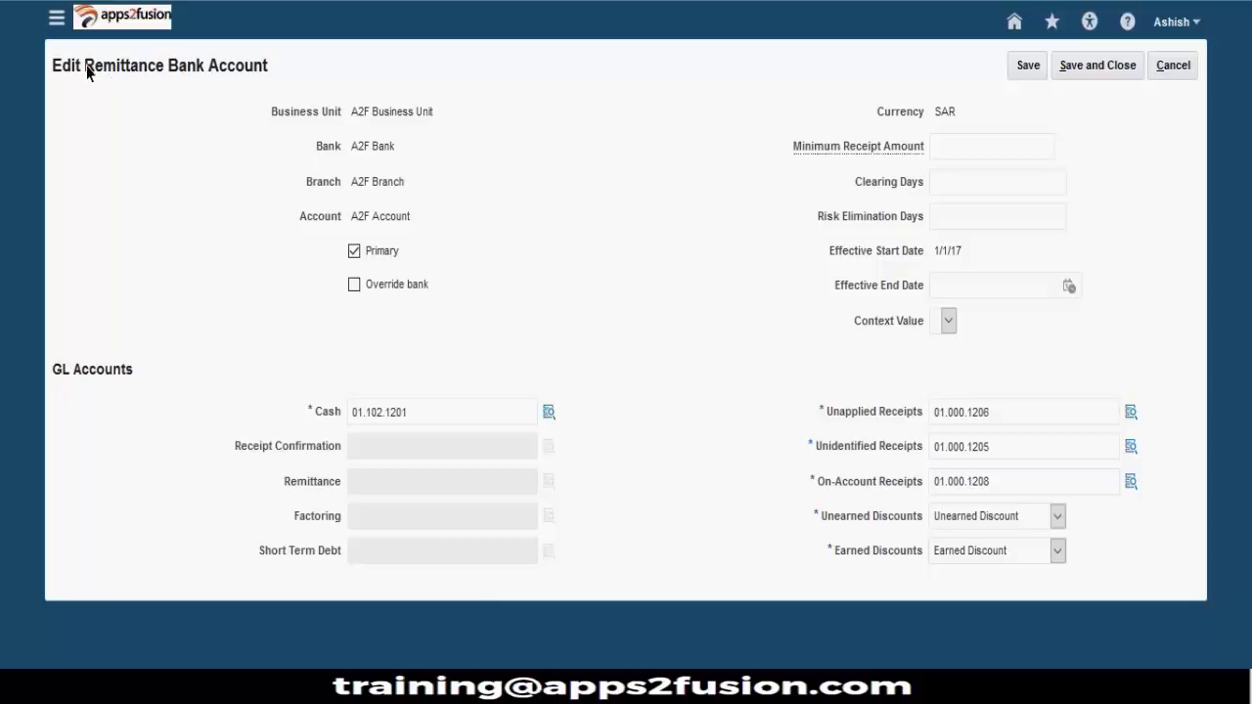
# Step: Examine the remittance bank account's GL accounts for unapplied, unidentified and on-account receipts
pyautogui.moveTo(85, 67); pyautogui.dragTo(370, 68)
pyautogui.moveTo(55, 67); pyautogui.dragTo(299, 75)
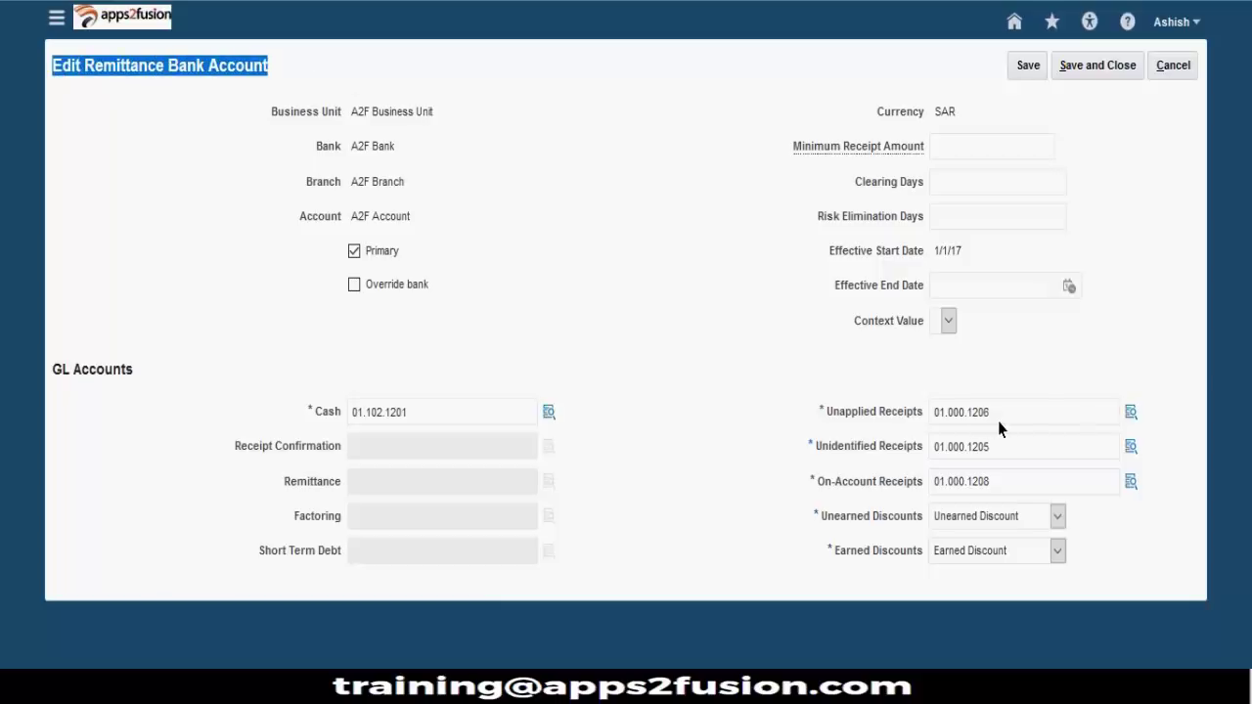
pyautogui.moveTo(1013, 416); pyautogui.dragTo(820, 434)
pyautogui.moveTo(1041, 442); pyautogui.dragTo(789, 450)
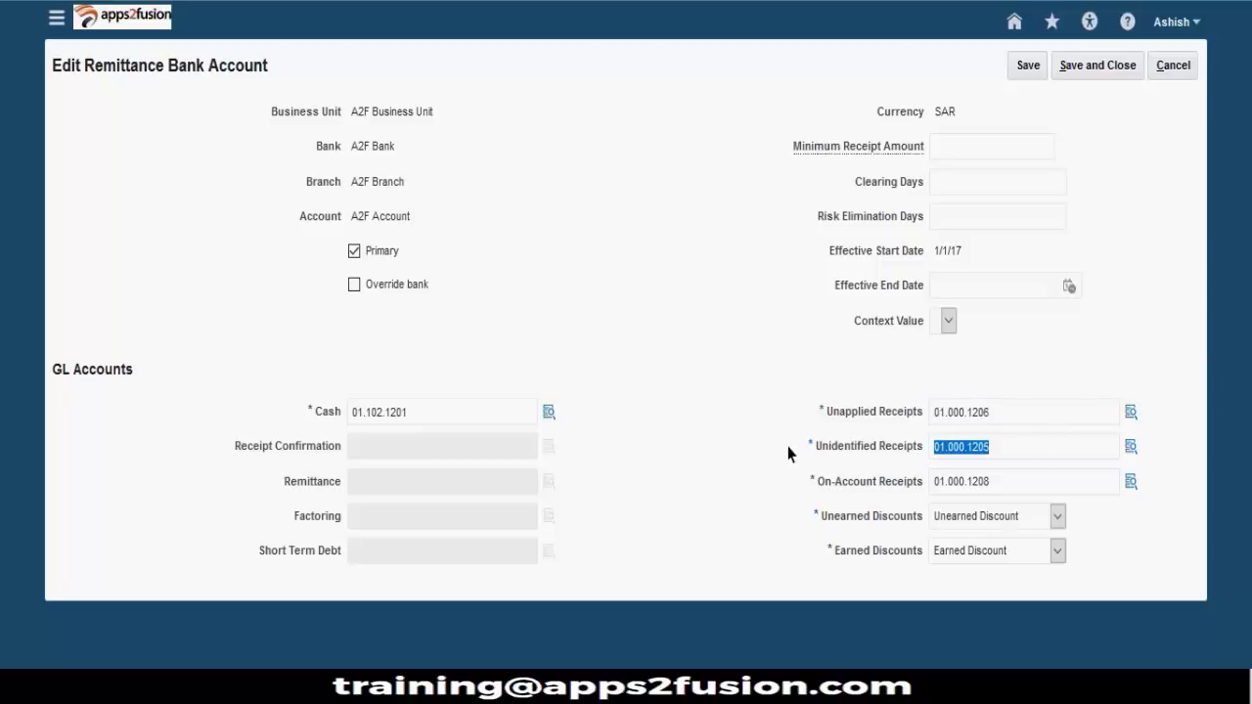
pyautogui.moveTo(1045, 484); pyautogui.dragTo(737, 480)
pyautogui.click(726, 450)
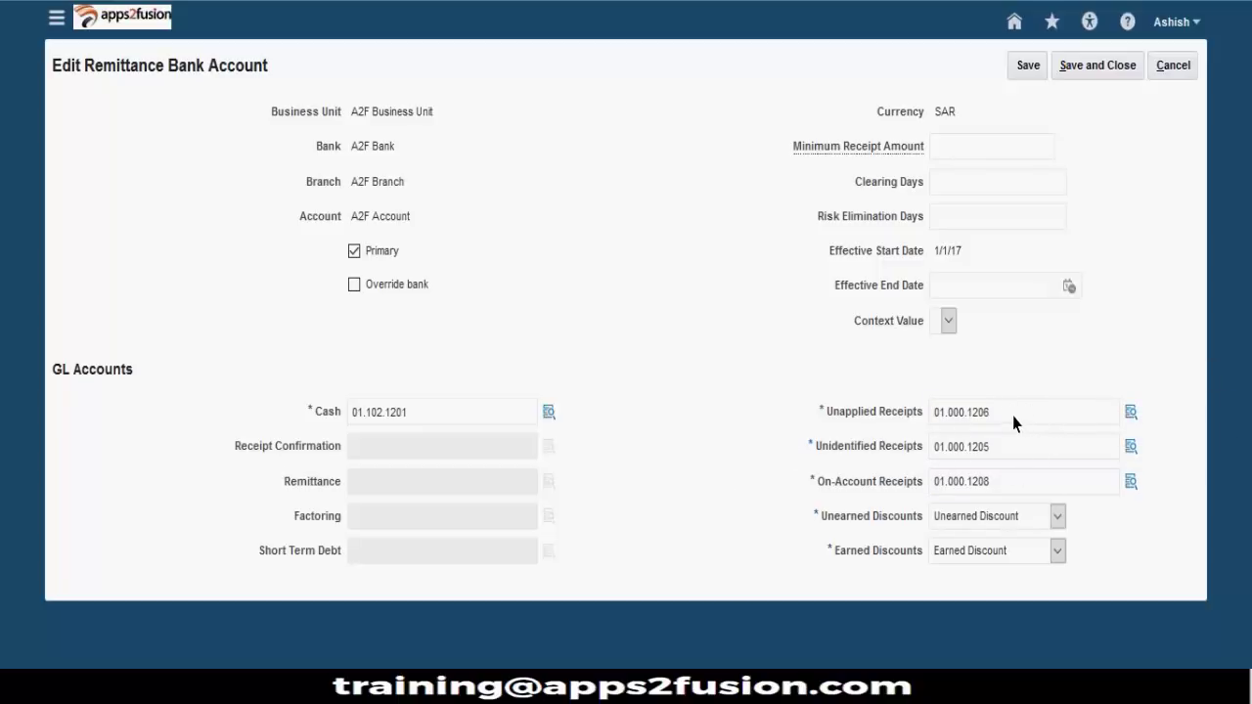
pyautogui.moveTo(1012, 407)
pyautogui.mouseDown()
pyautogui.moveTo(892, 413)
pyautogui.moveTo(1021, 402)
pyautogui.mouseUp()
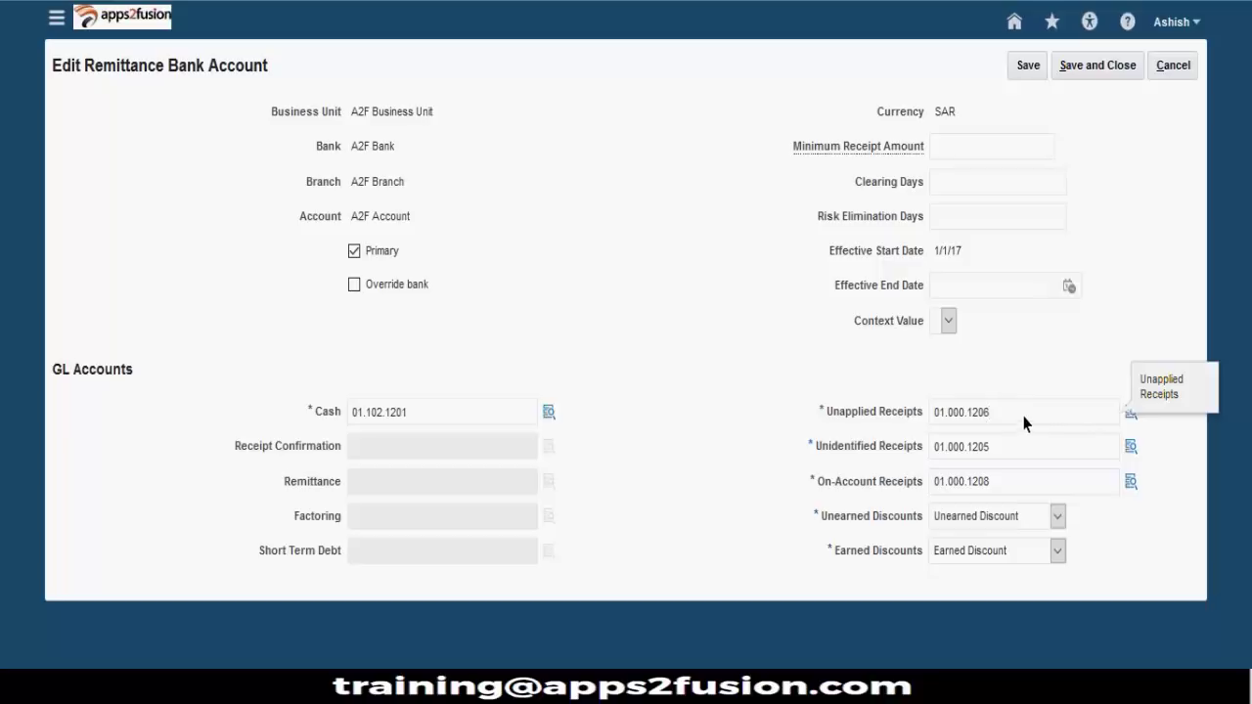
pyautogui.moveTo(1024, 420); pyautogui.dragTo(896, 416)
pyautogui.moveTo(1047, 451); pyautogui.dragTo(844, 437)
pyautogui.click(1040, 438)
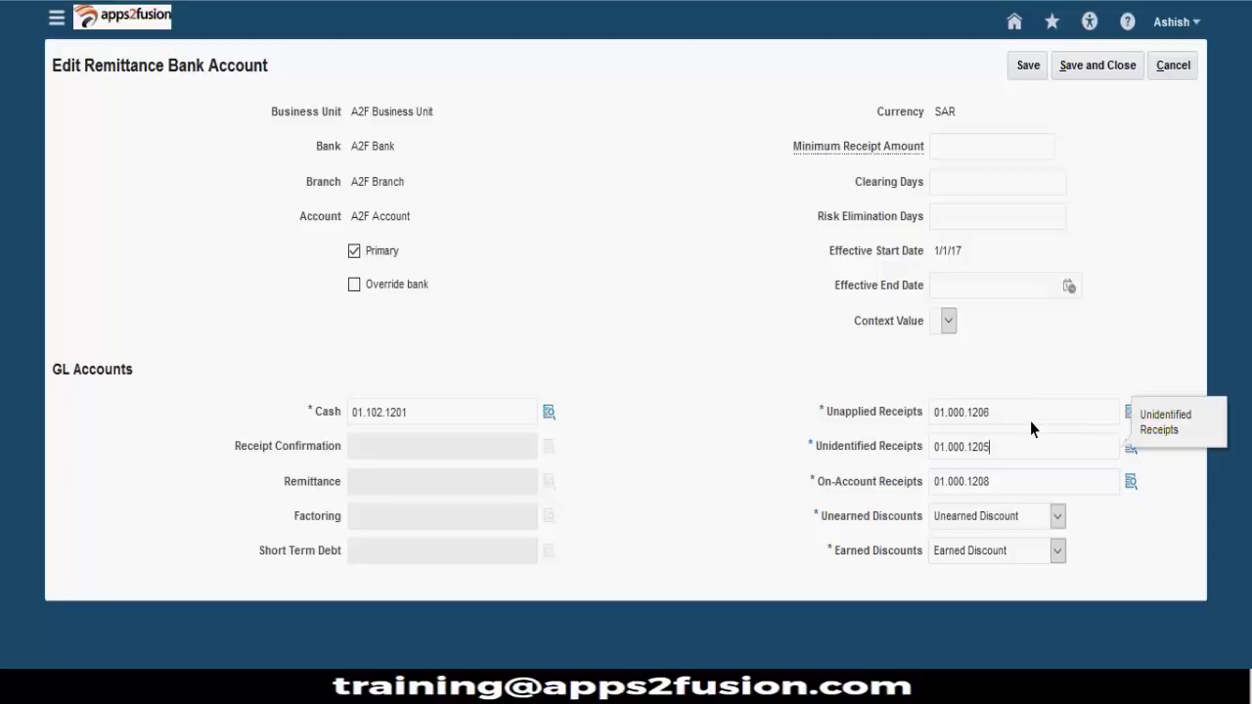
pyautogui.press('Tab')
pyautogui.press('End')
pyautogui.hotkey('shift', 'Home')
pyautogui.click(1058, 480)
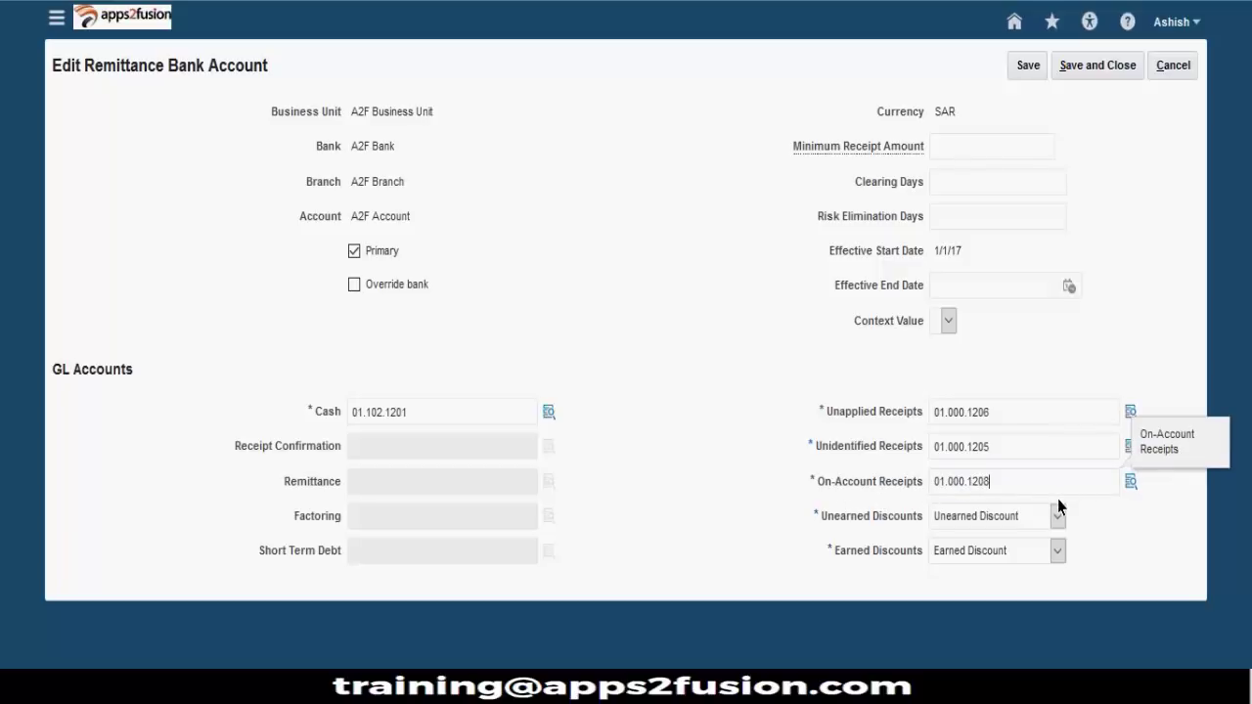
# Step: Examine the on-account receipts account and the unearned and earned discount selections
pyautogui.moveTo(1061, 502); pyautogui.dragTo(890, 505)
pyautogui.click(1049, 503)
pyautogui.moveTo(1049, 503); pyautogui.dragTo(897, 493)
pyautogui.click(1059, 496)
pyautogui.moveTo(1059, 495); pyautogui.dragTo(923, 503)
pyautogui.click(717, 513)
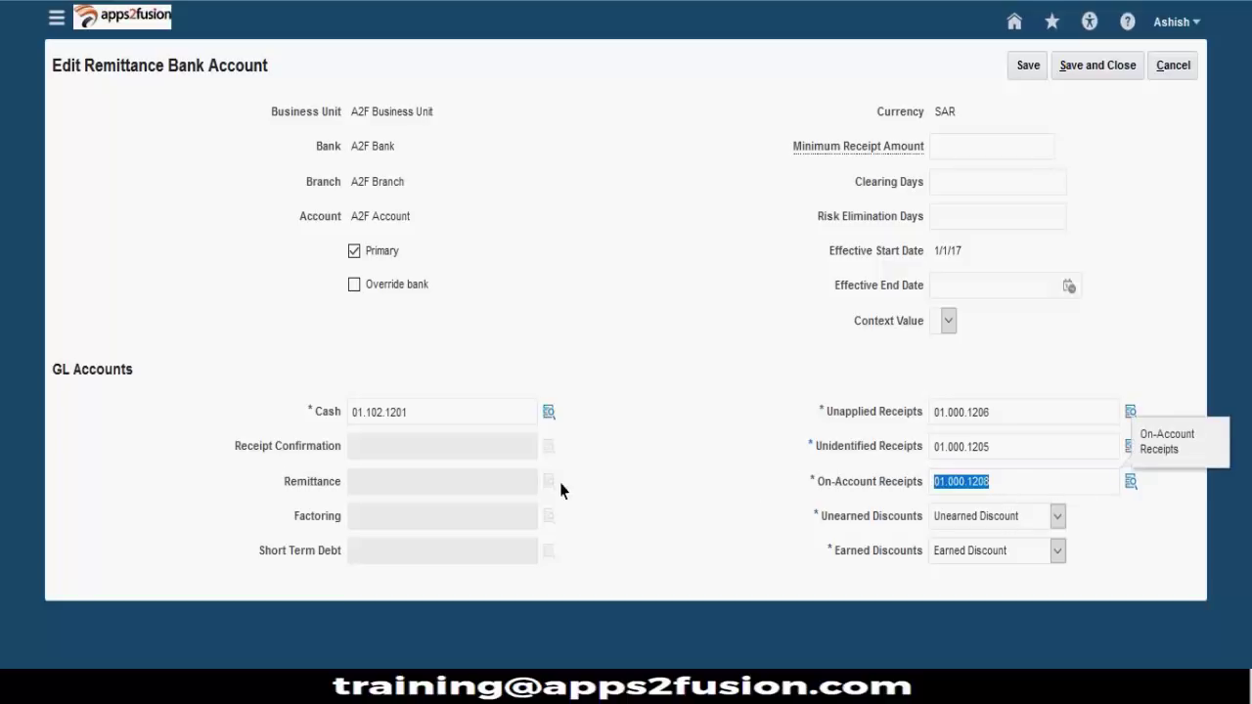
pyautogui.click(990, 519)
pyautogui.click(1124, 512)
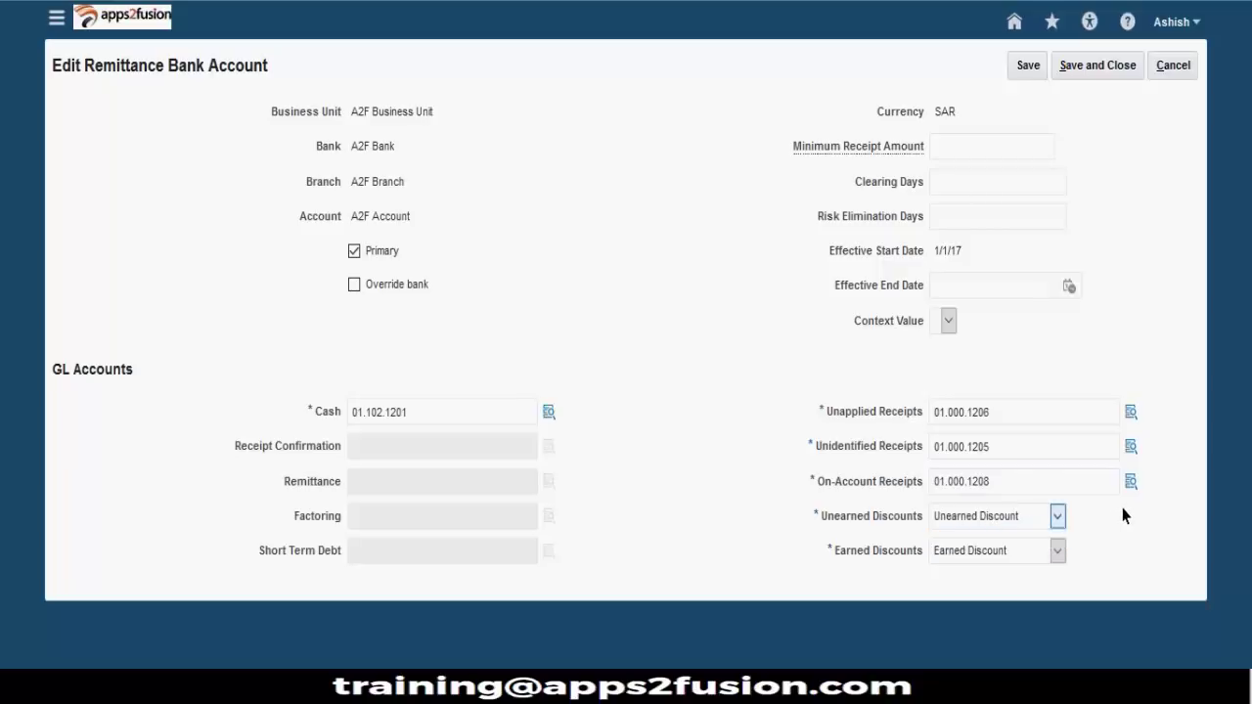
pyautogui.click(1058, 551)
pyautogui.click(1137, 558)
# Step: Cancel editing the remittance bank account, and close the receipt class and the Manage Receipt Classes and Methods page
pyautogui.click(1177, 68)
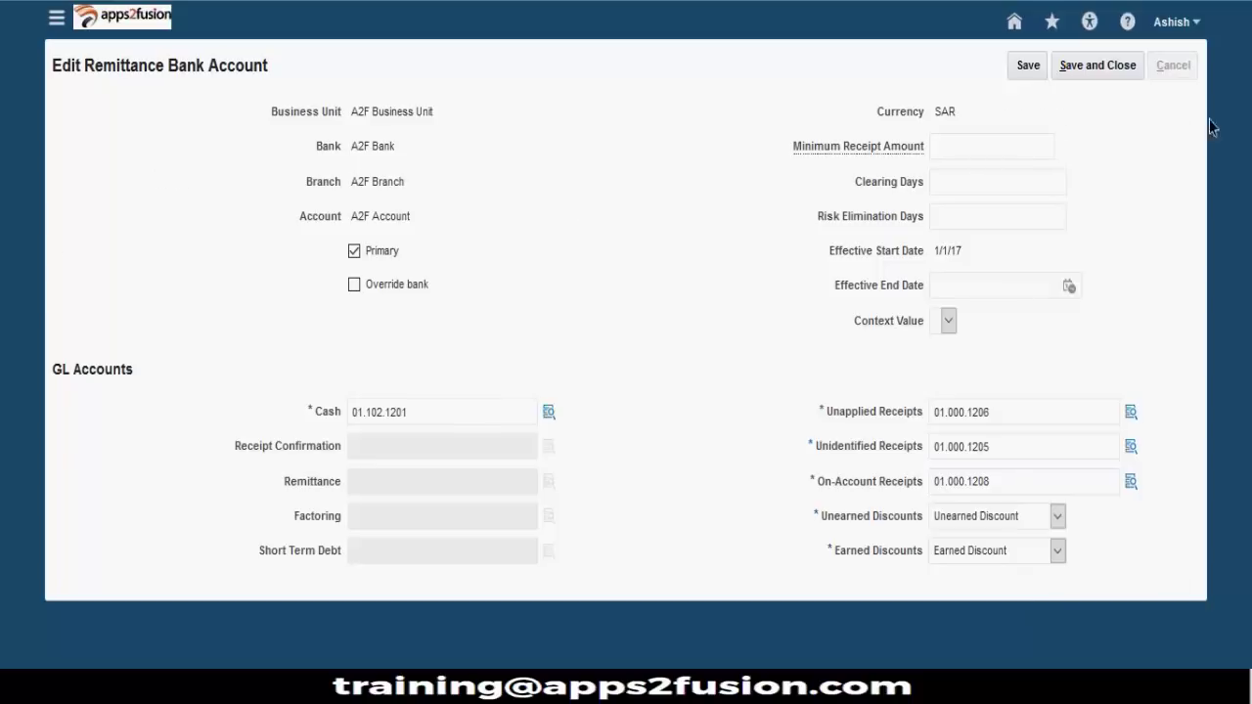
pyautogui.click(1126, 68)
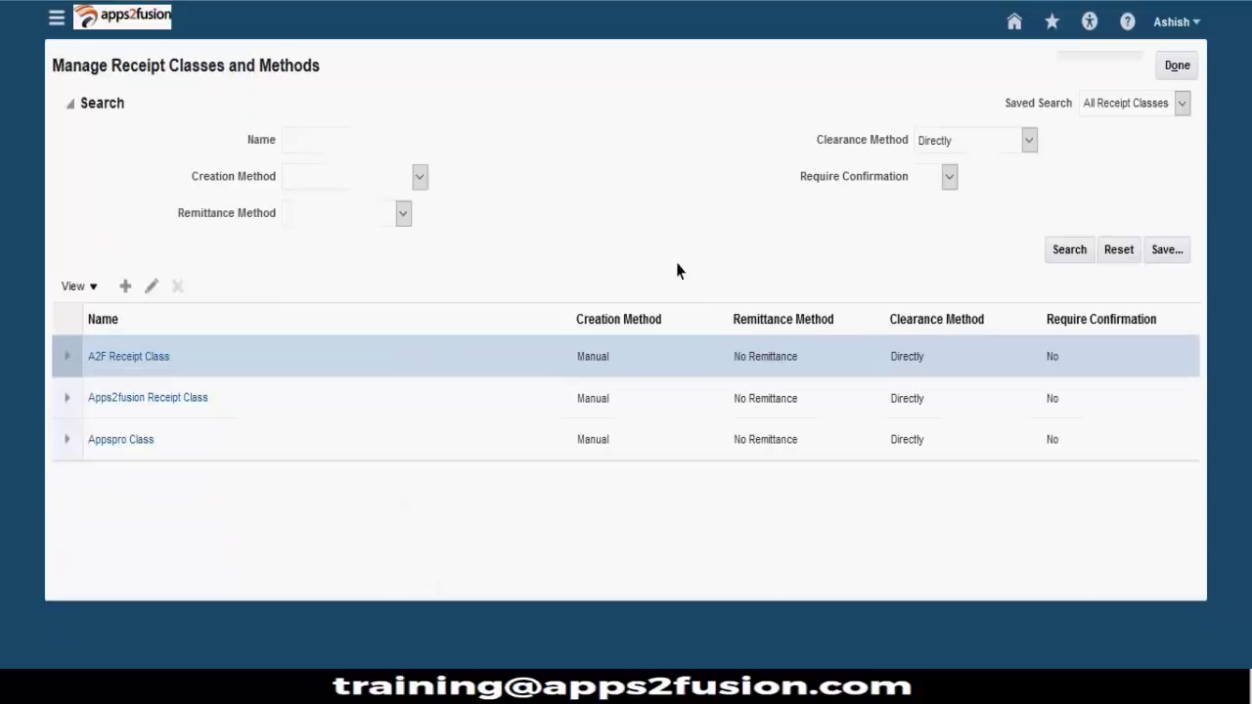
pyautogui.click(1163, 72)
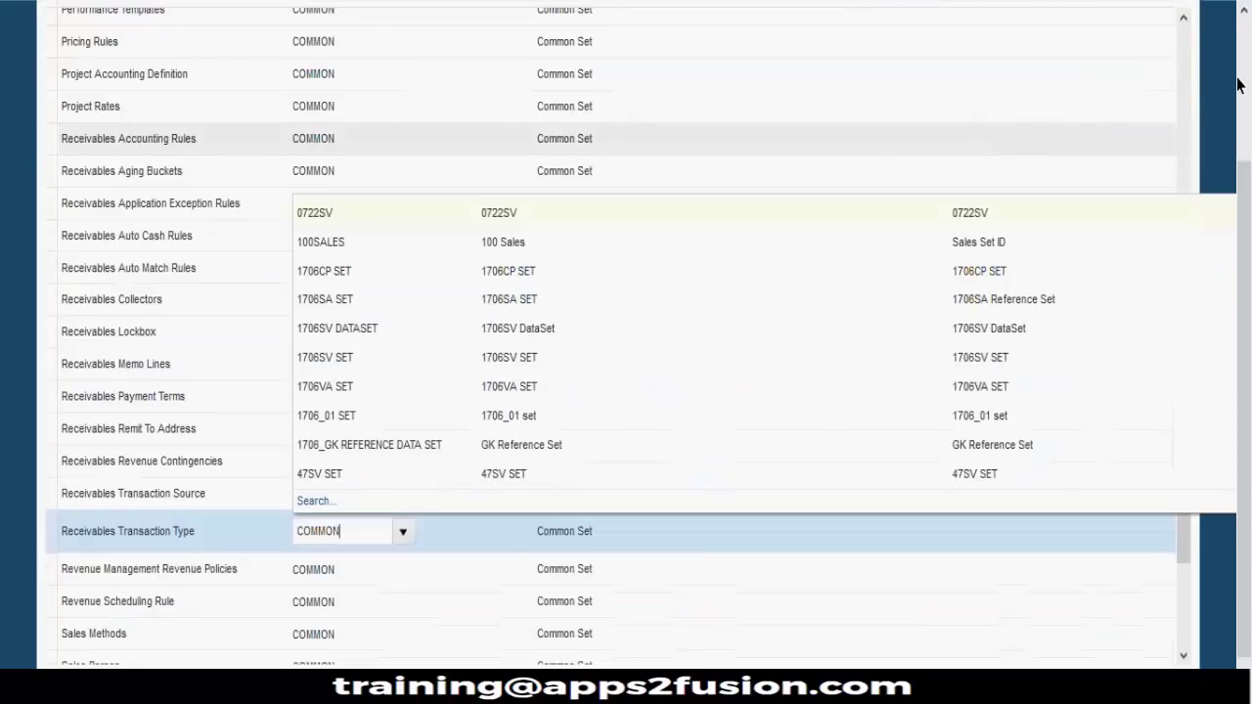
# Step: Switch to the PowerPoint presentation and browse from Automatic Receipt Processing through the Transactions, Billing Dashboard and Account Receivables Dashboard slides
pyautogui.scroll(2, 1238, 85)
pyautogui.click(1012, 59)
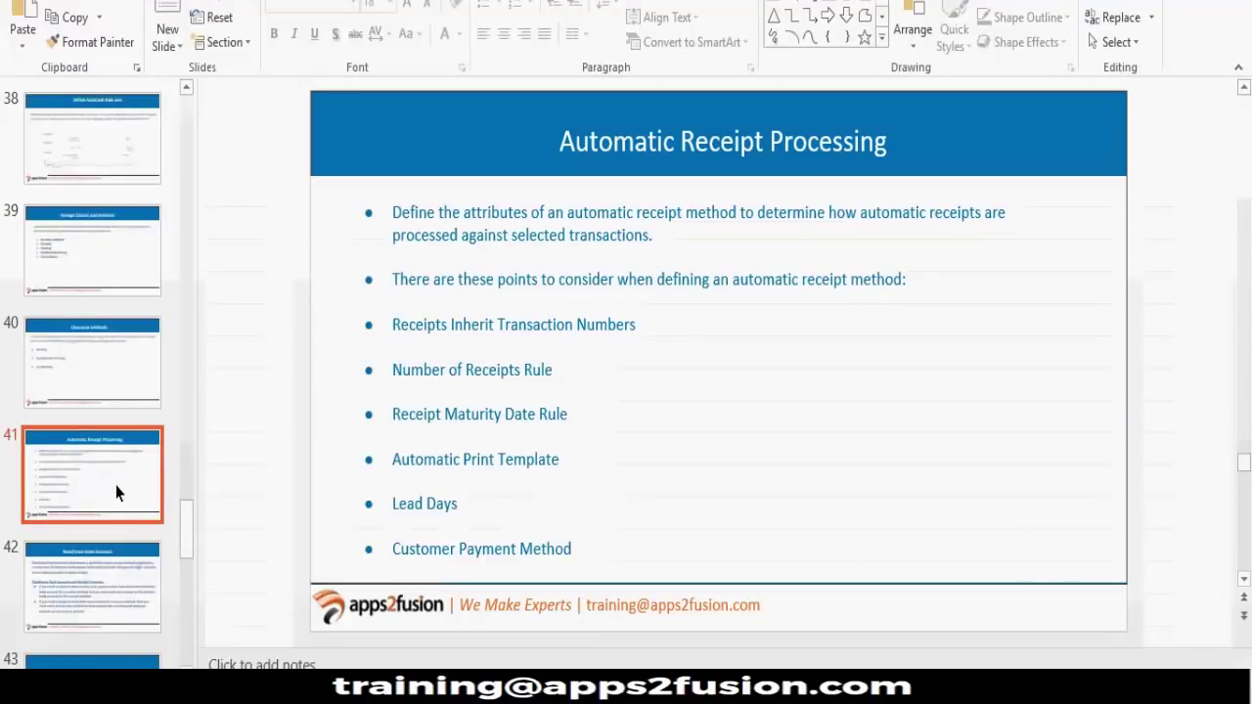
pyautogui.press('Down')
pyautogui.press('Down')
pyautogui.press('Down')
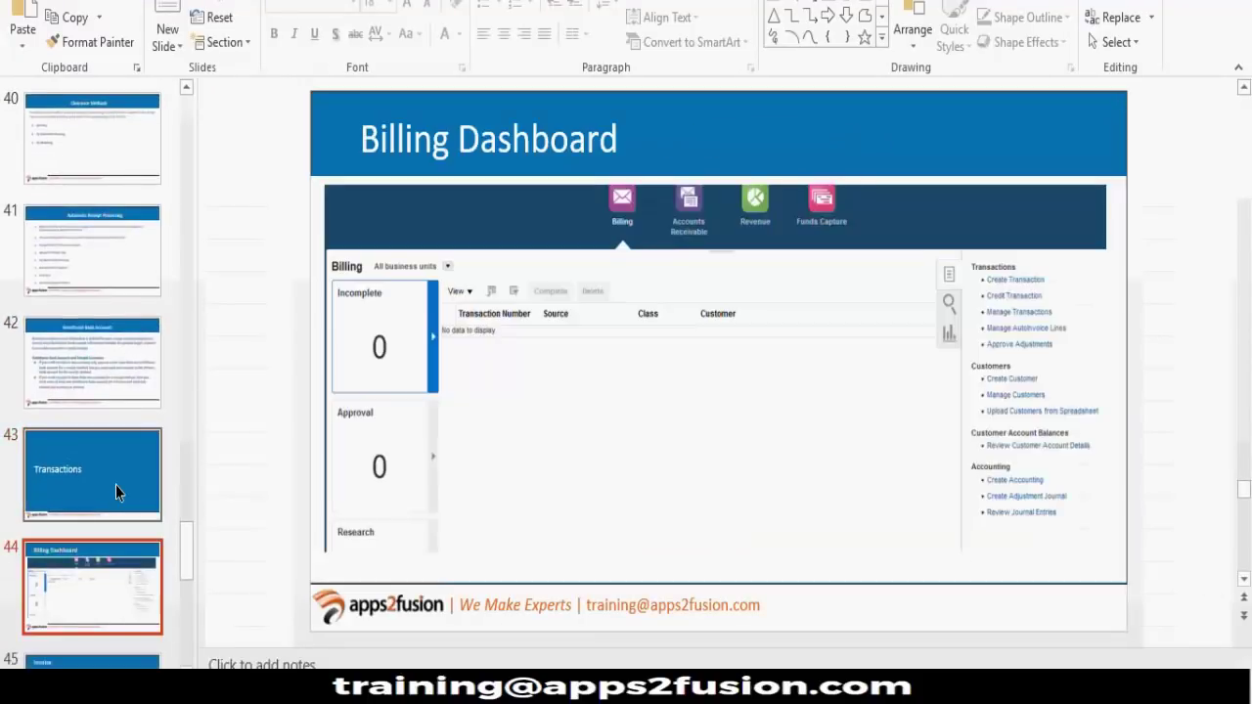
pyautogui.press('Down')
pyautogui.press('Down')
pyautogui.press('Down')
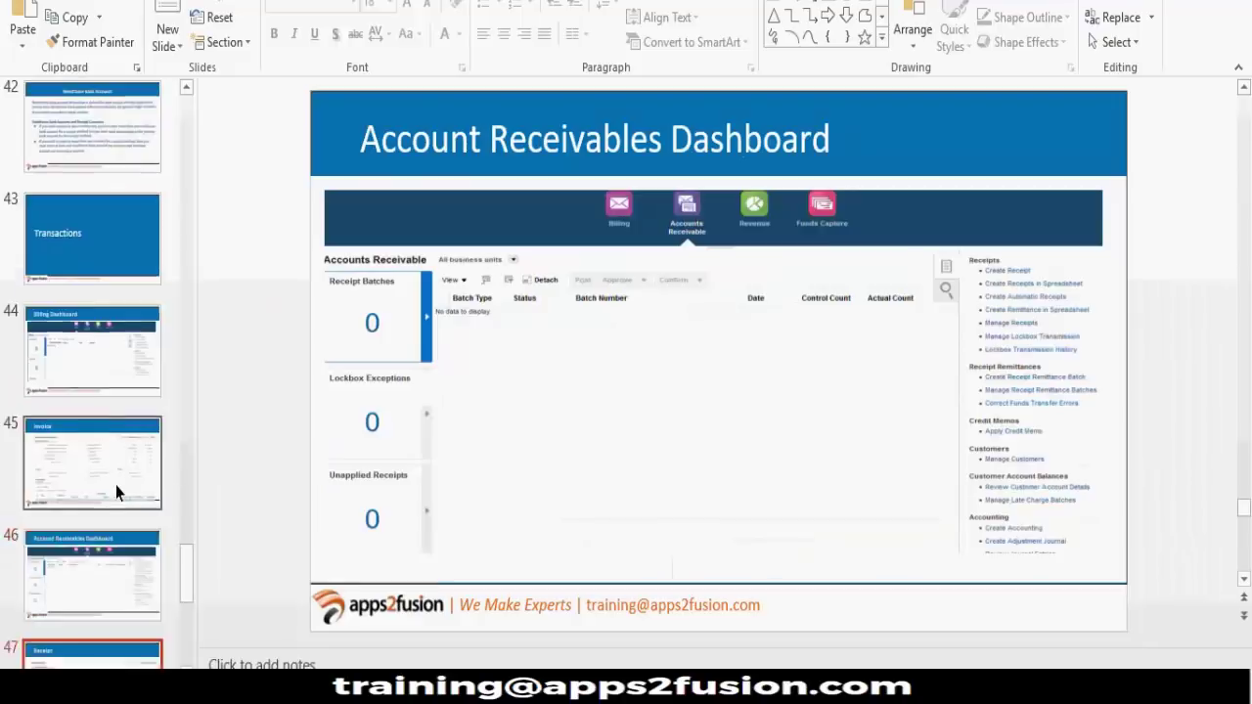
# Step: Switch from the slides to Oracle Fusion, open the Receivables Billing work area and view its business unit choices
pyautogui.press('Down')
pyautogui.press('Up')
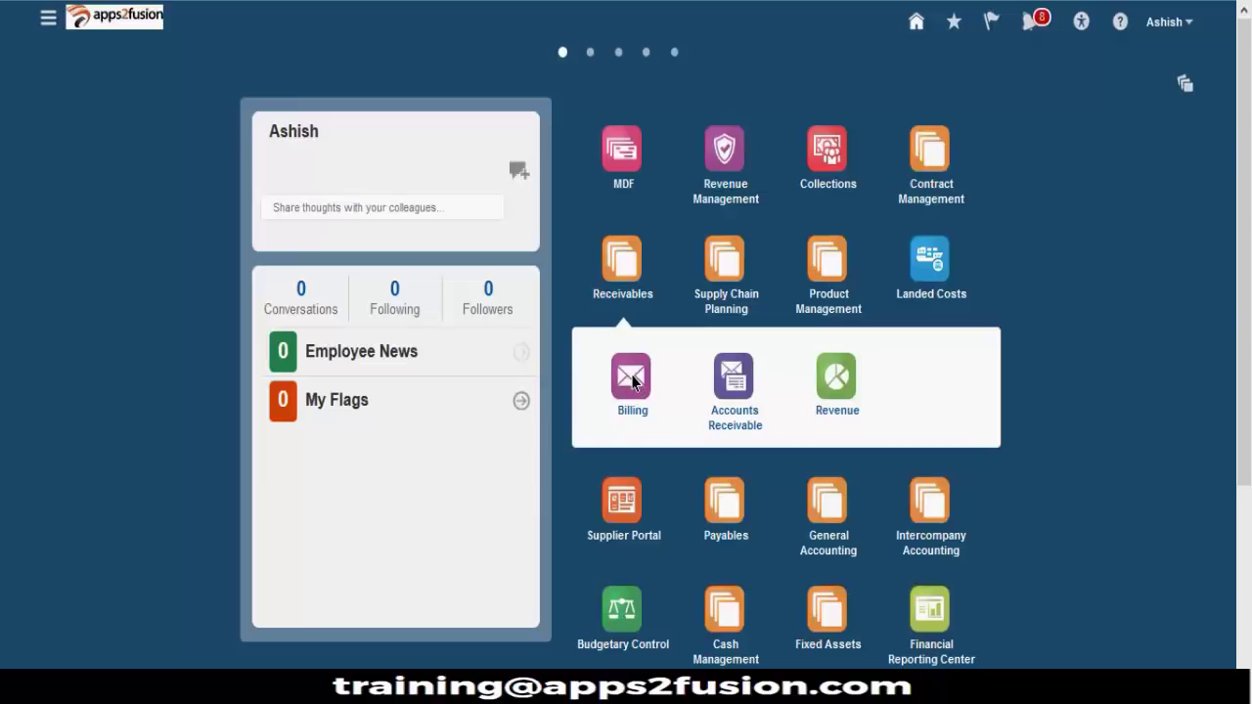
pyautogui.click(726, 384)
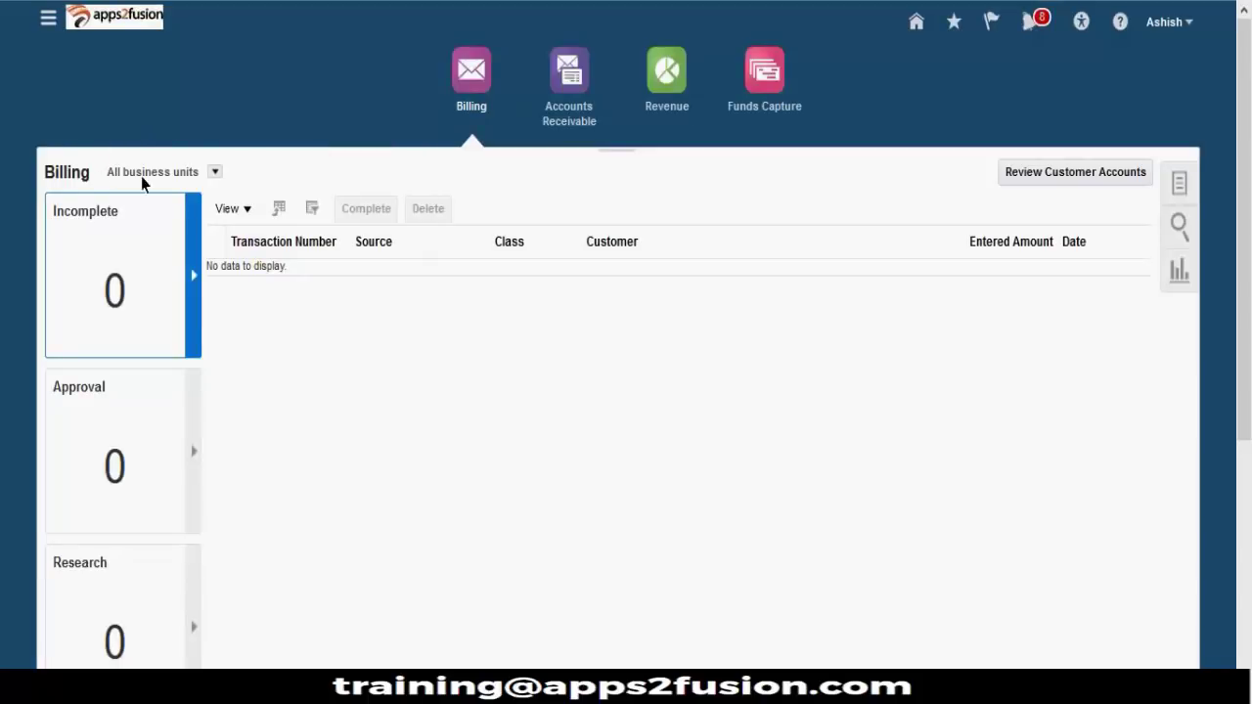
pyautogui.moveTo(106, 184); pyautogui.dragTo(216, 173)
pyautogui.click(216, 176)
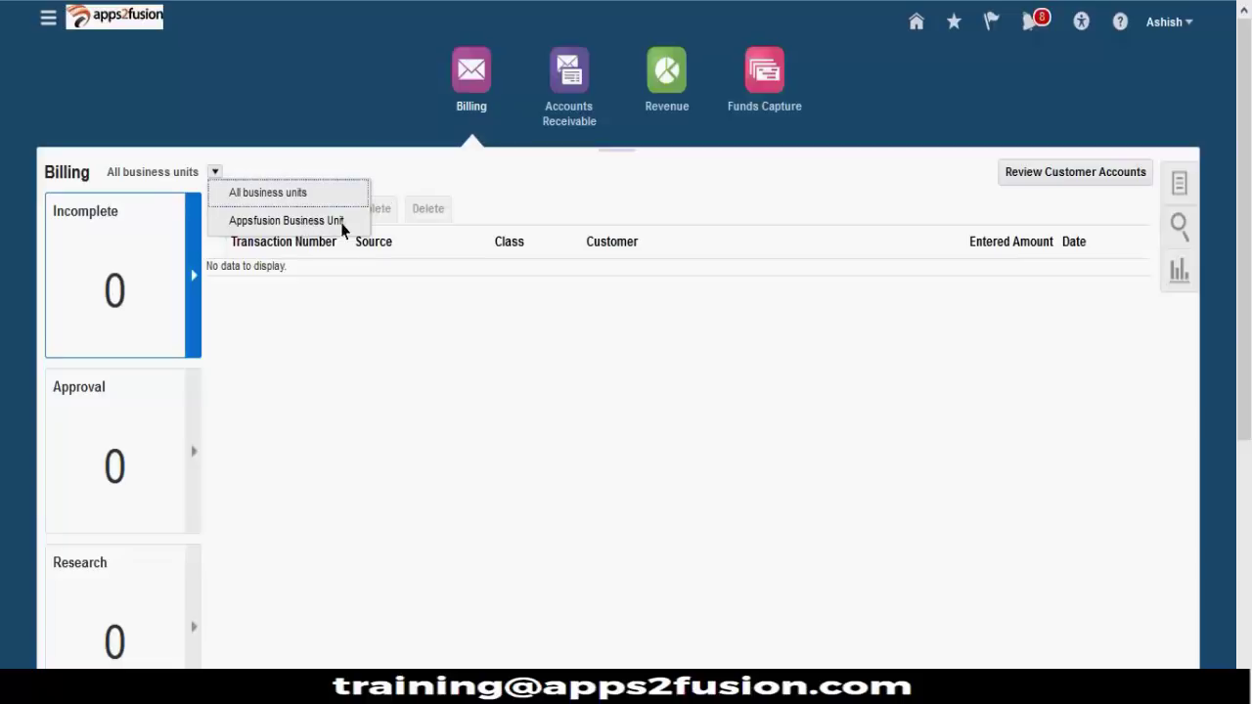
pyautogui.click(498, 377)
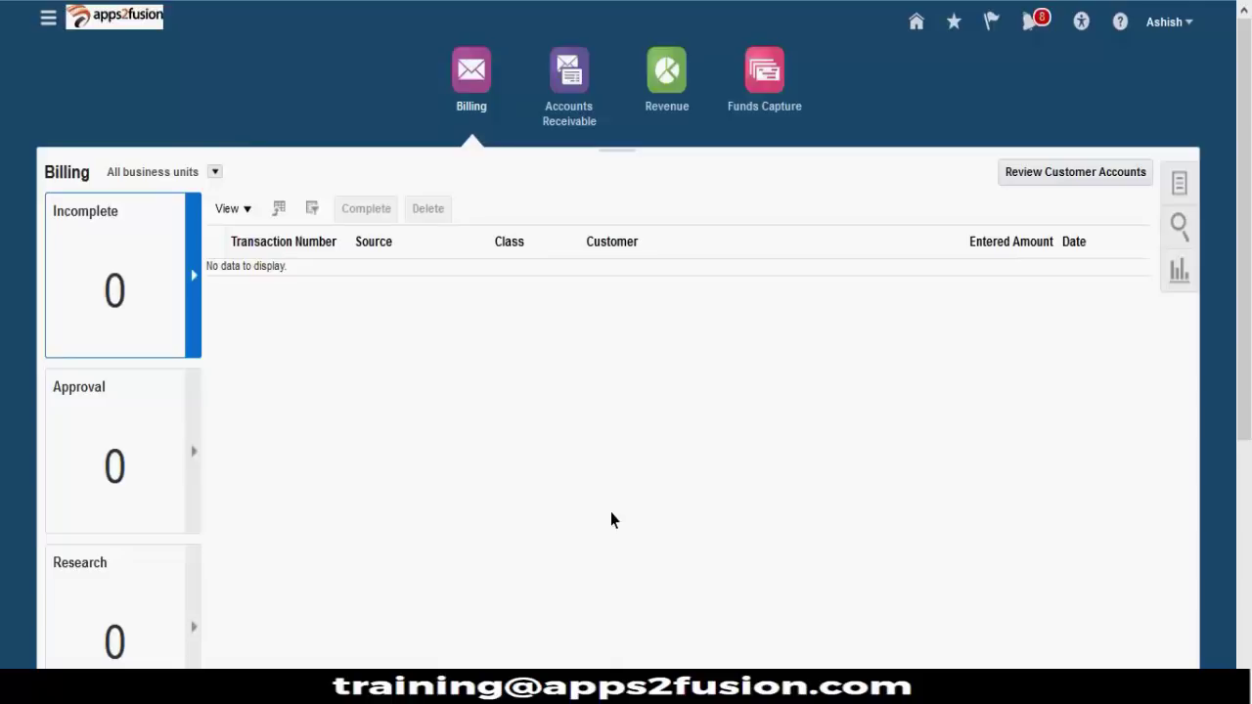
# Step: Examine the Incomplete, Approval, Research and Import Exceptions tiles in the Billing work area
pyautogui.scroll(-4, 291, 377)
pyautogui.scroll(4, 324, 433)
pyautogui.moveTo(140, 217); pyautogui.dragTo(51, 210)
pyautogui.click(362, 328)
pyautogui.scroll(-4, 361, 328)
pyautogui.scroll(4, 361, 327)
pyautogui.moveTo(137, 389); pyautogui.dragTo(85, 423)
pyautogui.scroll(-4, 600, 492)
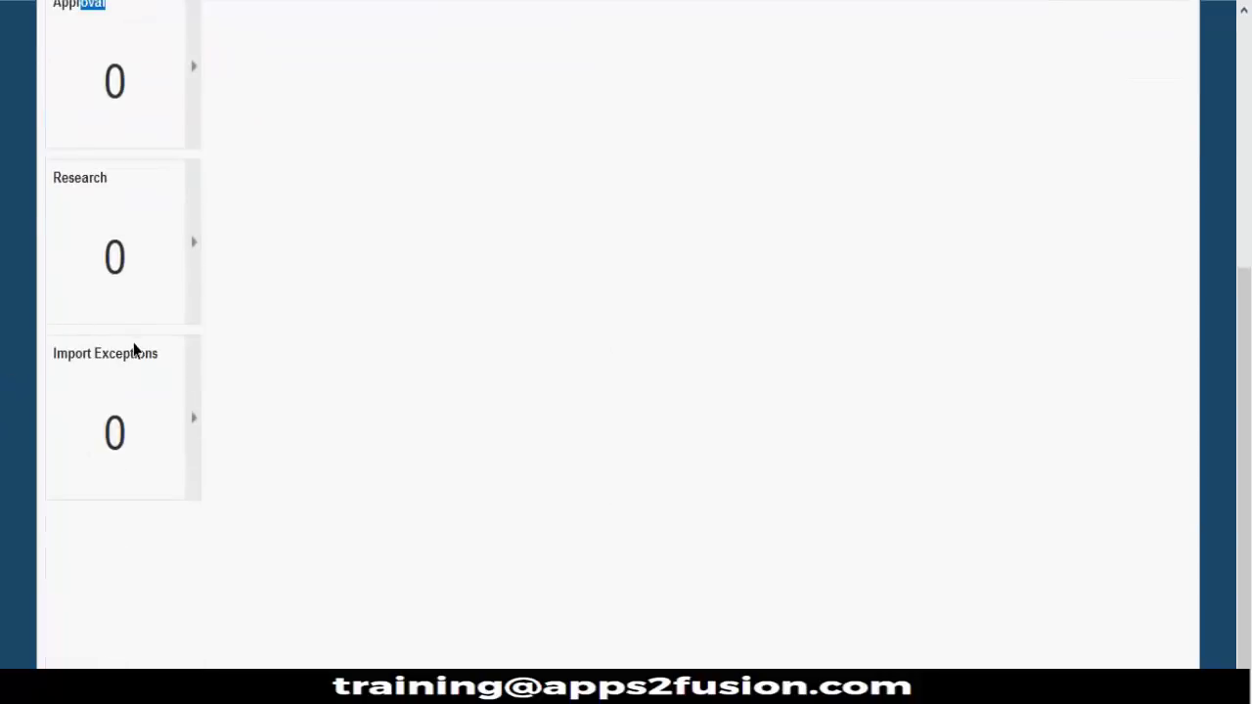
pyautogui.scroll(4, 833, 363)
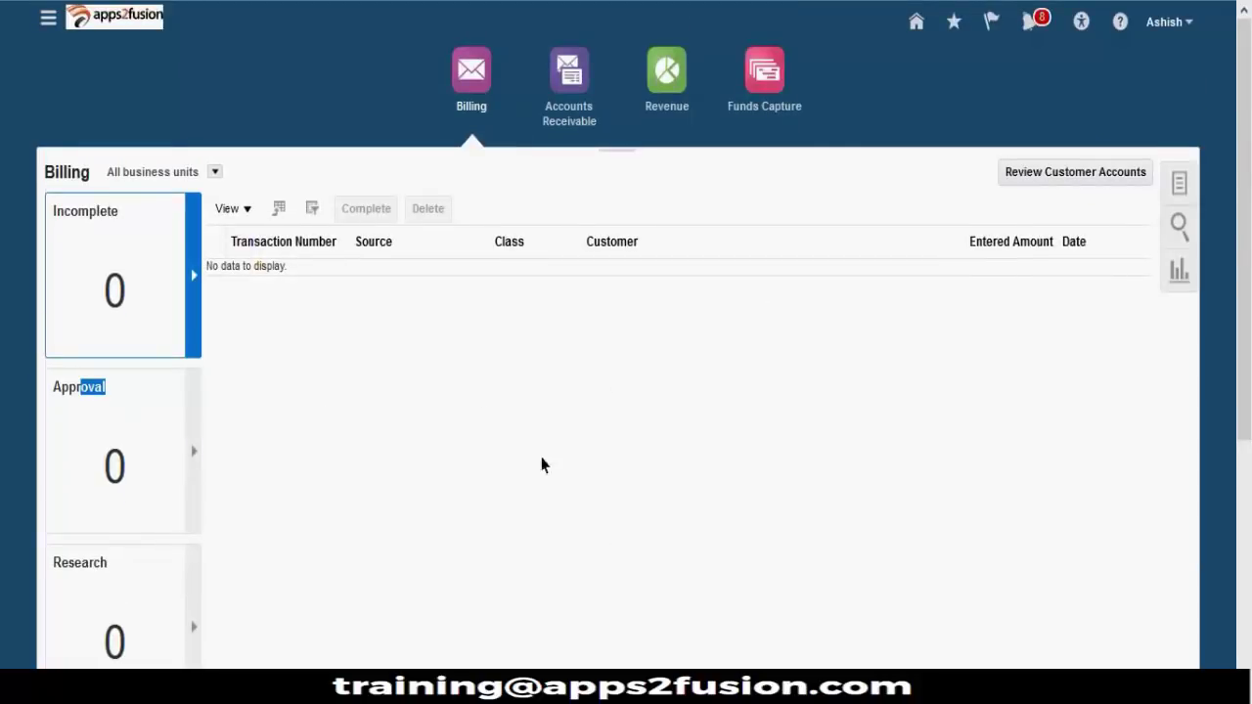
# Step: Display the list of adjustments awaiting approval in the Billing work area
pyautogui.click(323, 374)
pyautogui.doubleClick(82, 303)
pyautogui.doubleClick(140, 467)
pyautogui.click(320, 467)
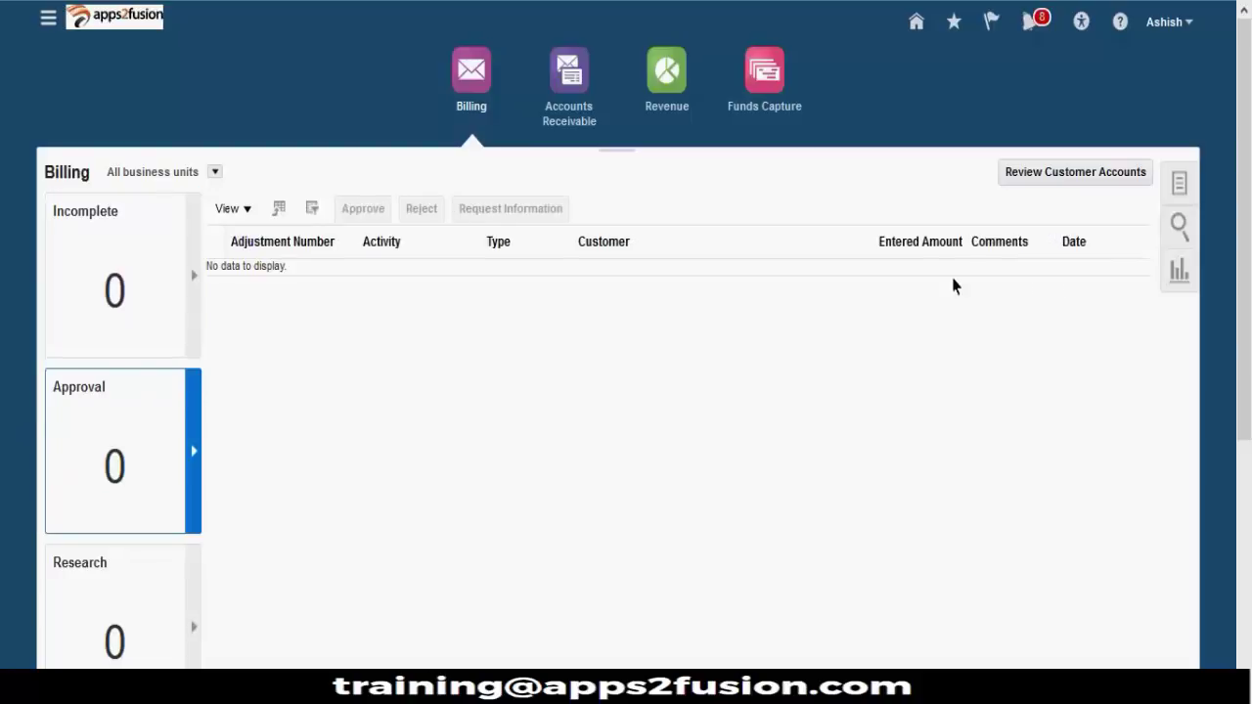
# Step: Start creating a new transaction and view the available transaction classes
pyautogui.click(1168, 189)
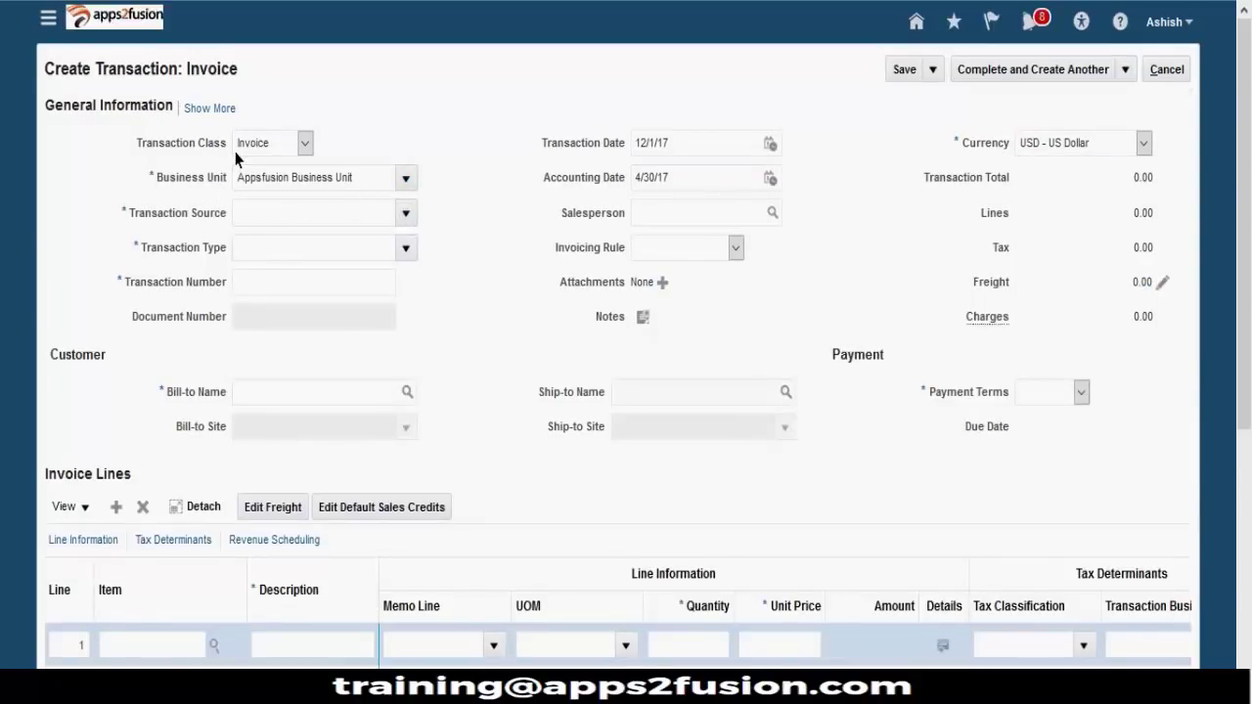
pyautogui.moveTo(130, 212); pyautogui.dragTo(199, 147)
pyautogui.click(288, 144)
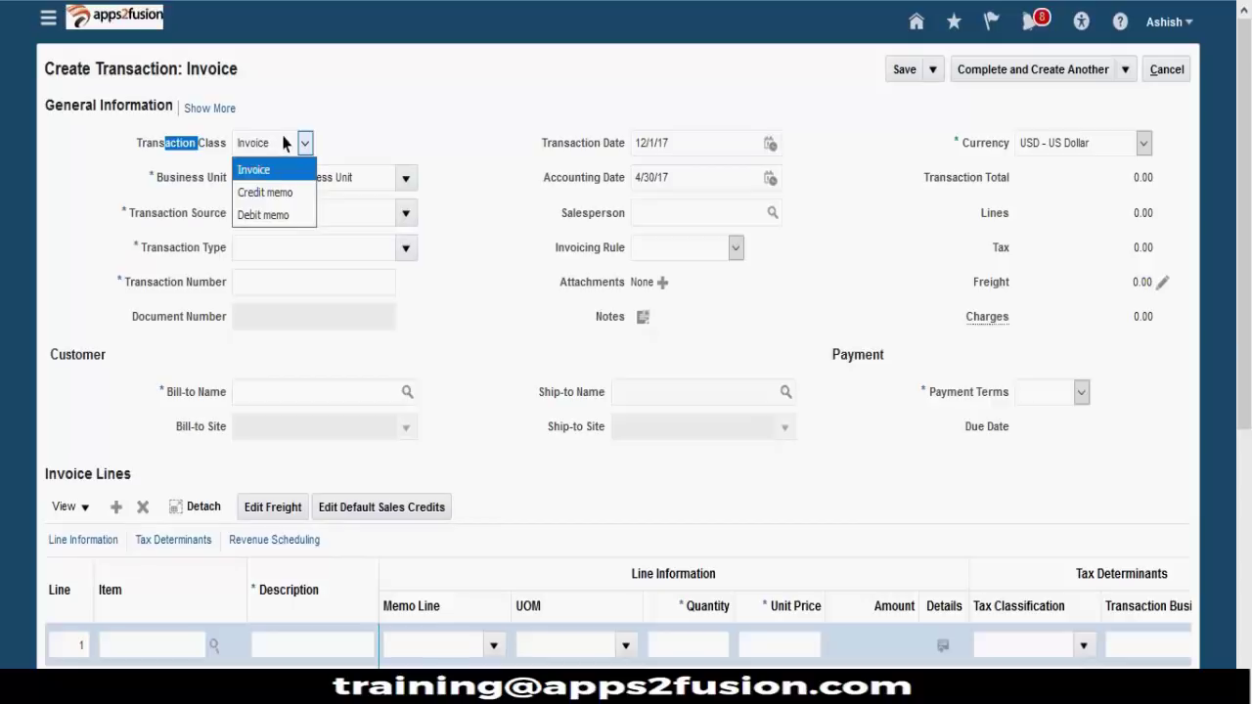
pyautogui.click(402, 115)
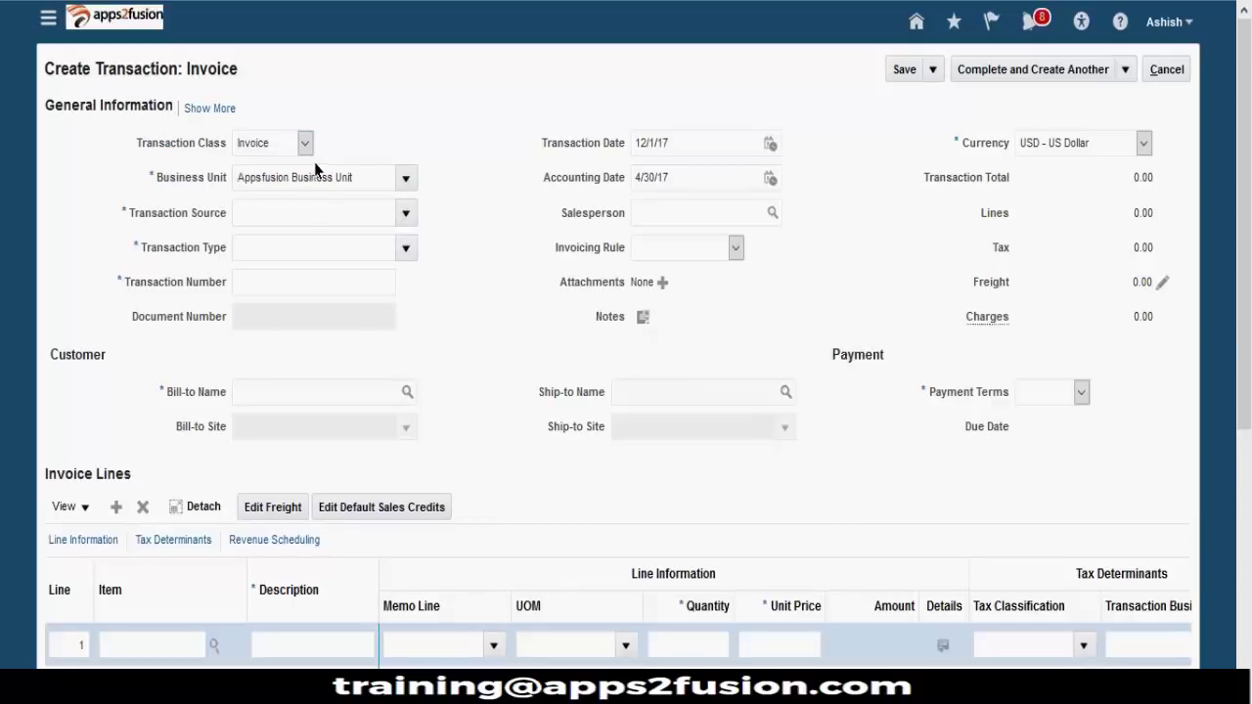
# Step: Set the invoice's transaction source to A2F Manual Source
pyautogui.doubleClick(156, 213)
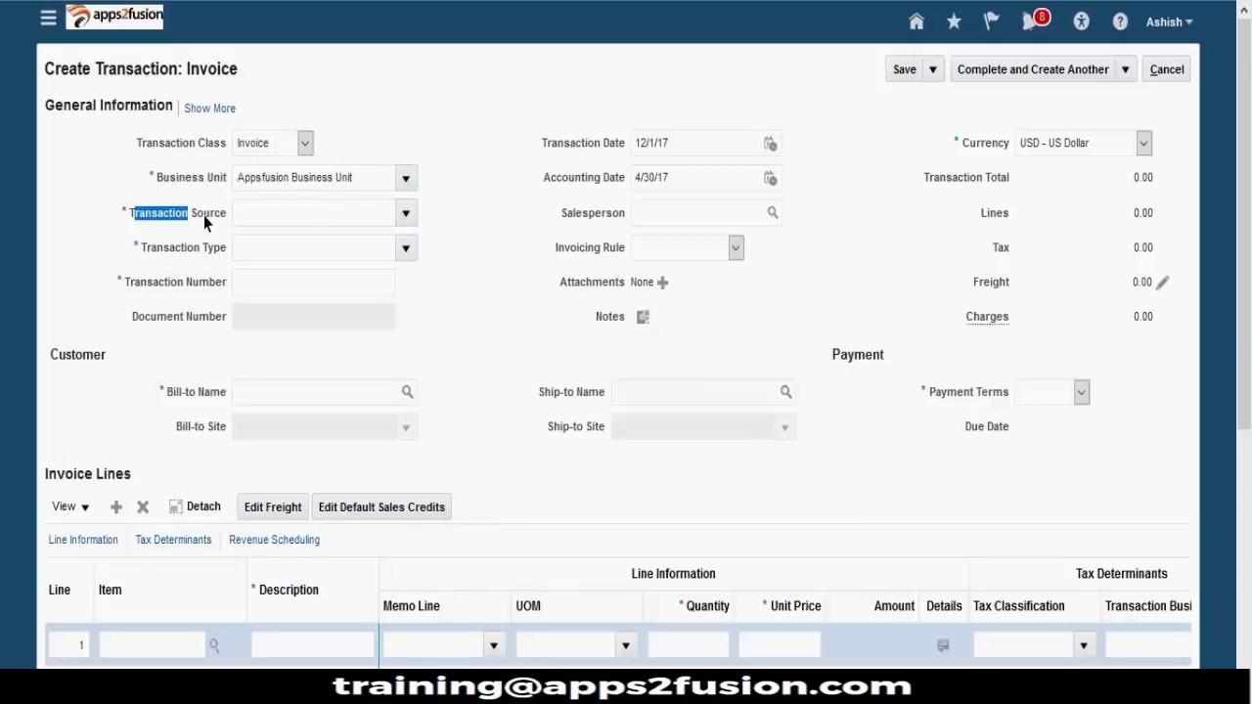
pyautogui.click(405, 214)
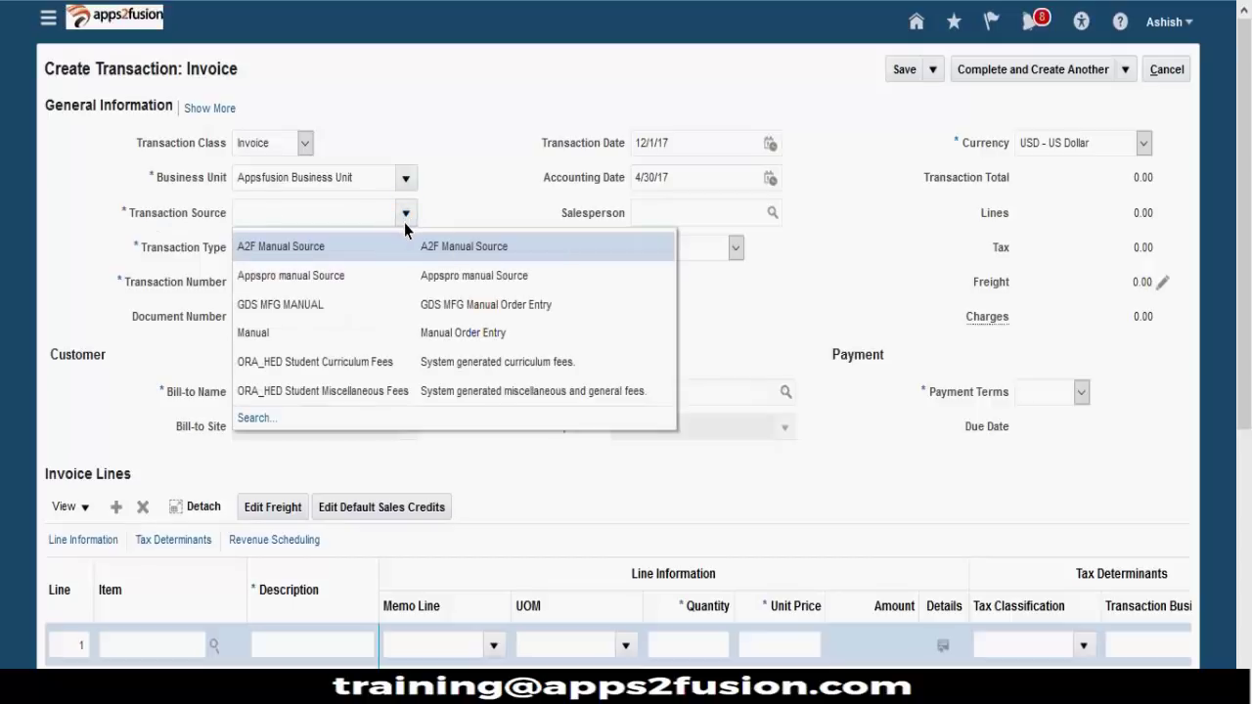
pyautogui.click(313, 249)
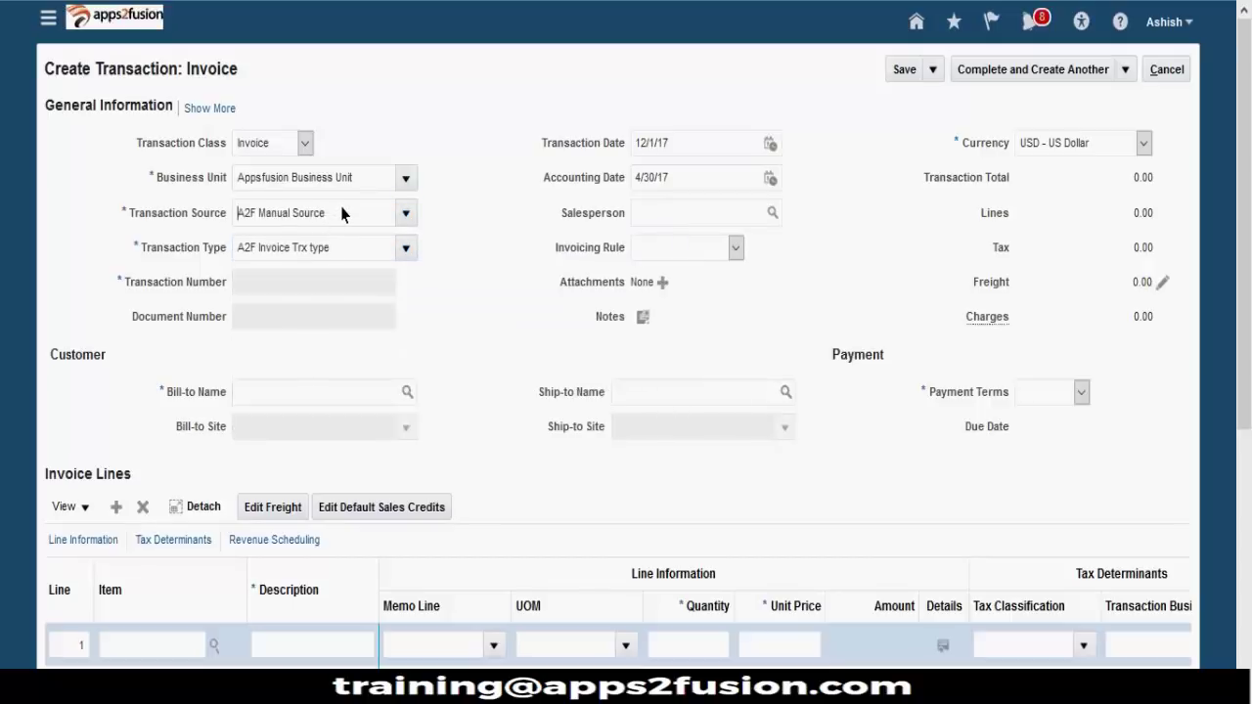
# Step: Examine the invoice's transaction source and transaction type fields
pyautogui.moveTo(345, 212); pyautogui.dragTo(125, 210)
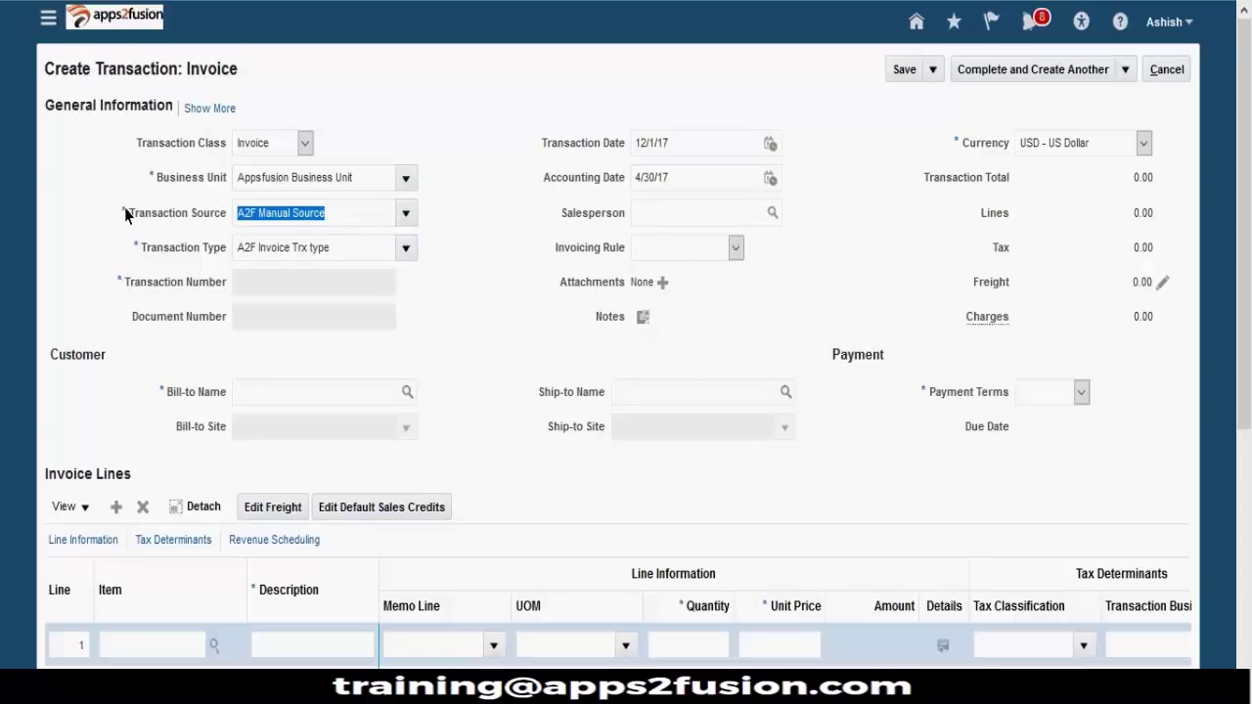
pyautogui.moveTo(355, 257); pyautogui.dragTo(147, 245)
pyautogui.click(327, 243)
pyautogui.moveTo(327, 244); pyautogui.dragTo(166, 233)
pyautogui.moveTo(382, 217); pyautogui.dragTo(170, 222)
pyautogui.click(365, 259)
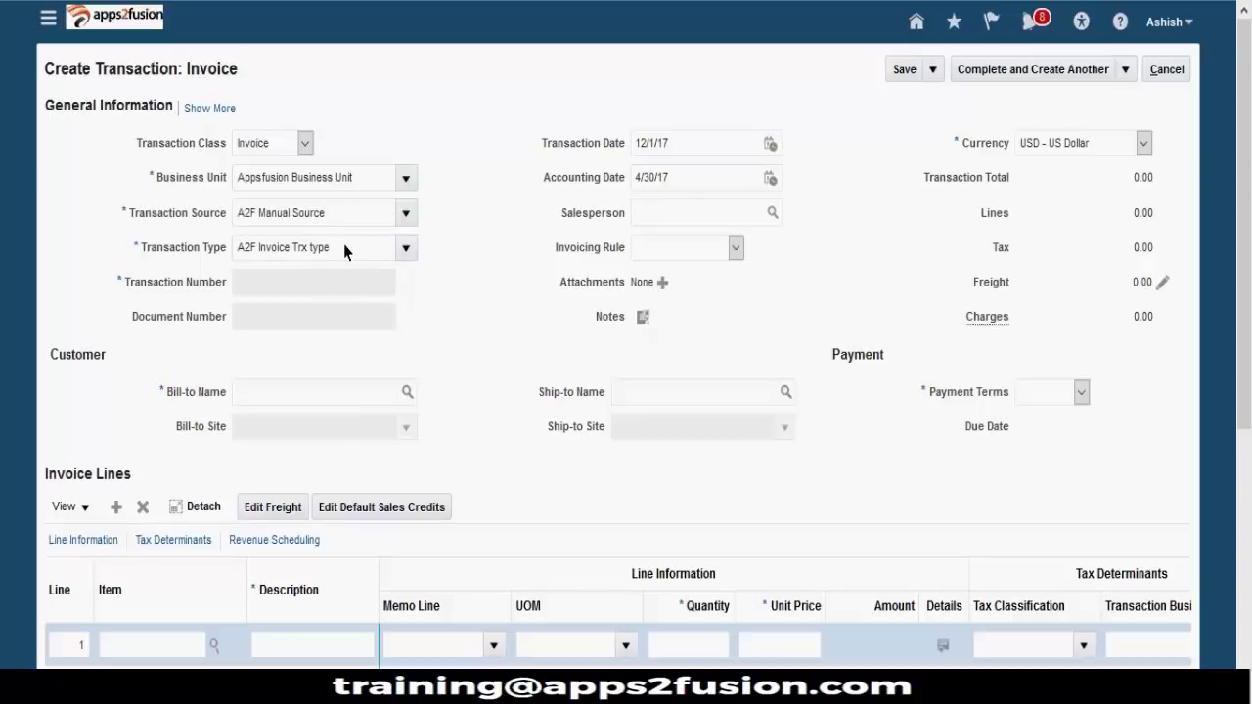
pyautogui.moveTo(138, 248); pyautogui.dragTo(223, 217)
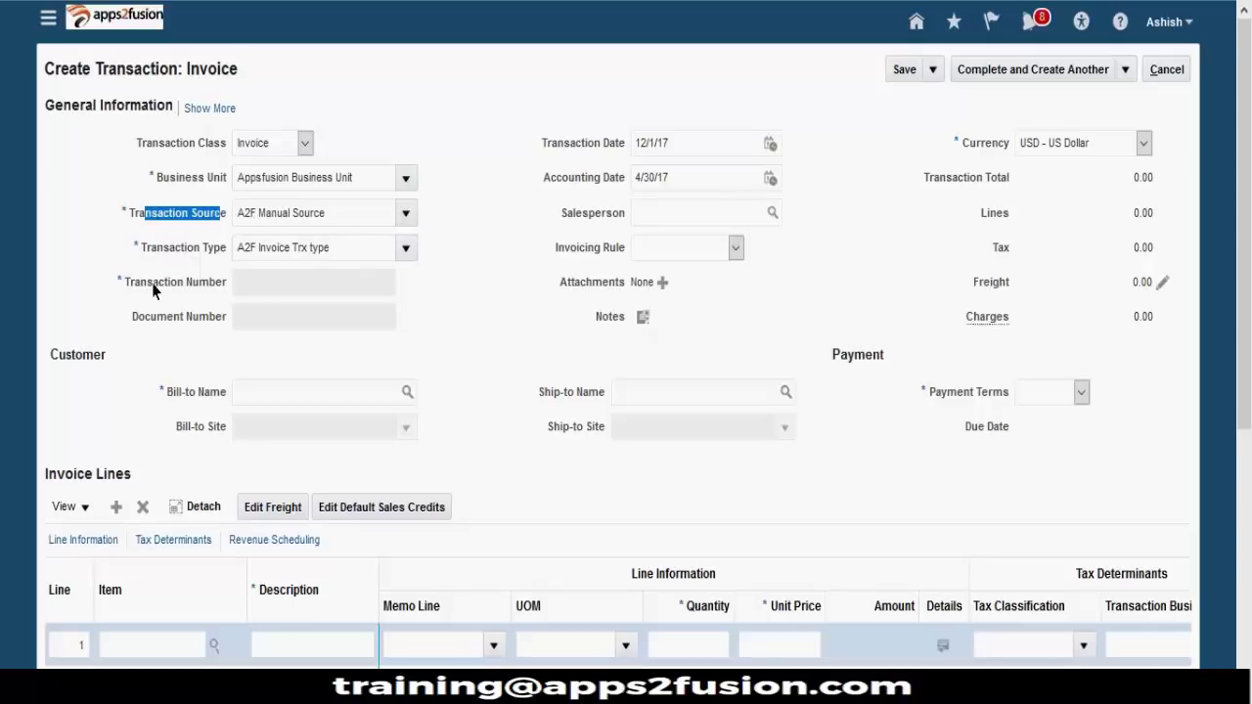
# Step: Search the bill-to names for "apps" and select Apps2fusion Customer as the invoice's bill-to customer
pyautogui.click(329, 396)
pyautogui.write('apps')
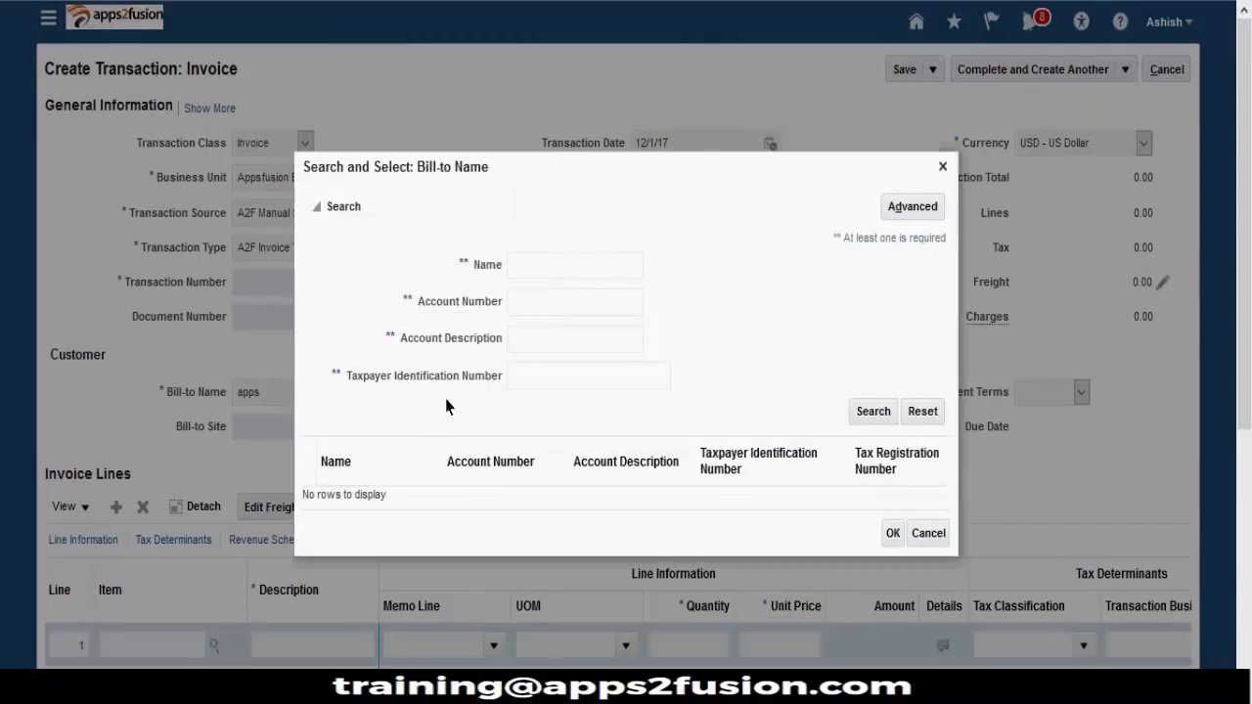
pyautogui.click(538, 265)
pyautogui.write('apps')
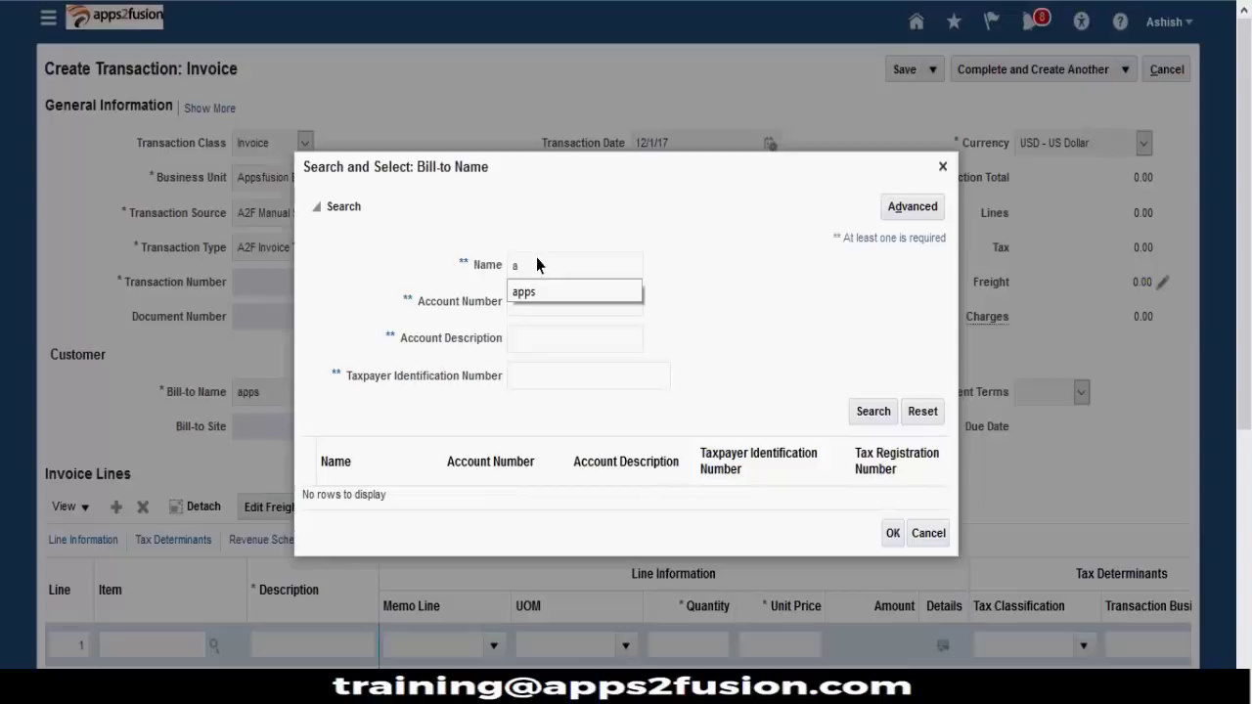
pyautogui.click(872, 409)
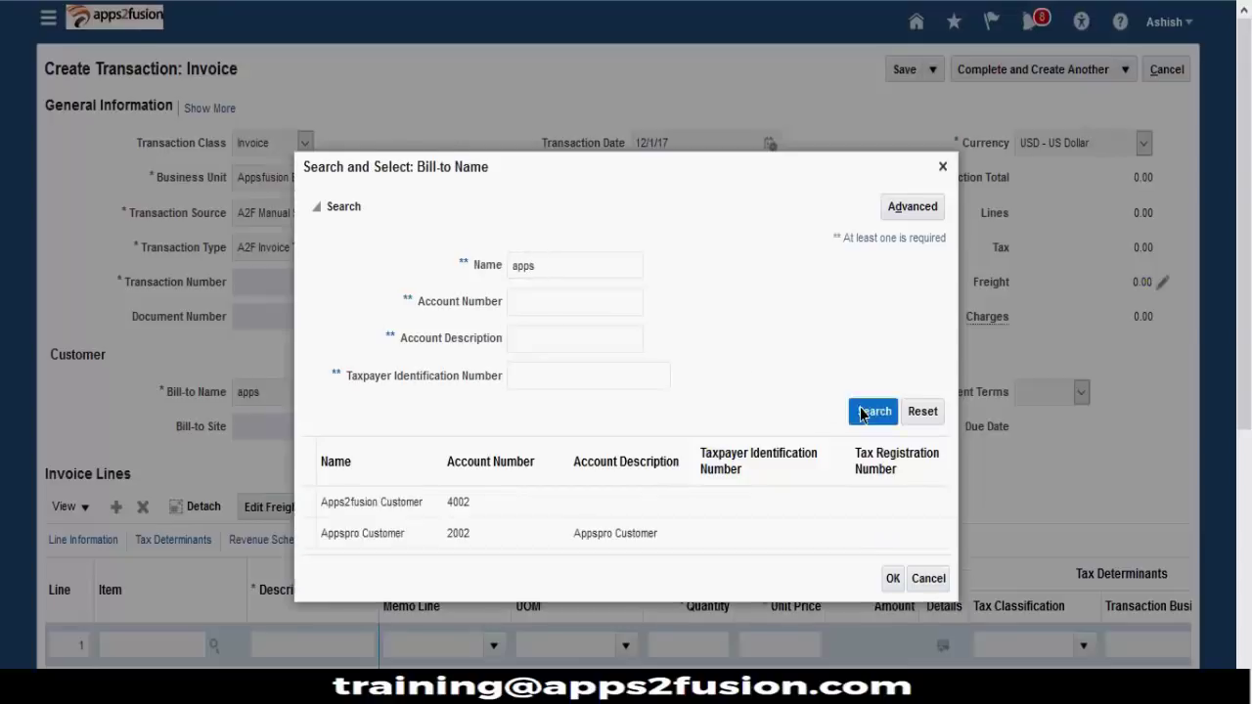
pyautogui.click(462, 481)
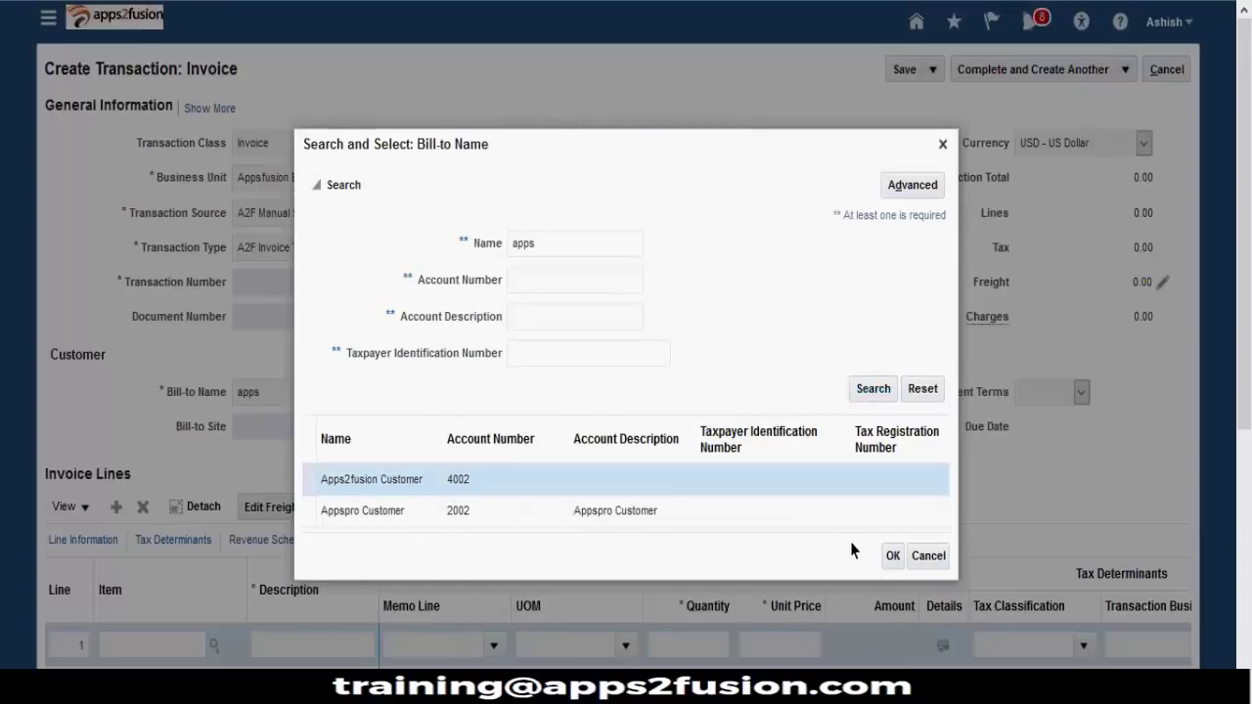
pyautogui.click(892, 556)
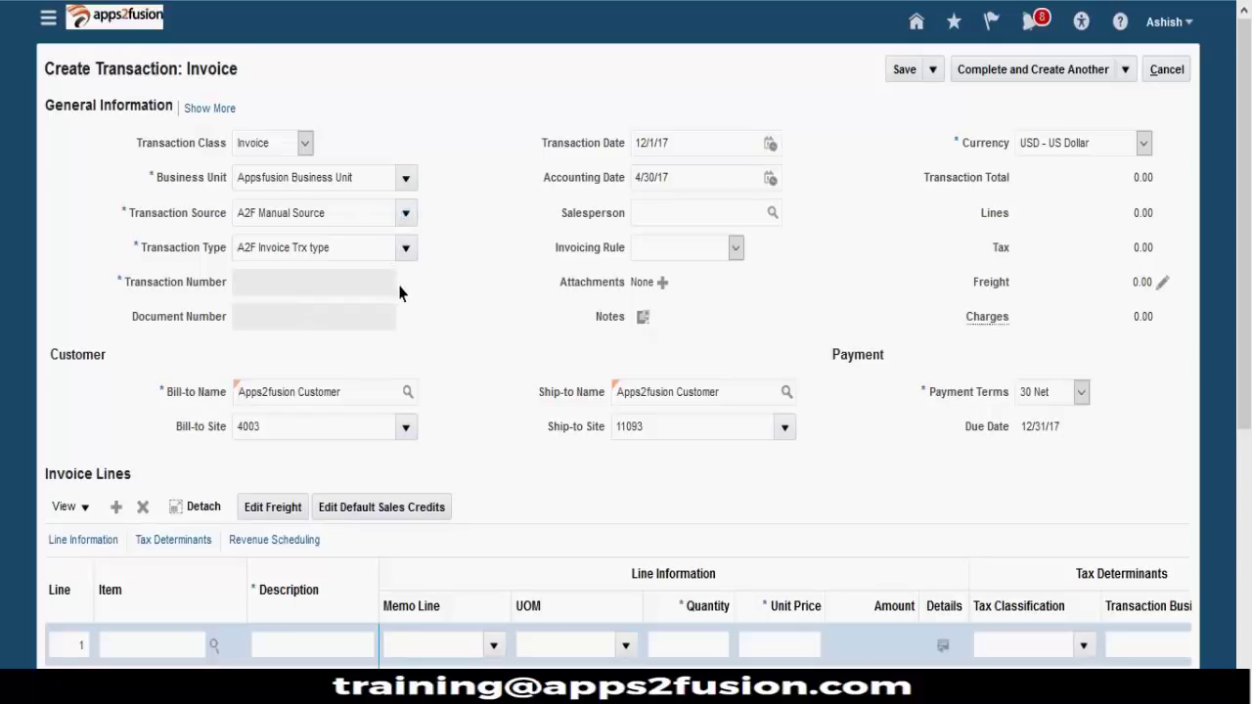
# Step: Fill in invoice line 1 with description "item", quantity 100 and unit price 120
pyautogui.scroll(-4, 491, 368)
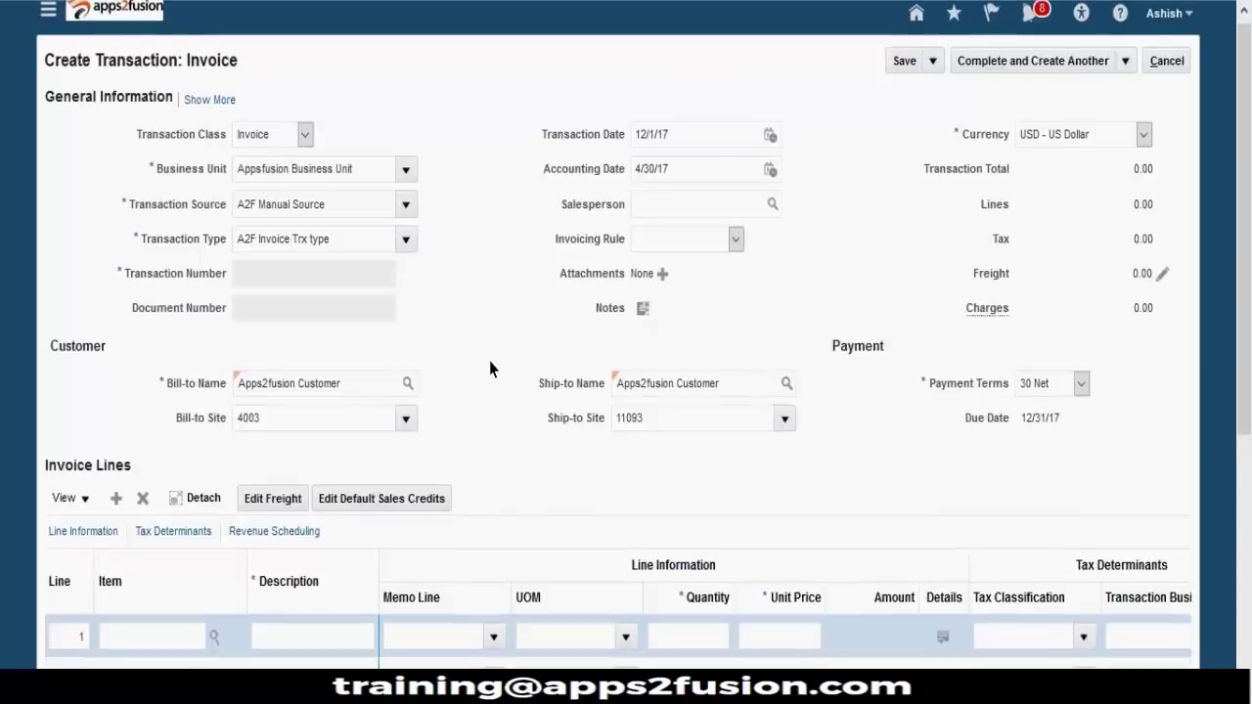
pyautogui.scroll(4, 491, 368)
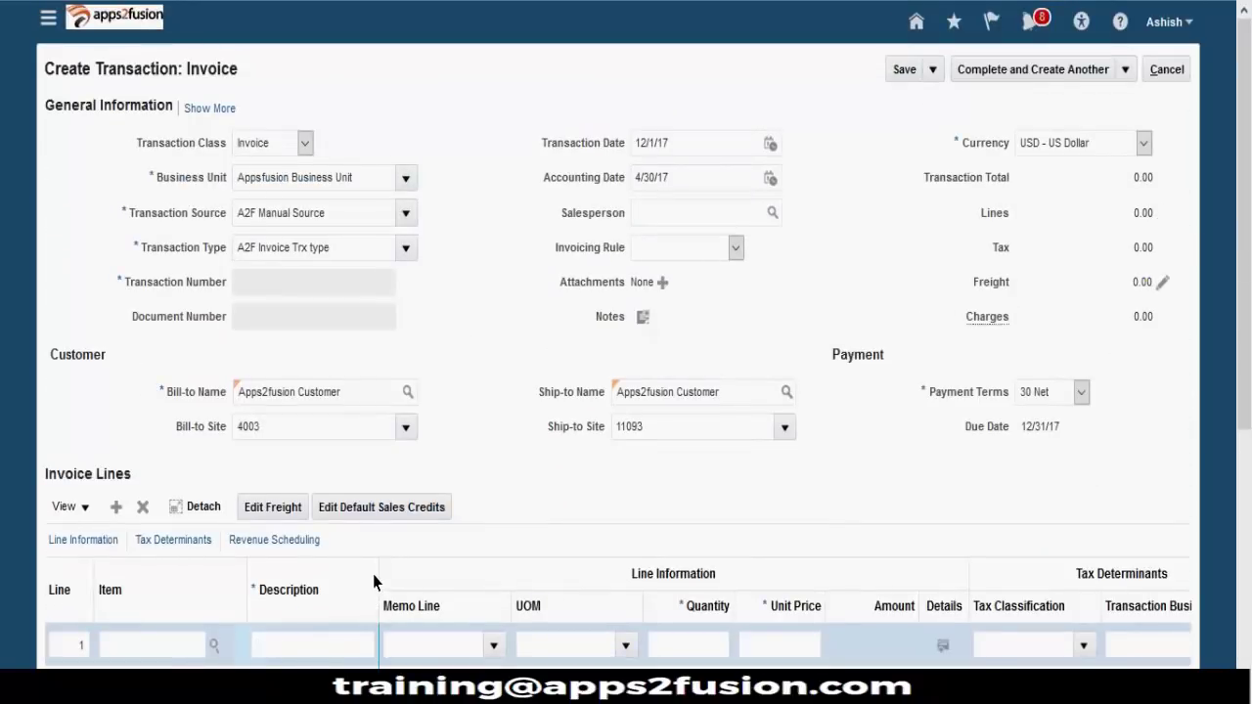
pyautogui.write('item')
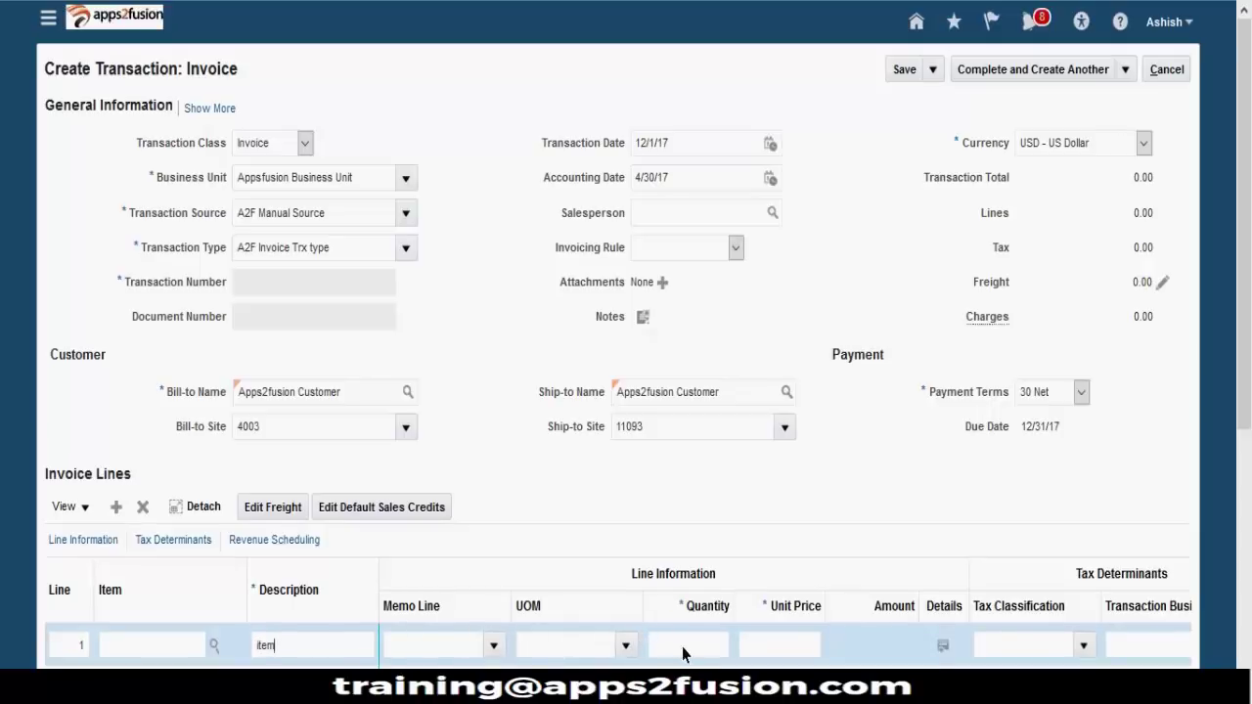
pyautogui.write('100')
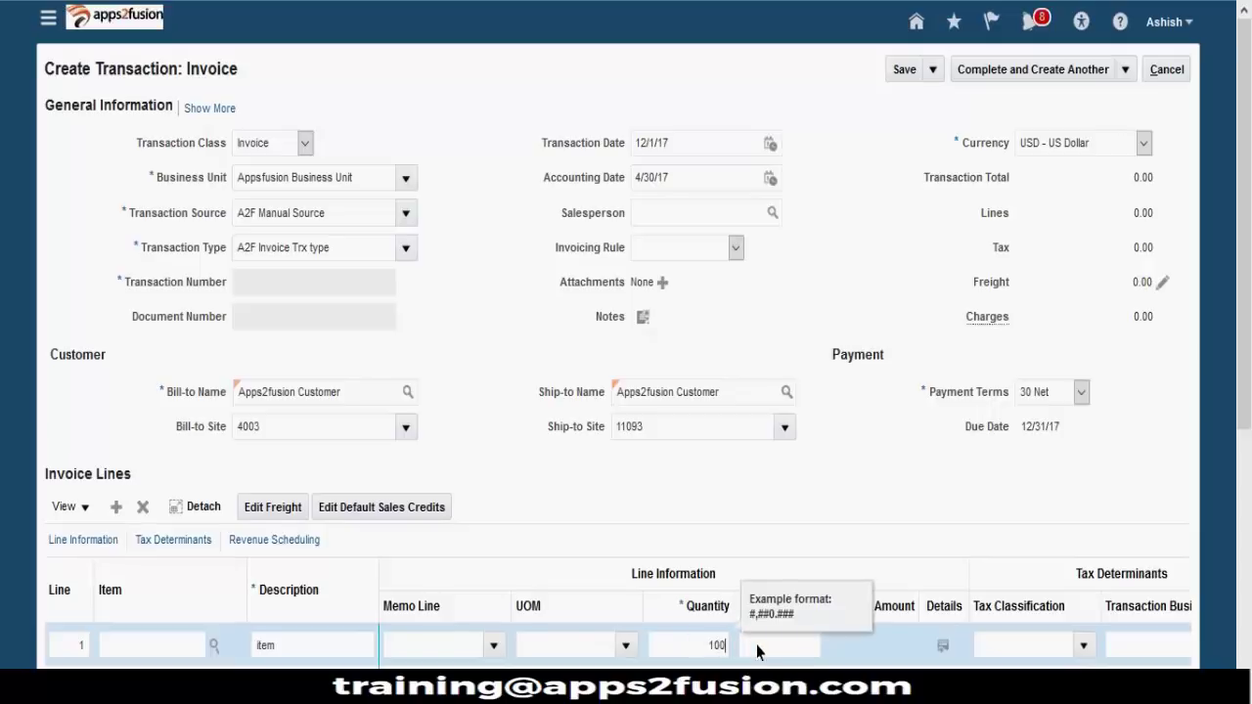
pyautogui.click(778, 646)
pyautogui.write('120')
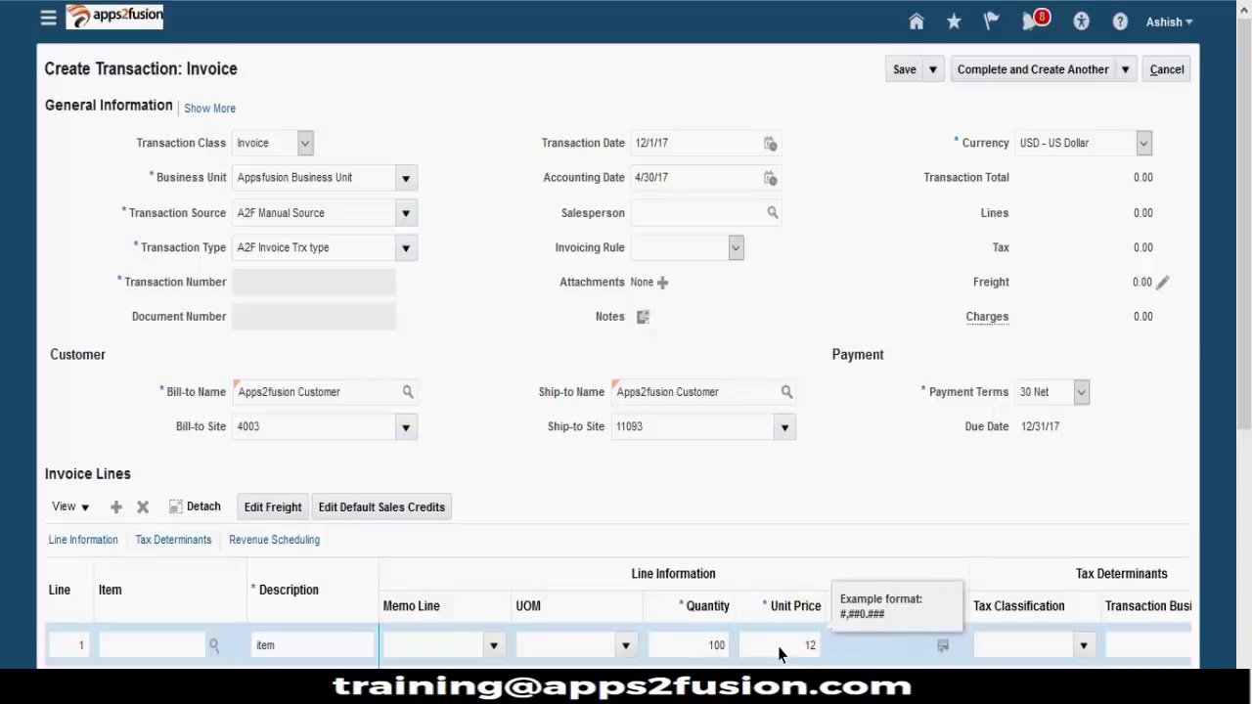
pyautogui.click(769, 518)
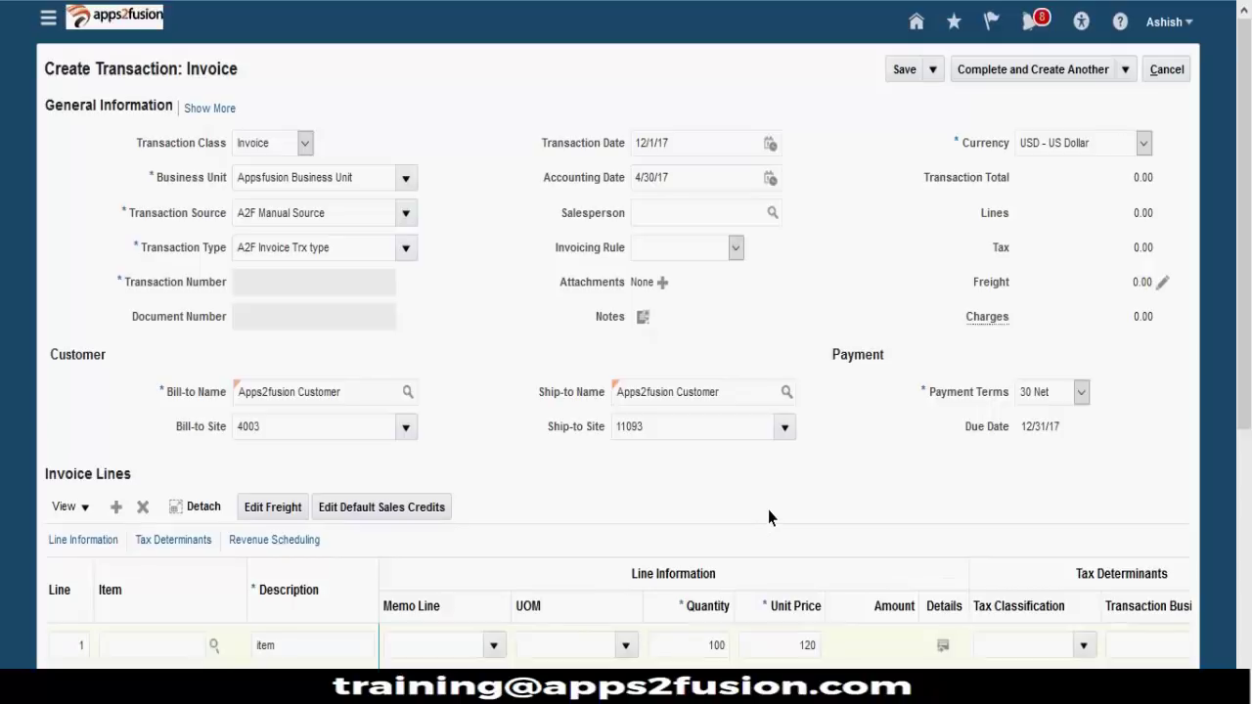
# Step: Review the invoice lines, expand the general information and examine the bill-to and ship-to customer details
pyautogui.scroll(-5, 830, 548)
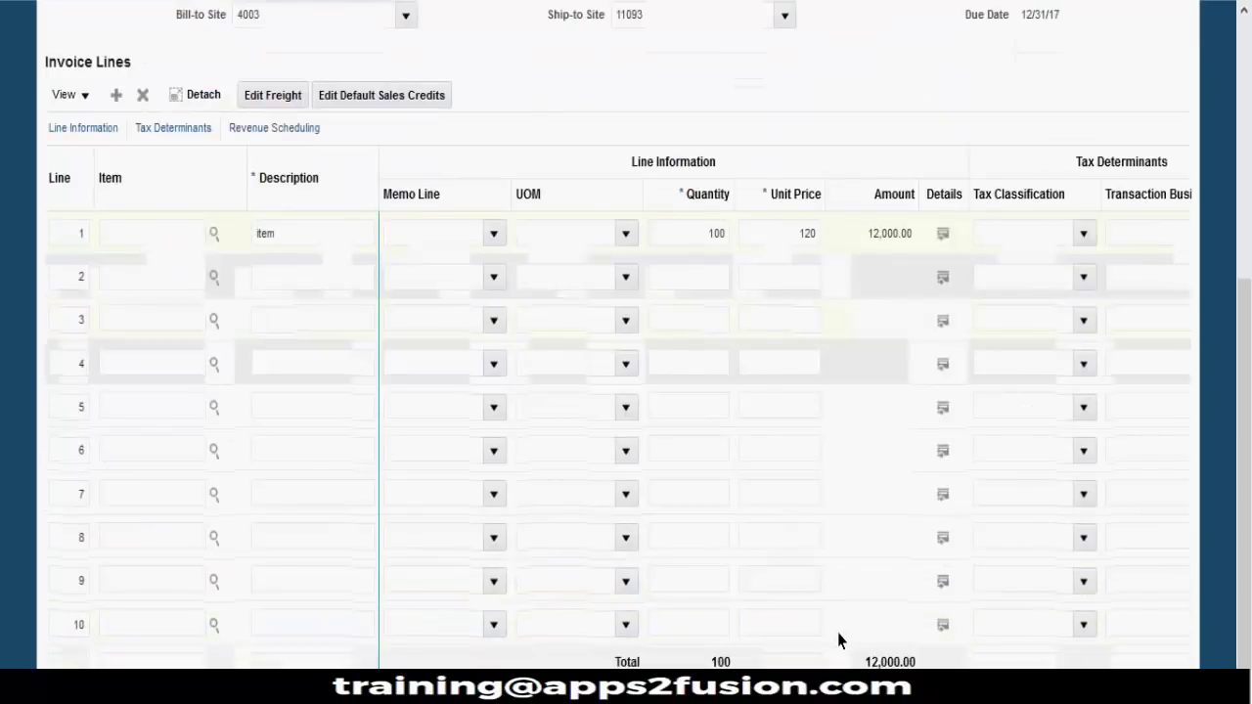
pyautogui.scroll(5, 838, 637)
pyautogui.scroll(-5, 565, 549)
pyautogui.scroll(5, 576, 554)
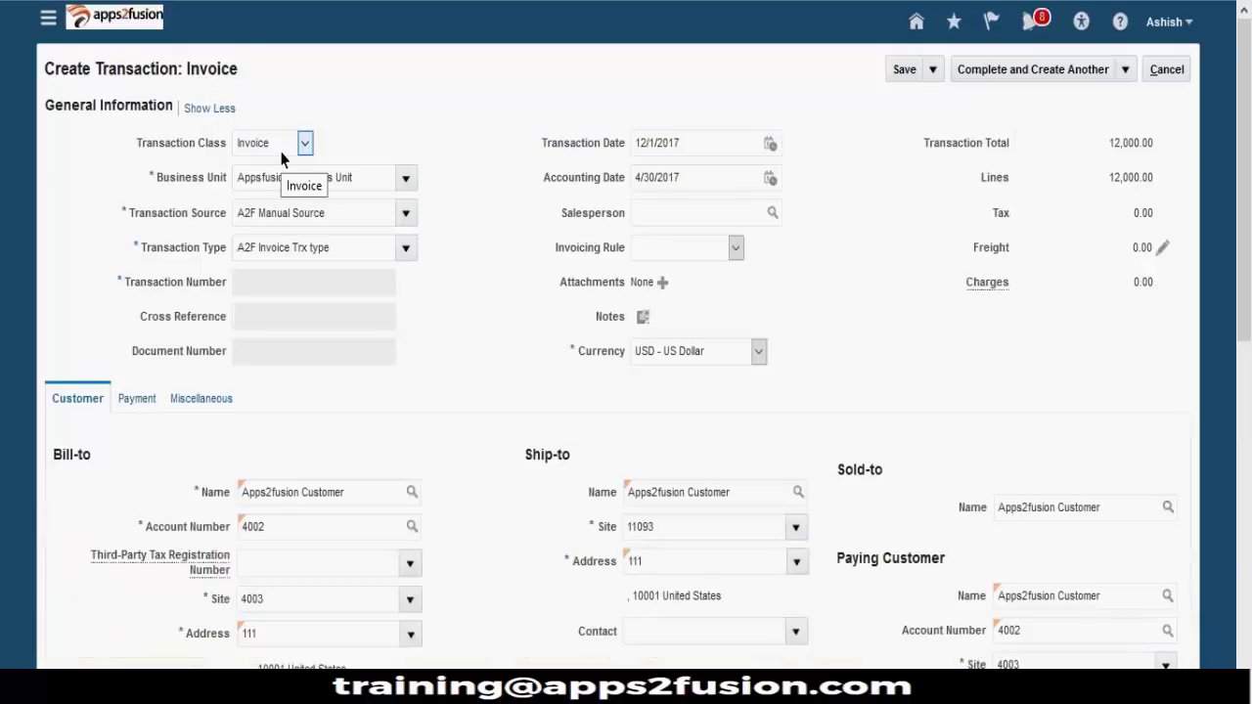
pyautogui.scroll(-1, 1244, 230)
pyautogui.scroll(-3, 1244, 231)
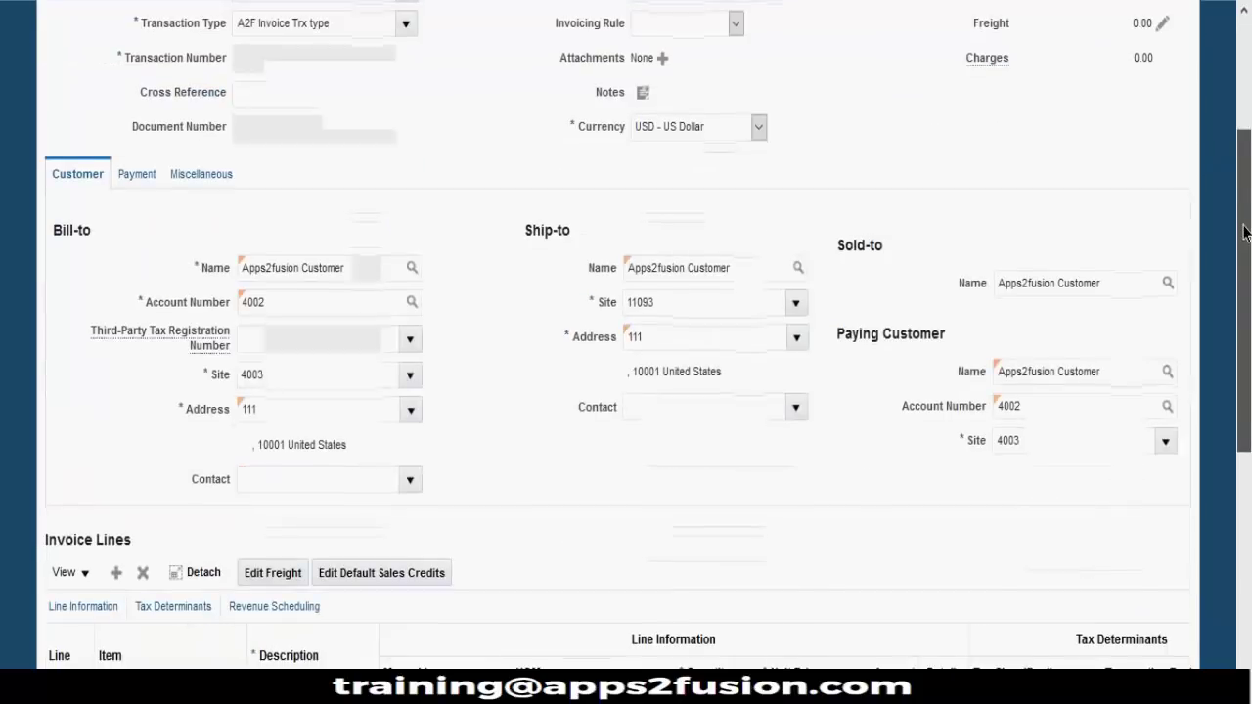
pyautogui.tripleClick(103, 230)
pyautogui.click(581, 232)
pyautogui.scroll(3, 1231, 294)
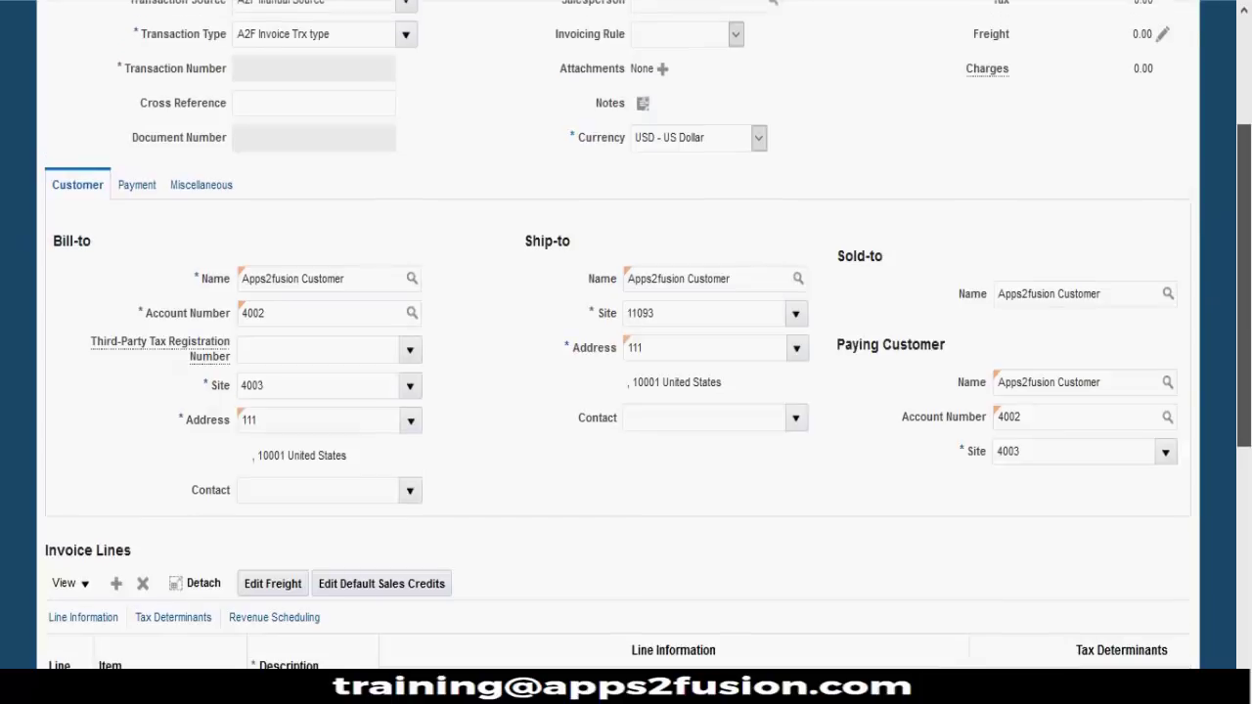
# Step: Change the invoice's payment terms to IMMEDIATE in its payment details
pyautogui.click(137, 398)
pyautogui.scroll(-1, 1244, 260)
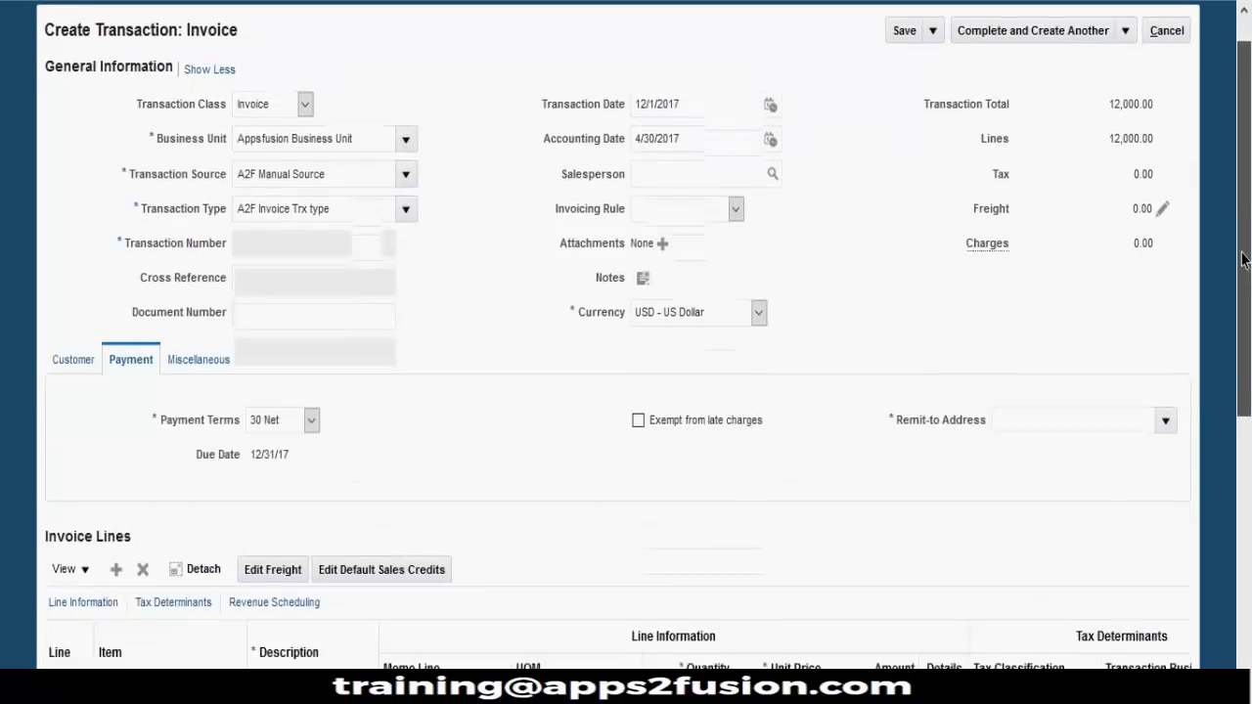
pyautogui.scroll(-2, 1245, 260)
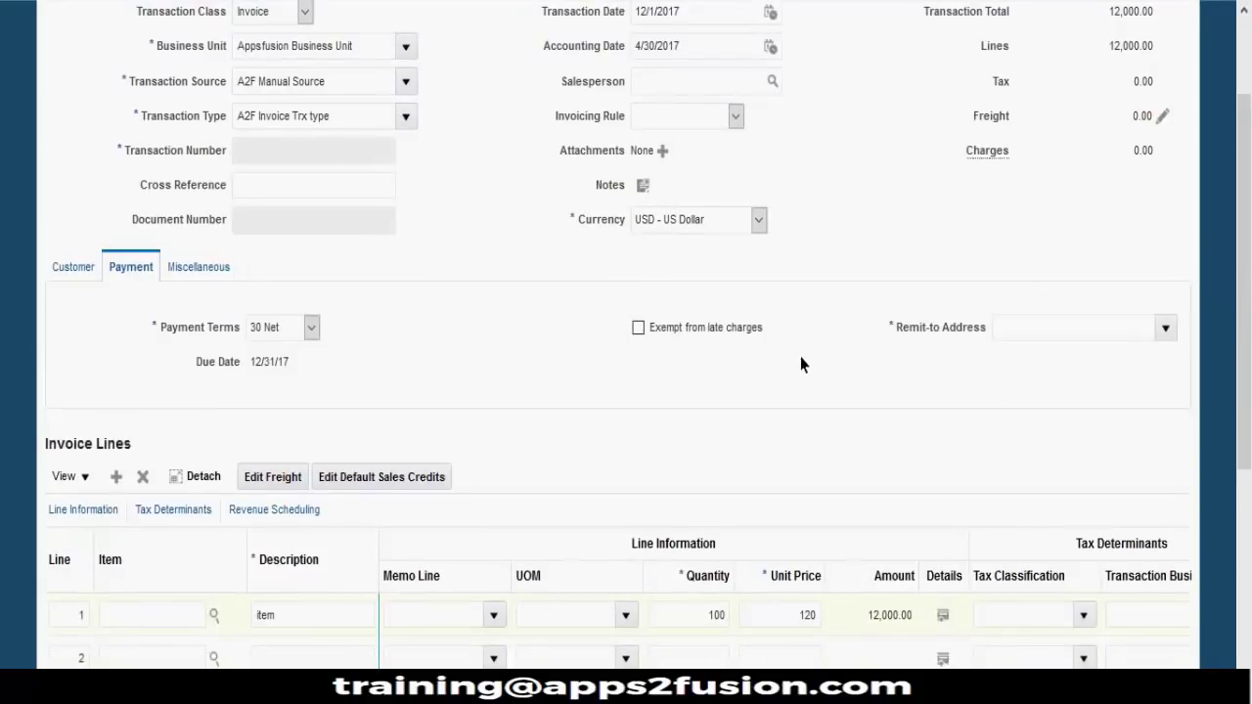
pyautogui.click(290, 335)
pyautogui.click(302, 369)
pyautogui.click(291, 328)
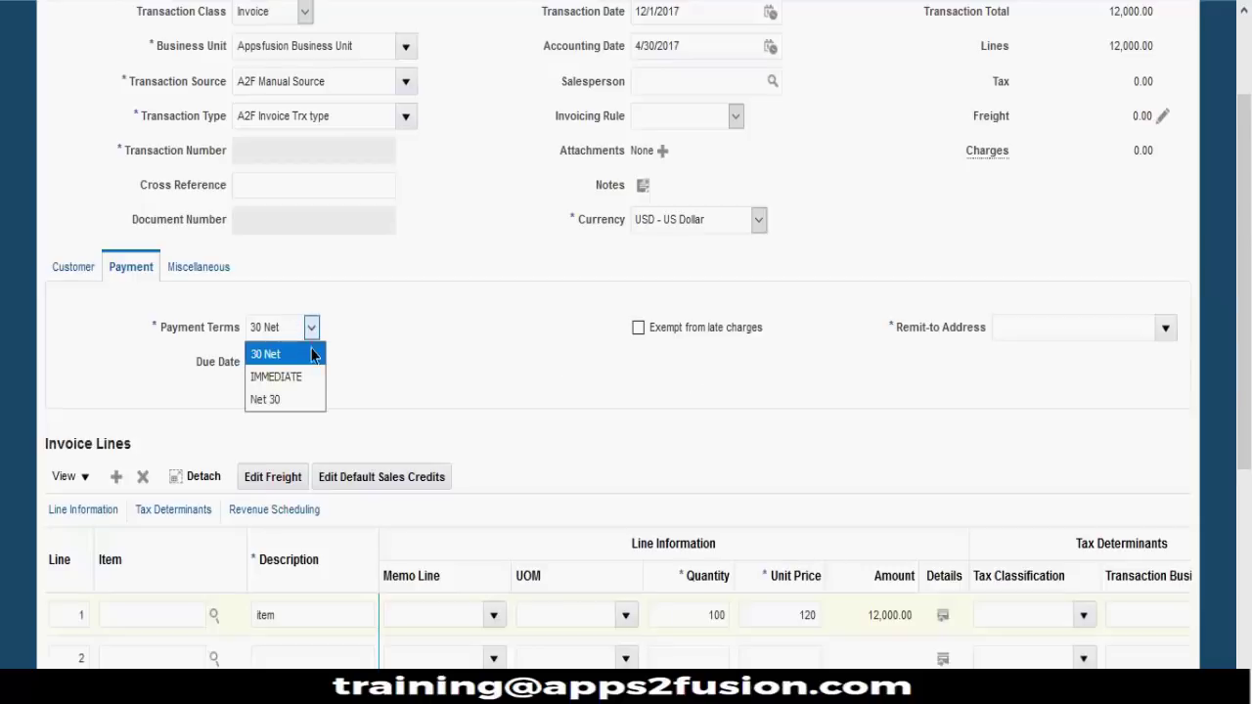
pyautogui.click(298, 374)
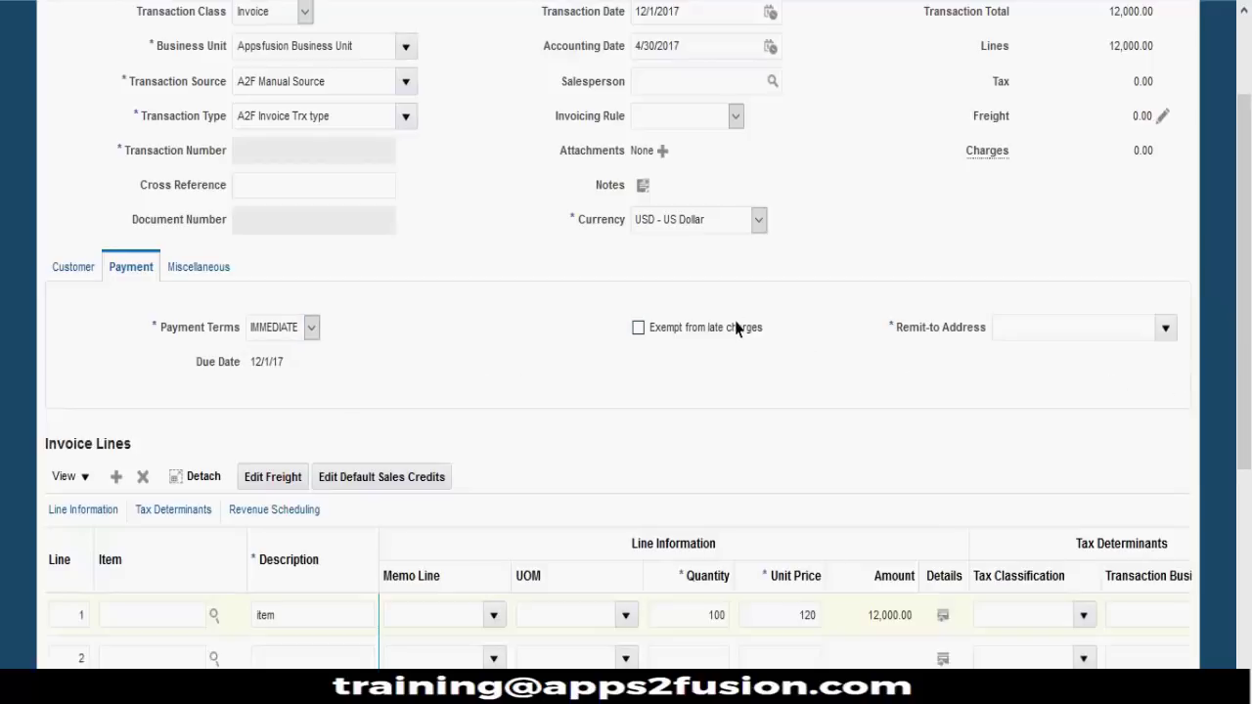
# Step: Examine the required remit-to address field in the invoice's payment details
pyautogui.scroll(2, 533, 354)
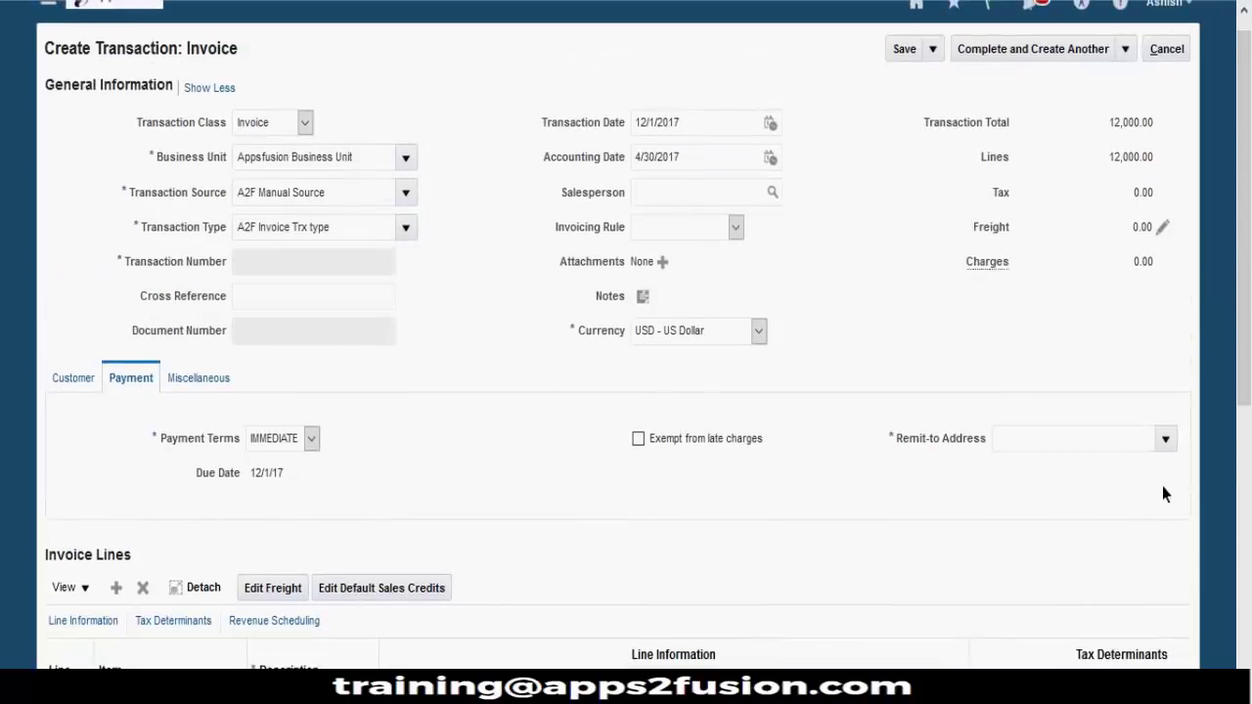
pyautogui.moveTo(889, 441); pyautogui.dragTo(986, 458)
pyautogui.click(984, 487)
pyautogui.click(884, 450)
pyautogui.moveTo(883, 450); pyautogui.dragTo(984, 479)
pyautogui.click(903, 442)
pyautogui.click(986, 494)
pyautogui.scroll(1, 1246, 389)
# Step: Try to complete the invoice for review and to save it without a remit-to address
pyautogui.click(1126, 72)
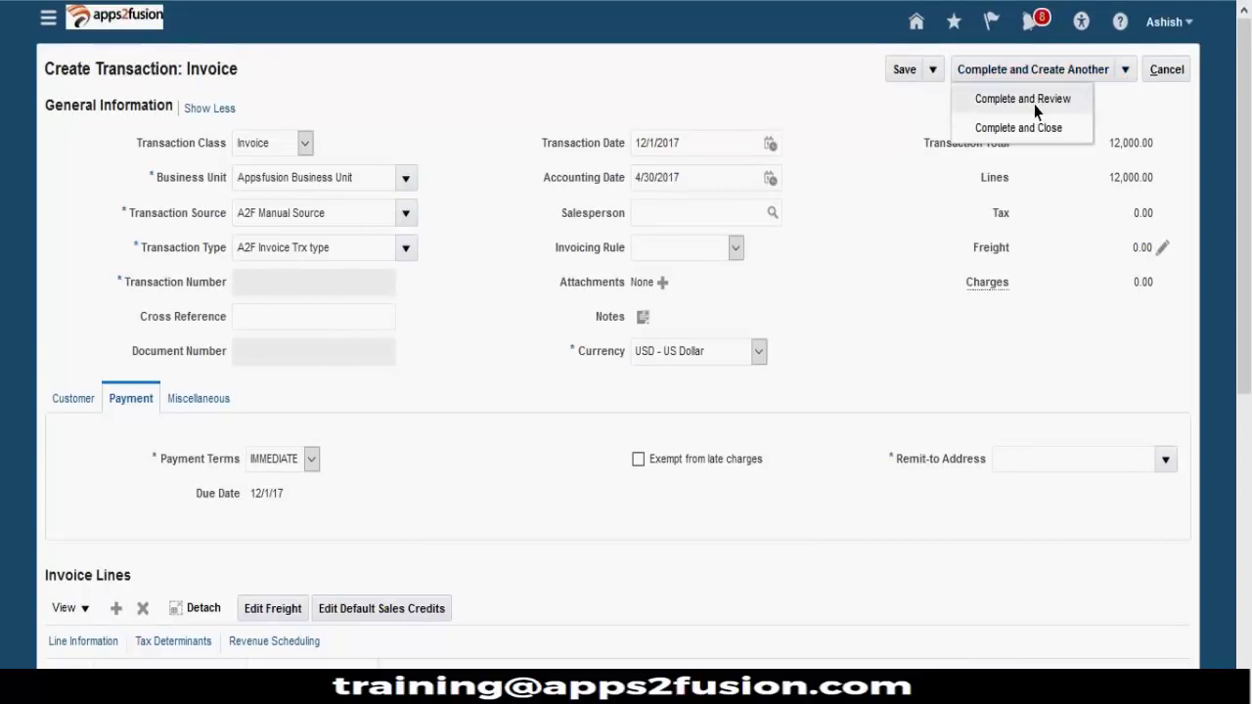
pyautogui.click(1040, 109)
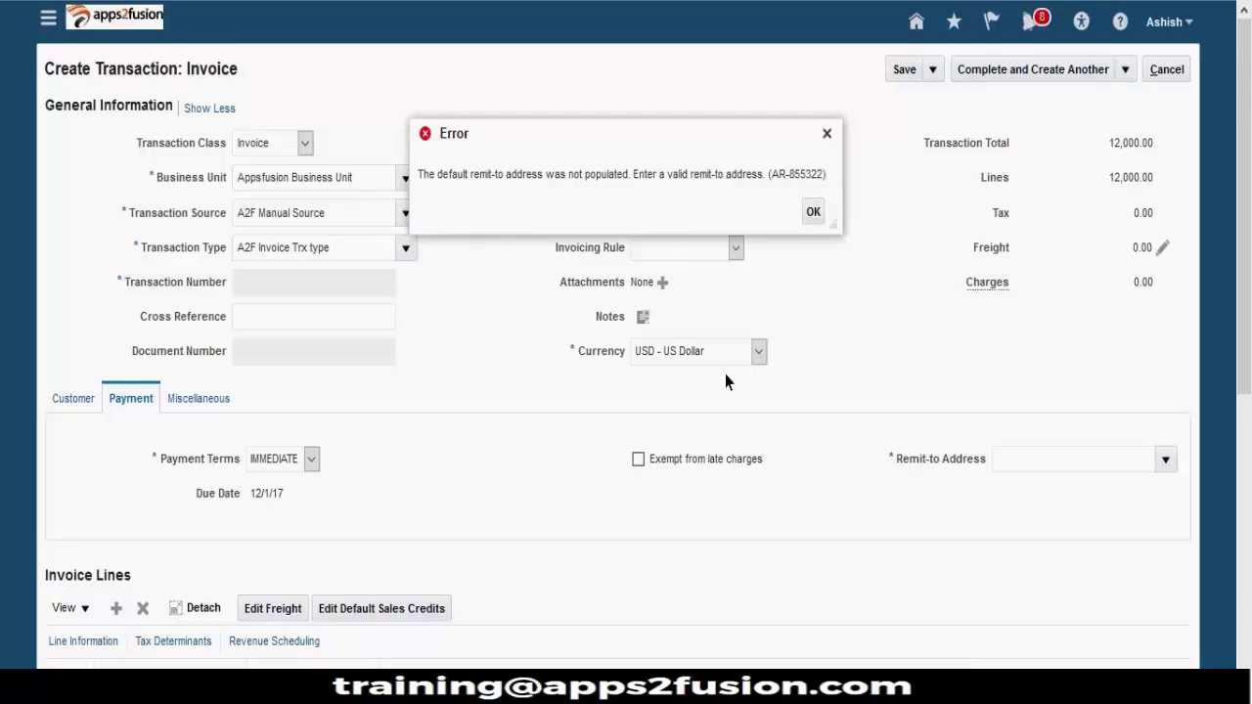
pyautogui.moveTo(477, 185); pyautogui.dragTo(638, 191)
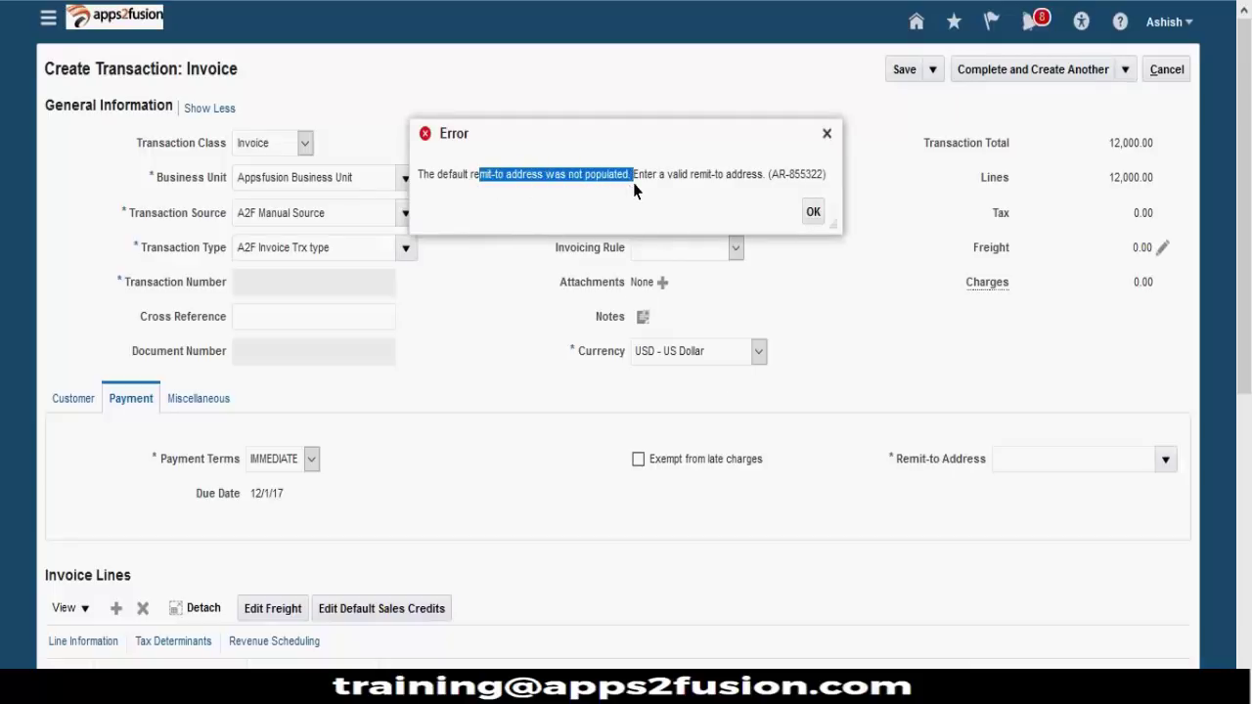
pyautogui.click(813, 212)
pyautogui.click(906, 69)
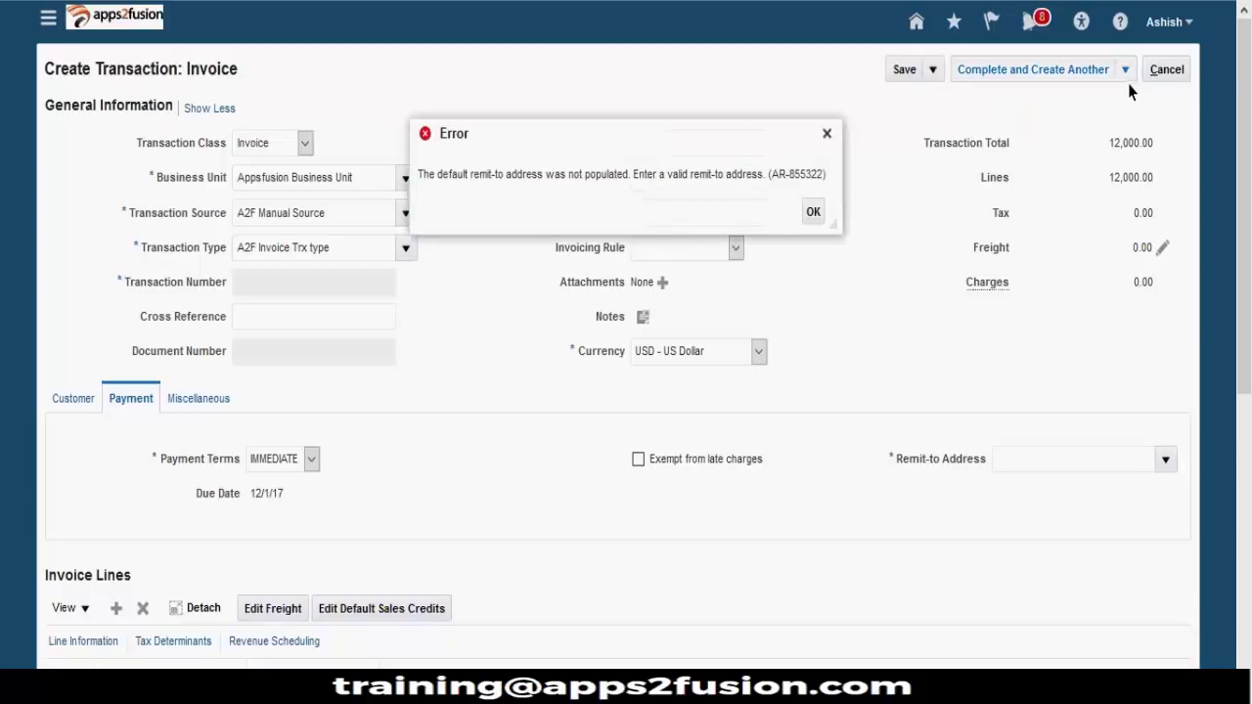
pyautogui.click(813, 213)
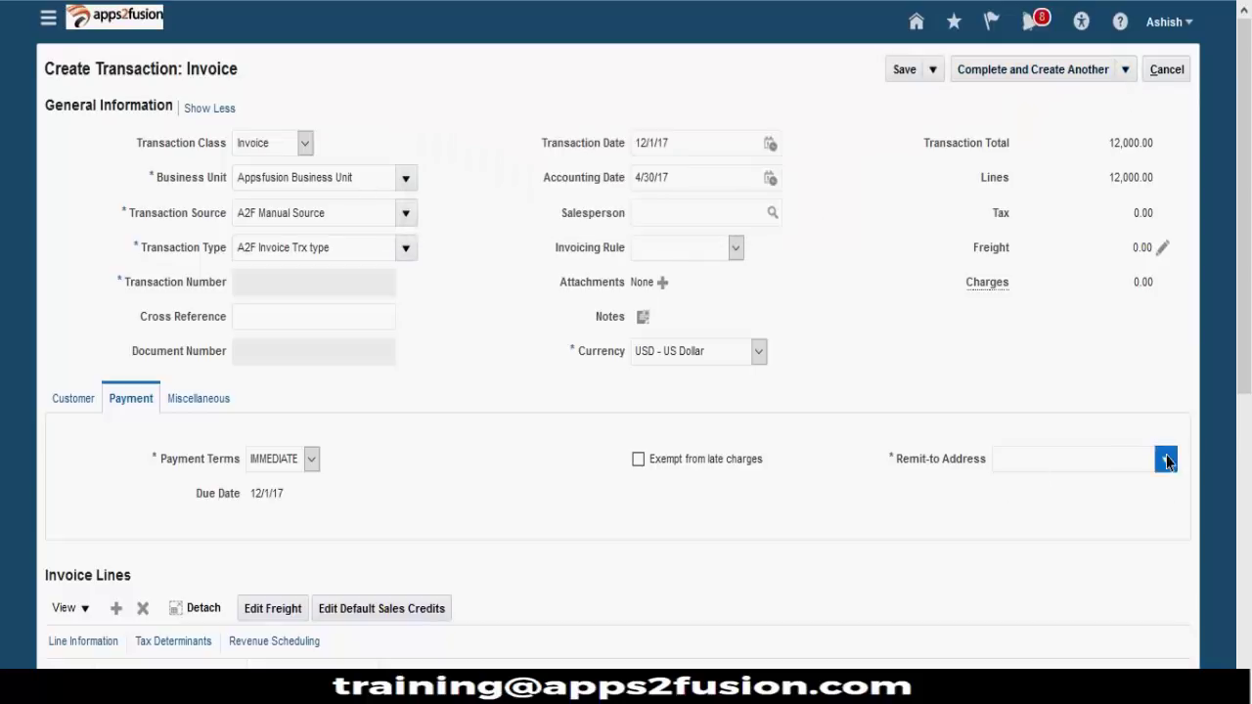
# Step: Select the available remit-to address in the invoice's payment details and save the invoice
pyautogui.click(1165, 459)
pyautogui.click(996, 494)
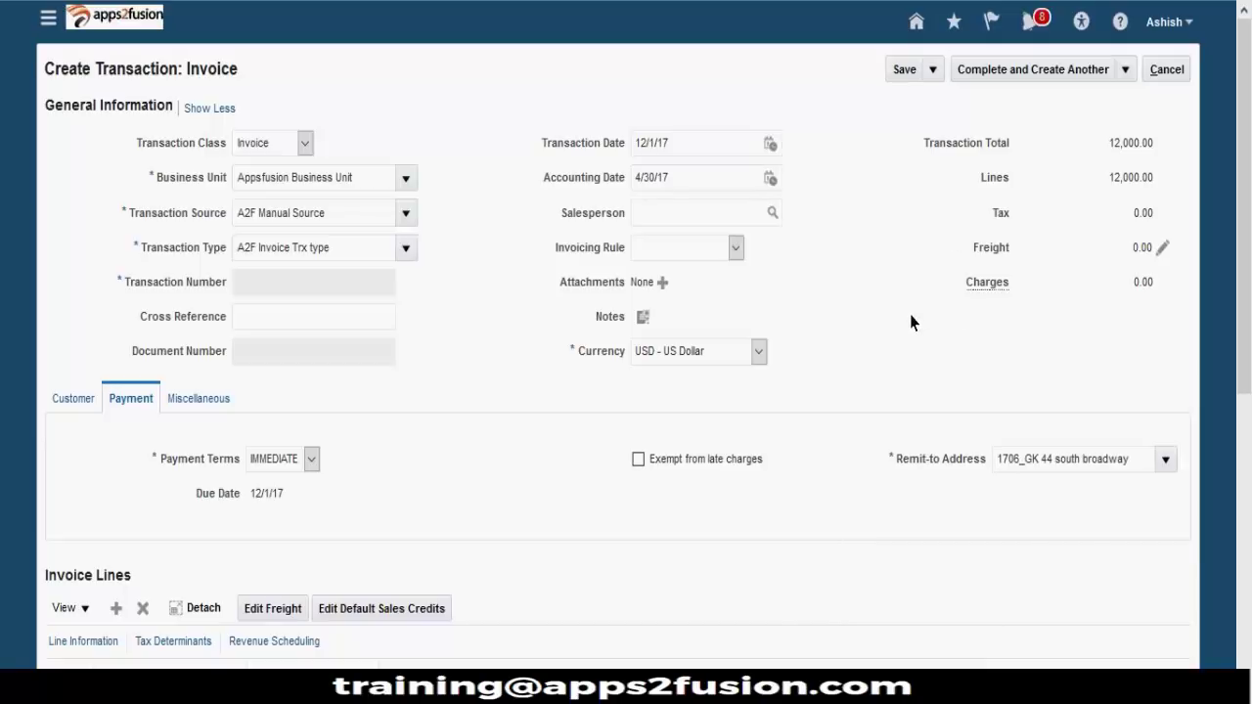
pyautogui.click(896, 70)
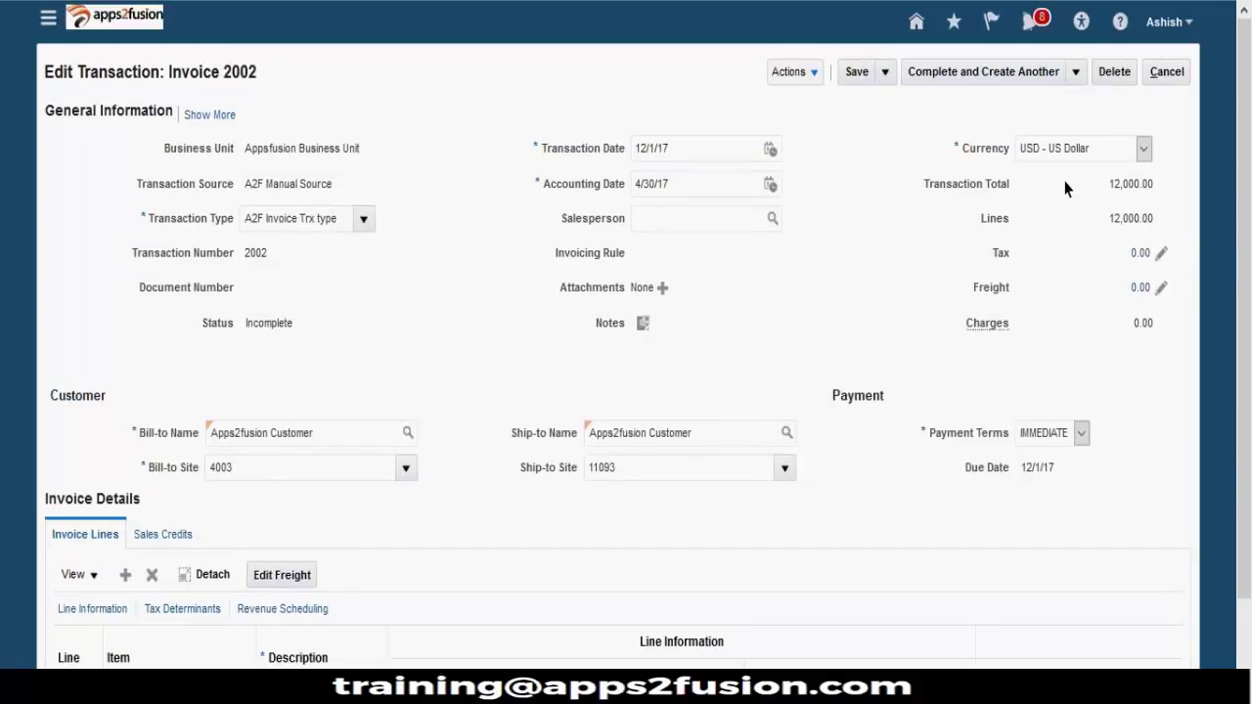
# Step: Check the invoice's completion and distribution options, then complete it with Complete and Review and look over its lines
pyautogui.click(1075, 72)
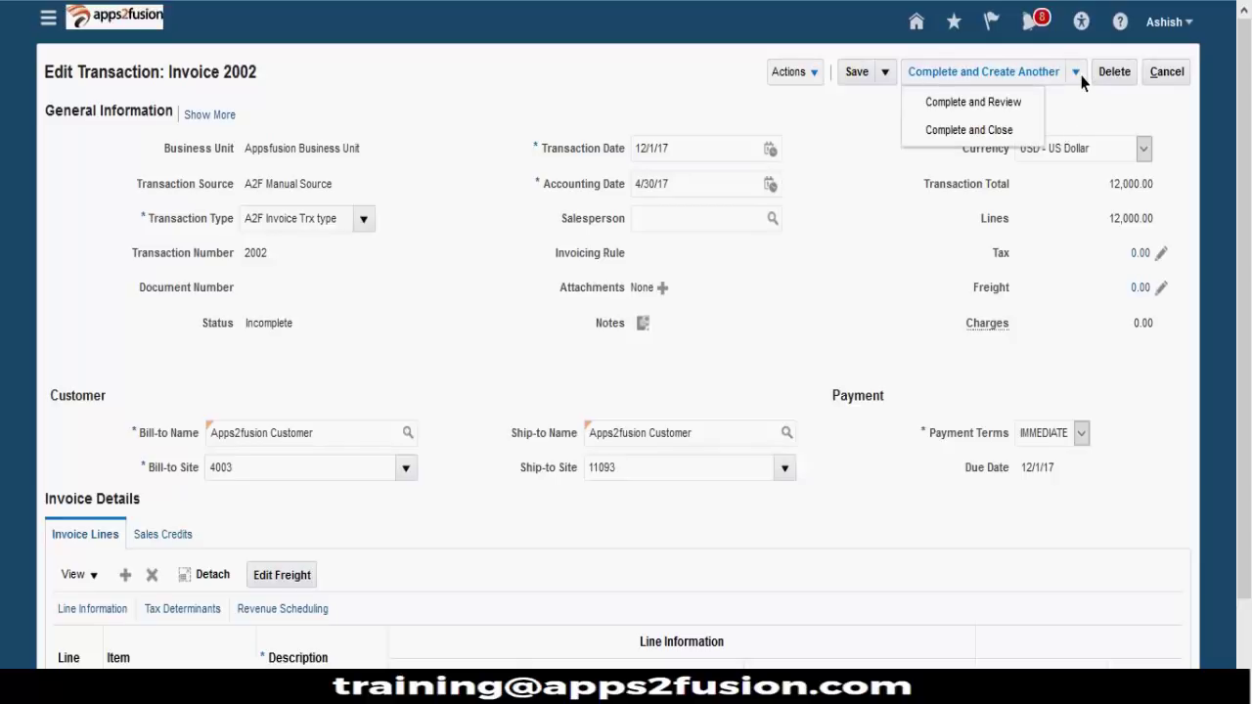
pyautogui.click(804, 192)
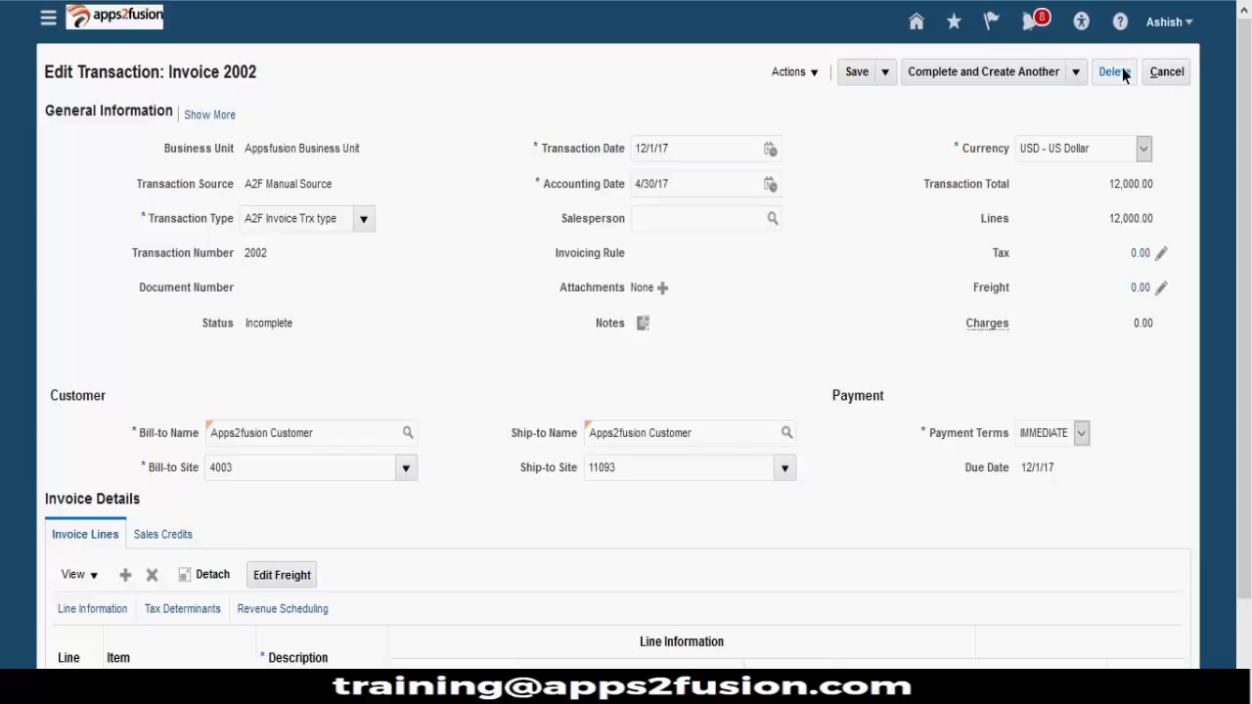
pyautogui.click(1076, 76)
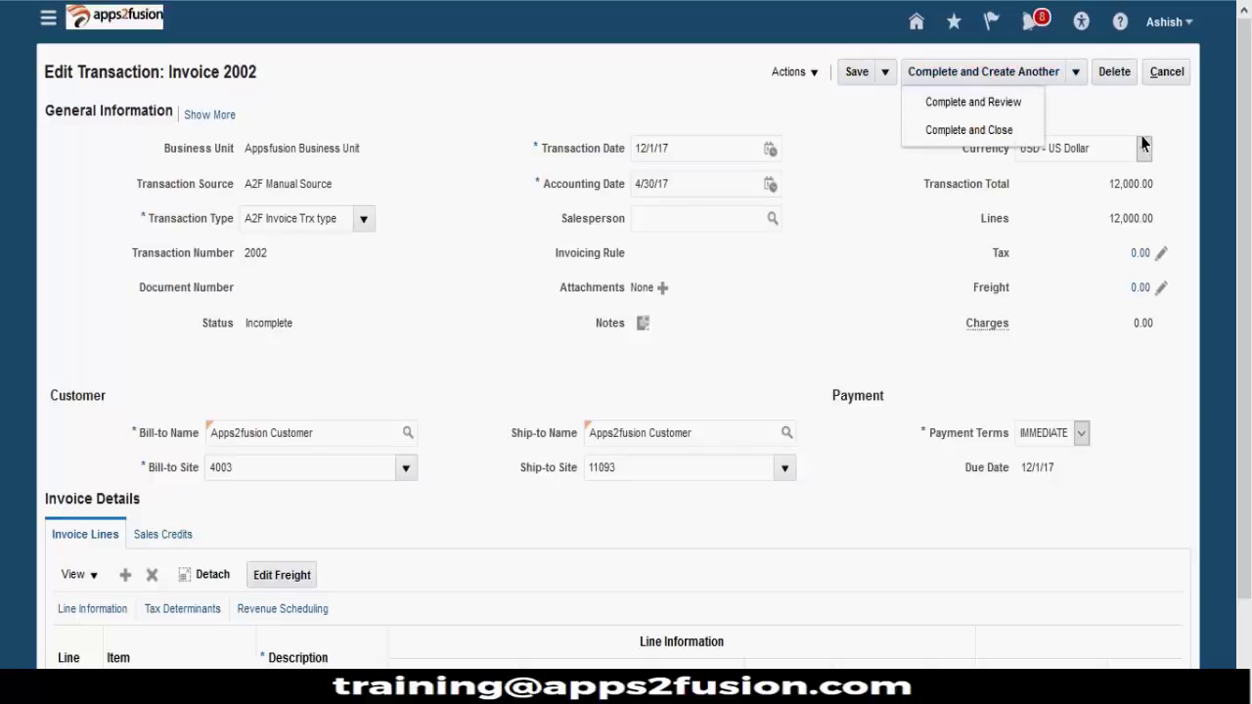
pyautogui.click(790, 72)
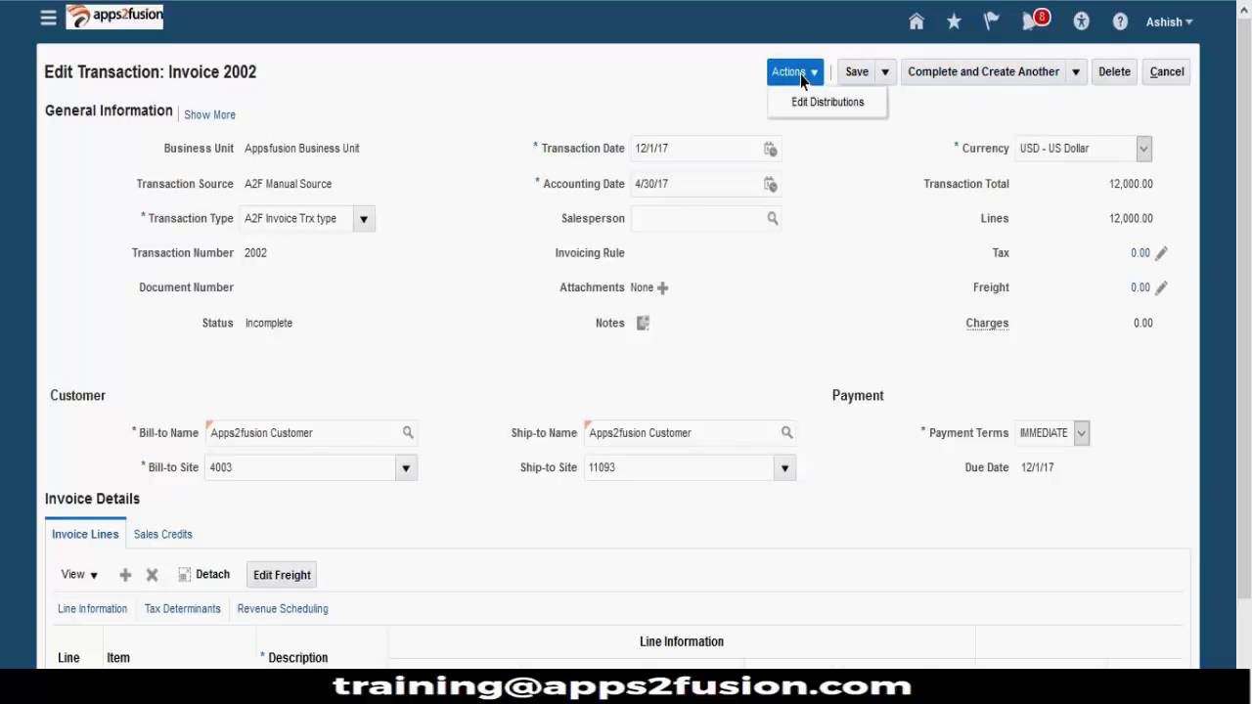
pyautogui.click(1075, 74)
pyautogui.click(1014, 102)
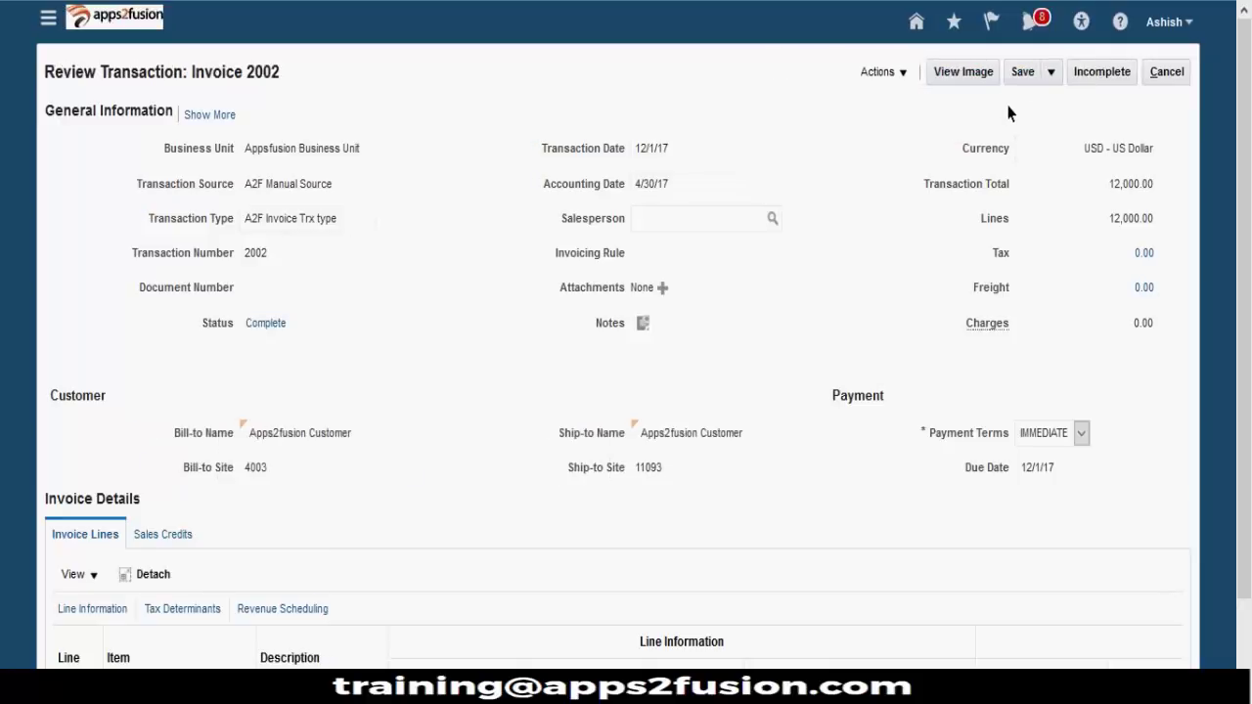
pyautogui.scroll(-2, 985, 377)
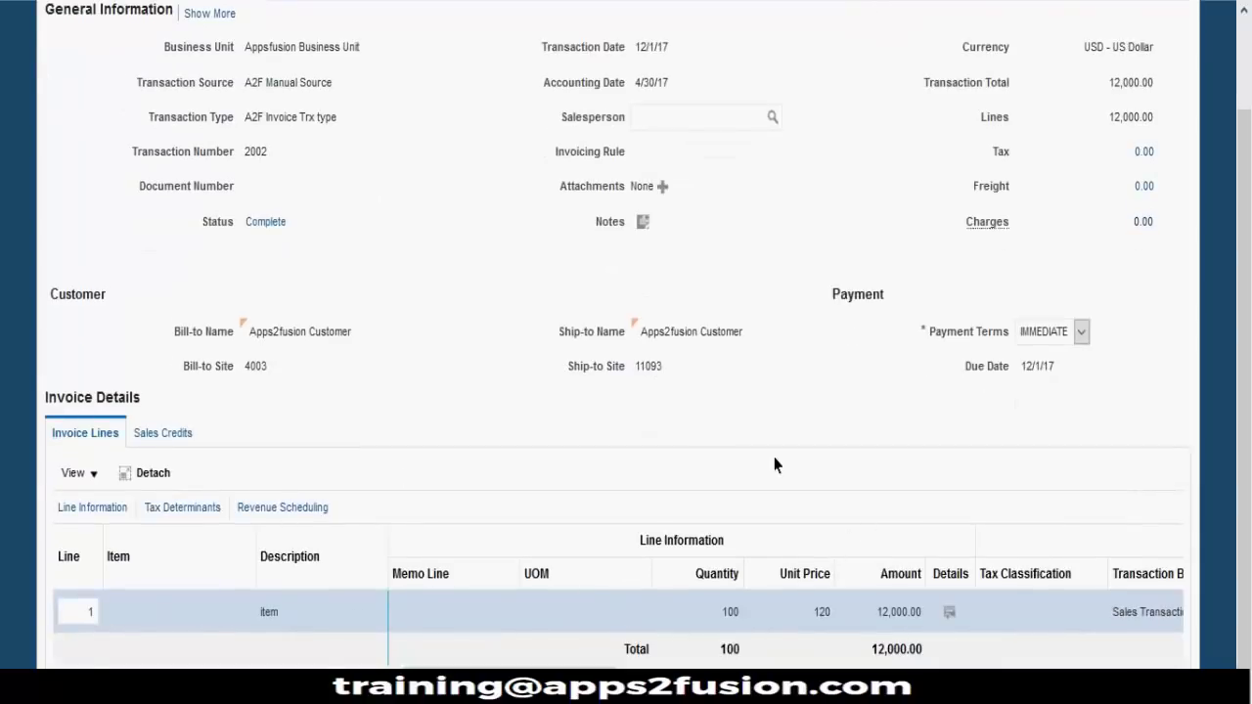
pyautogui.scroll(2, 774, 464)
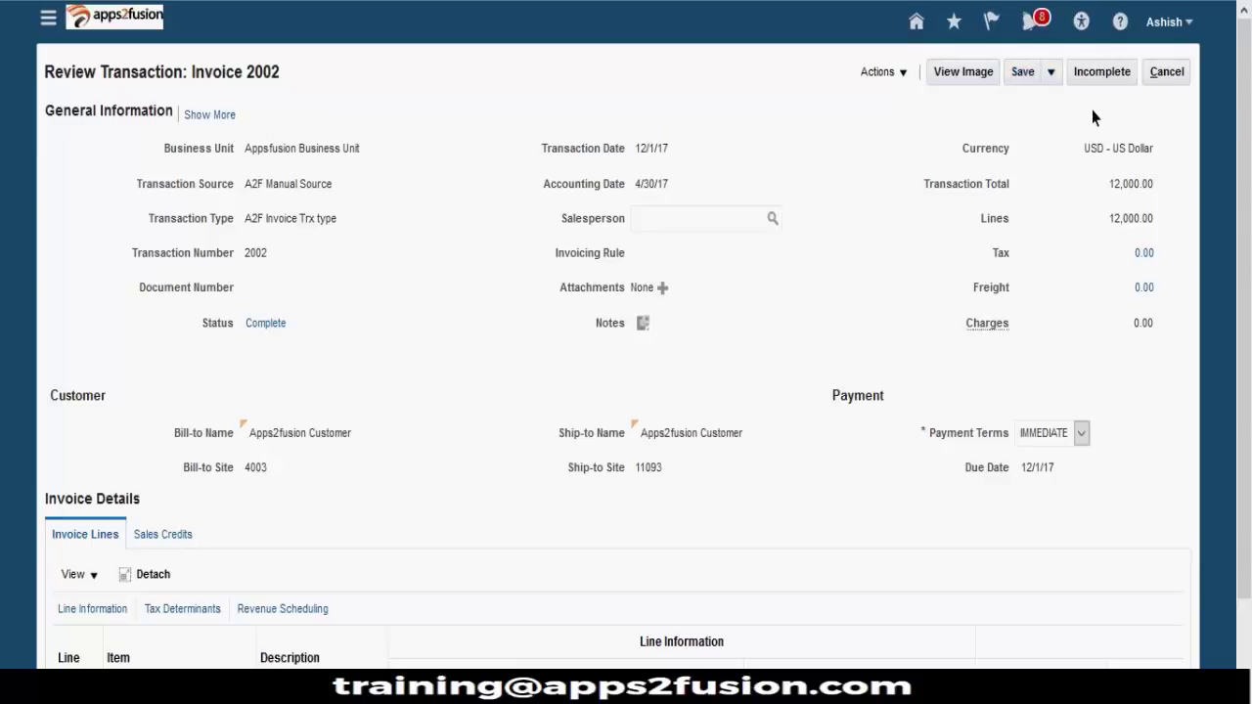
# Step: Return the completed invoice to incomplete status and look over its editable details
pyautogui.click(1100, 72)
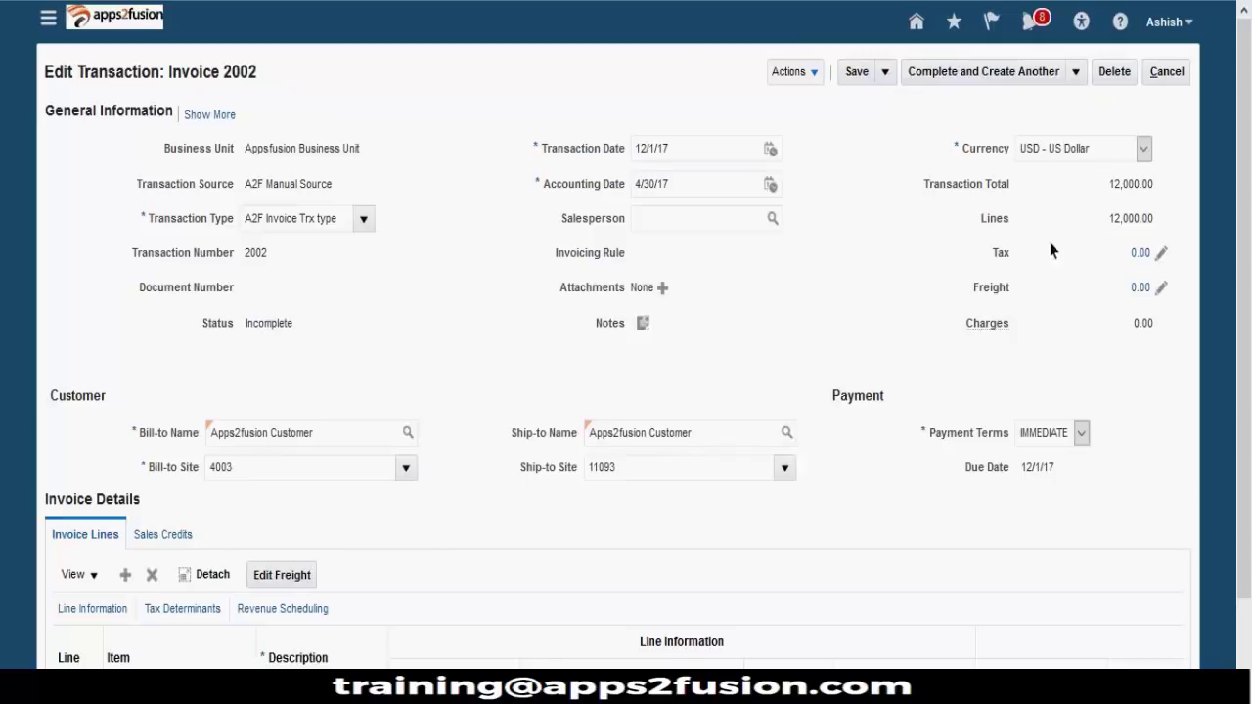
pyautogui.scroll(-2, 567, 498)
pyautogui.press('Tab')
pyautogui.scroll(2, 848, 439)
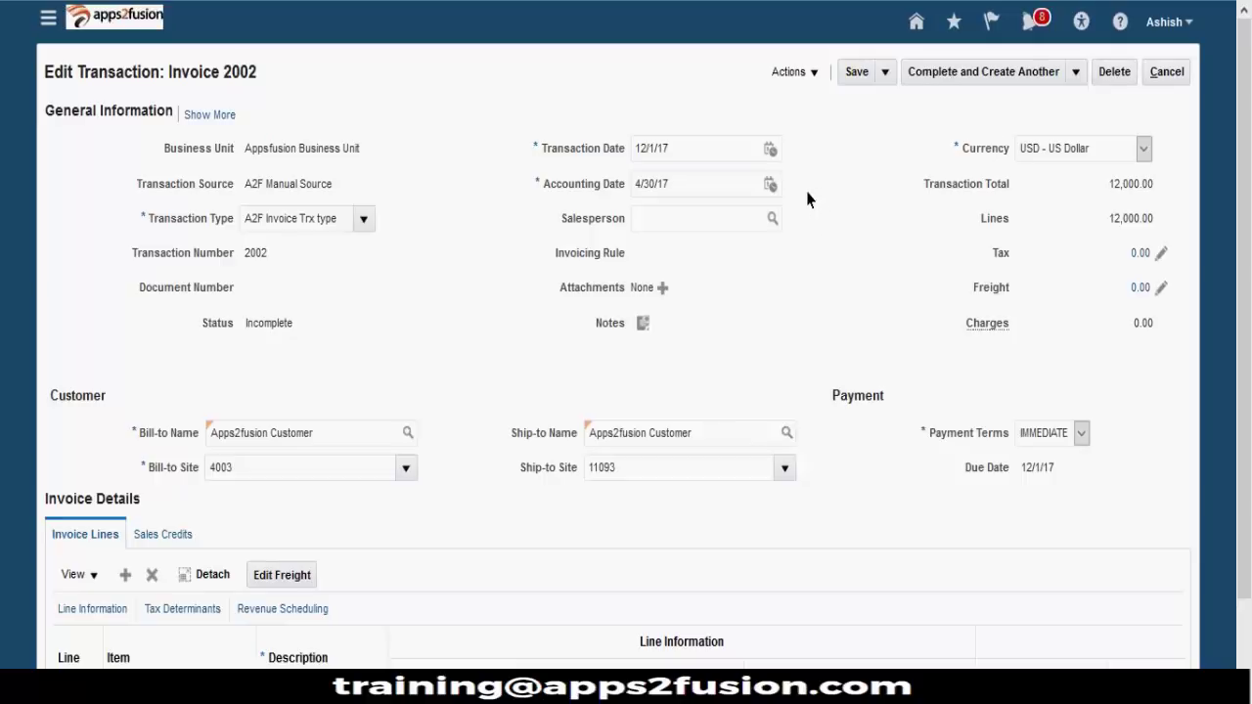
# Step: Save and close the invoice, then reopen it from the Incomplete transactions in the Billing work area
pyautogui.click(885, 87)
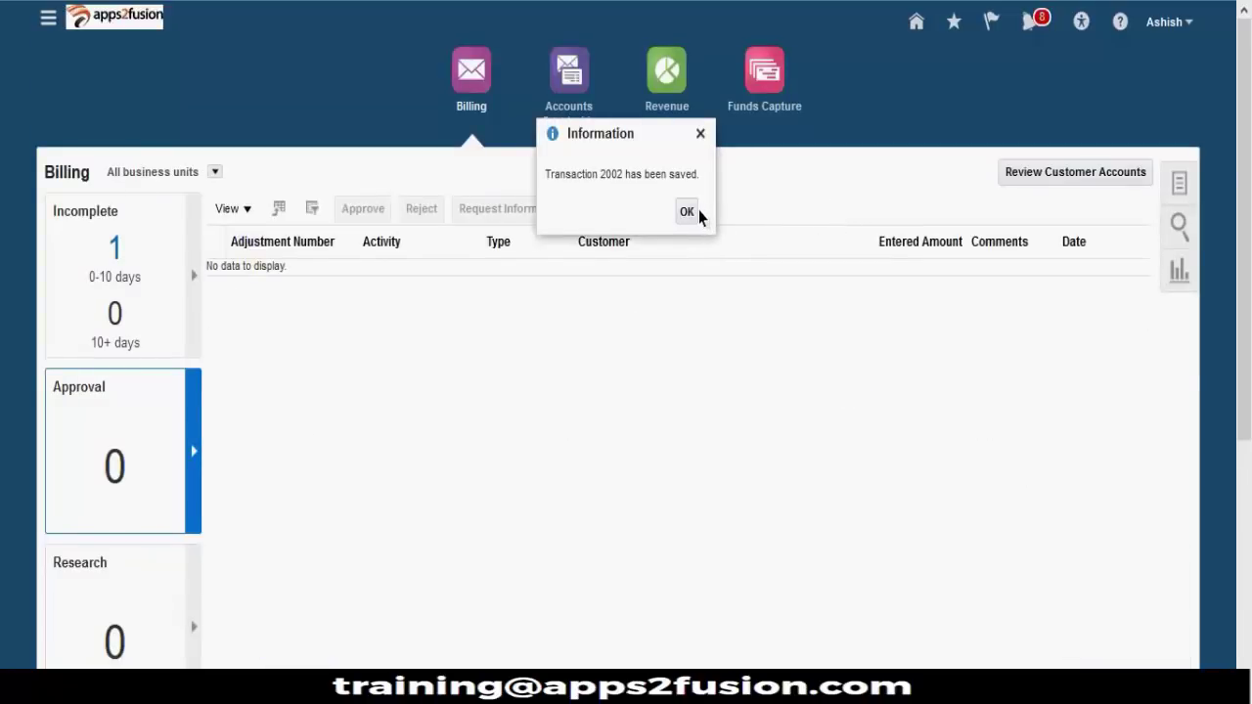
pyautogui.click(688, 211)
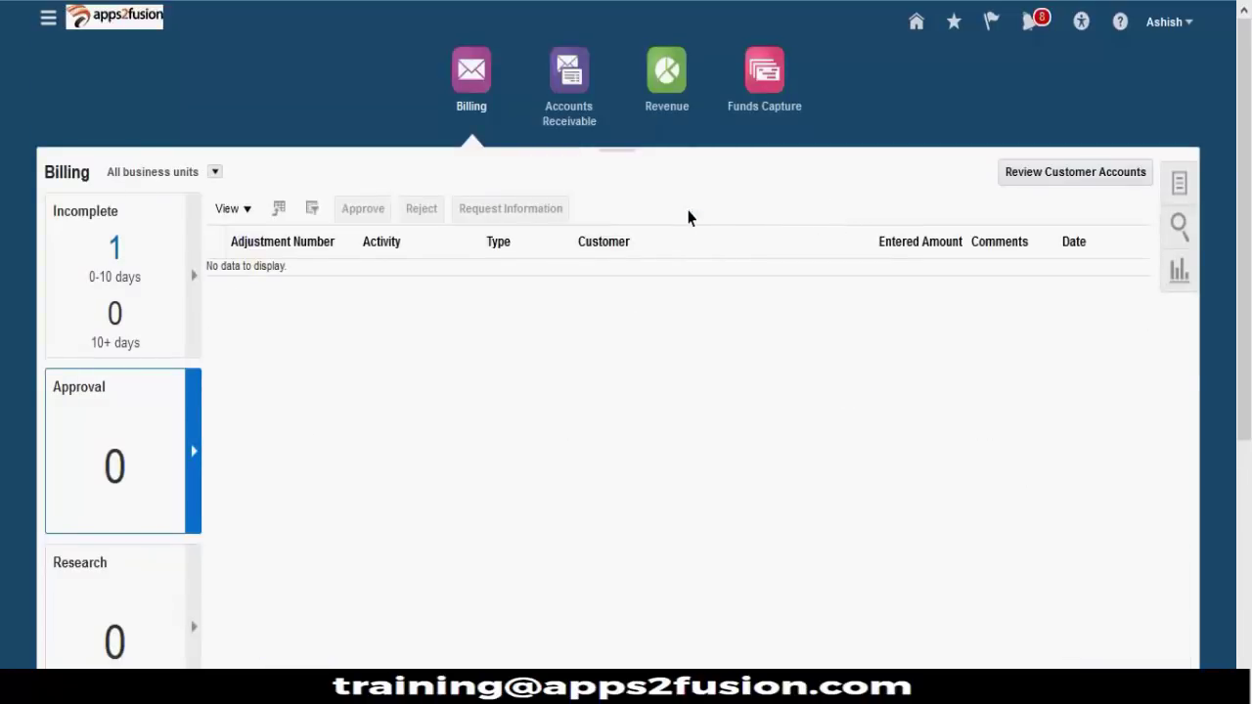
pyautogui.click(156, 254)
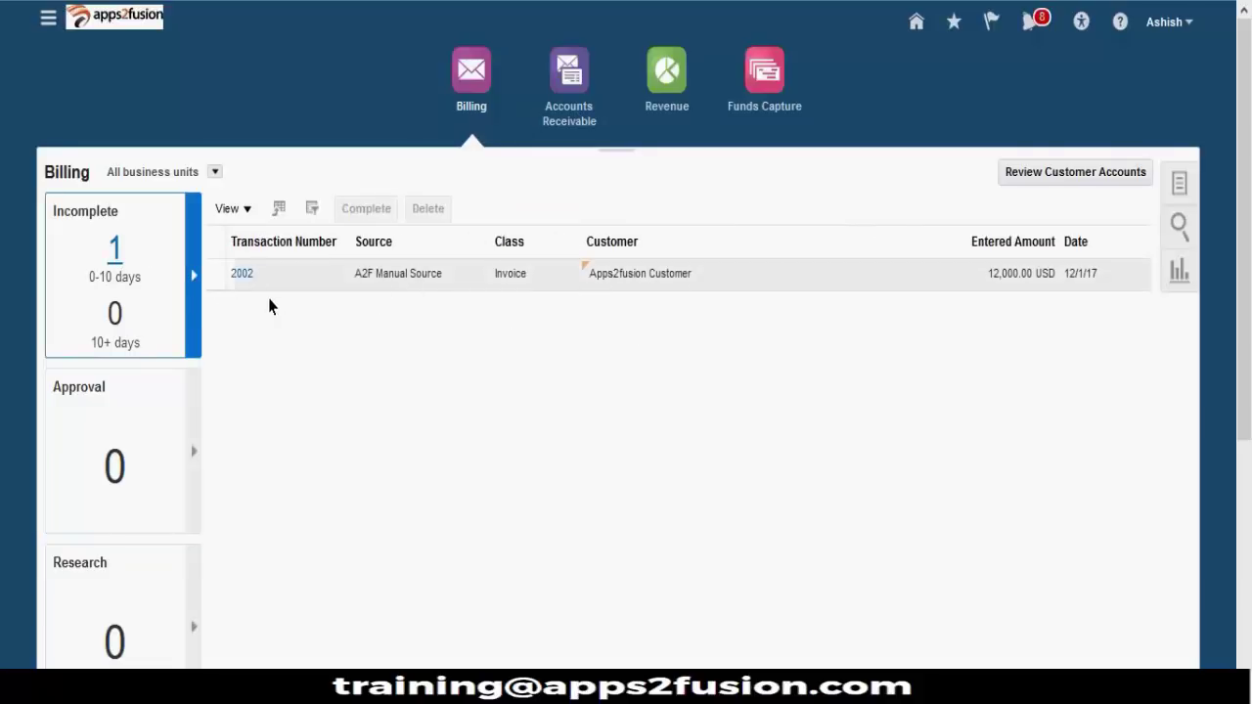
pyautogui.click(245, 273)
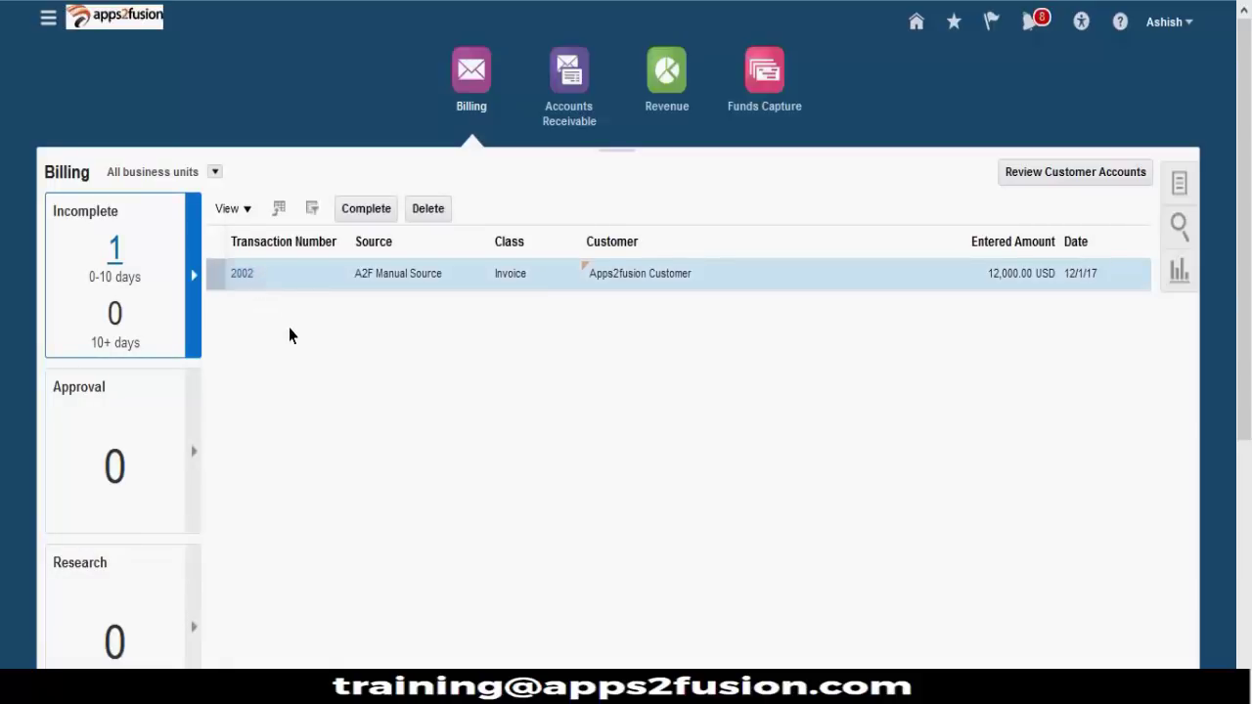
# Step: Check the reopened invoice's details and complete it with Complete and Review
pyautogui.scroll(-2, 920, 285)
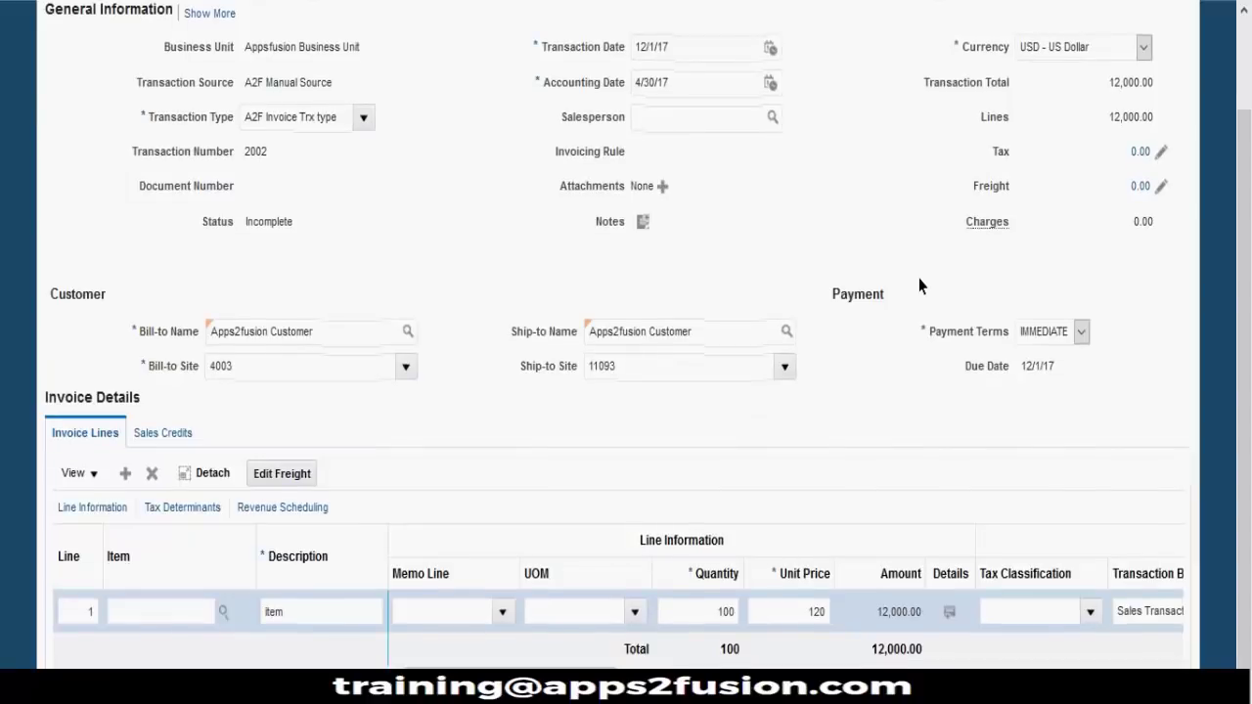
pyautogui.scroll(2, 920, 285)
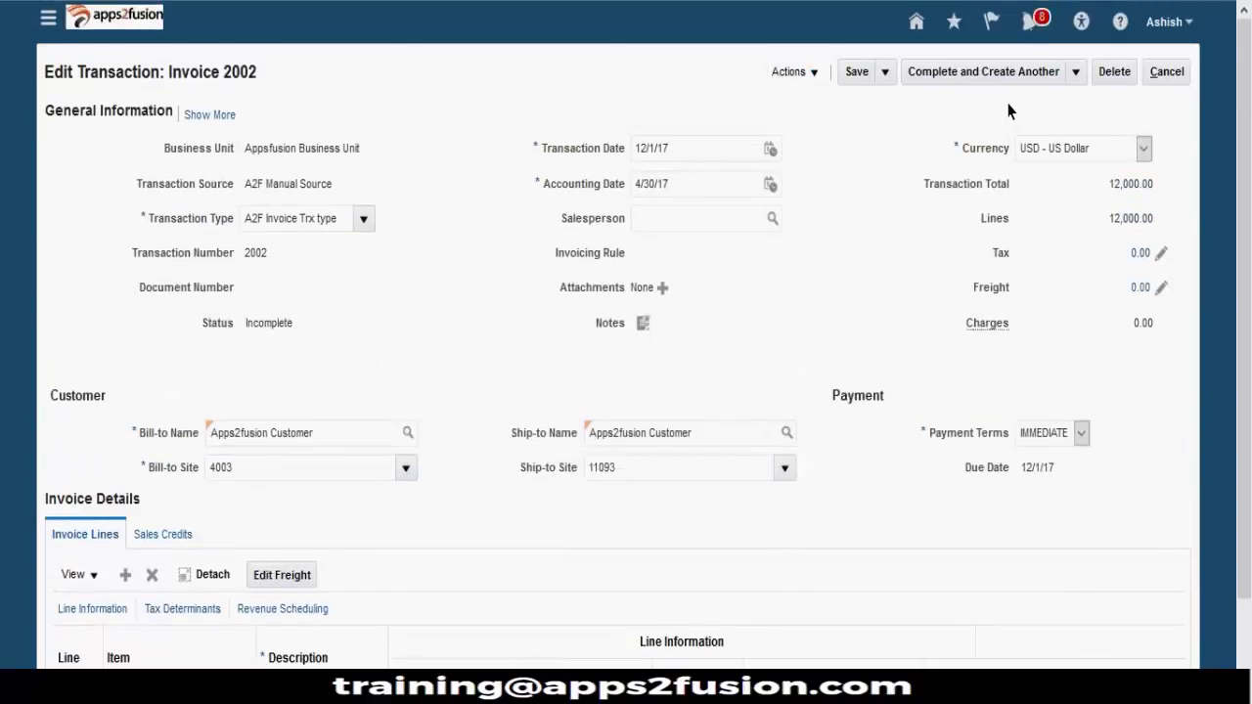
pyautogui.click(1075, 73)
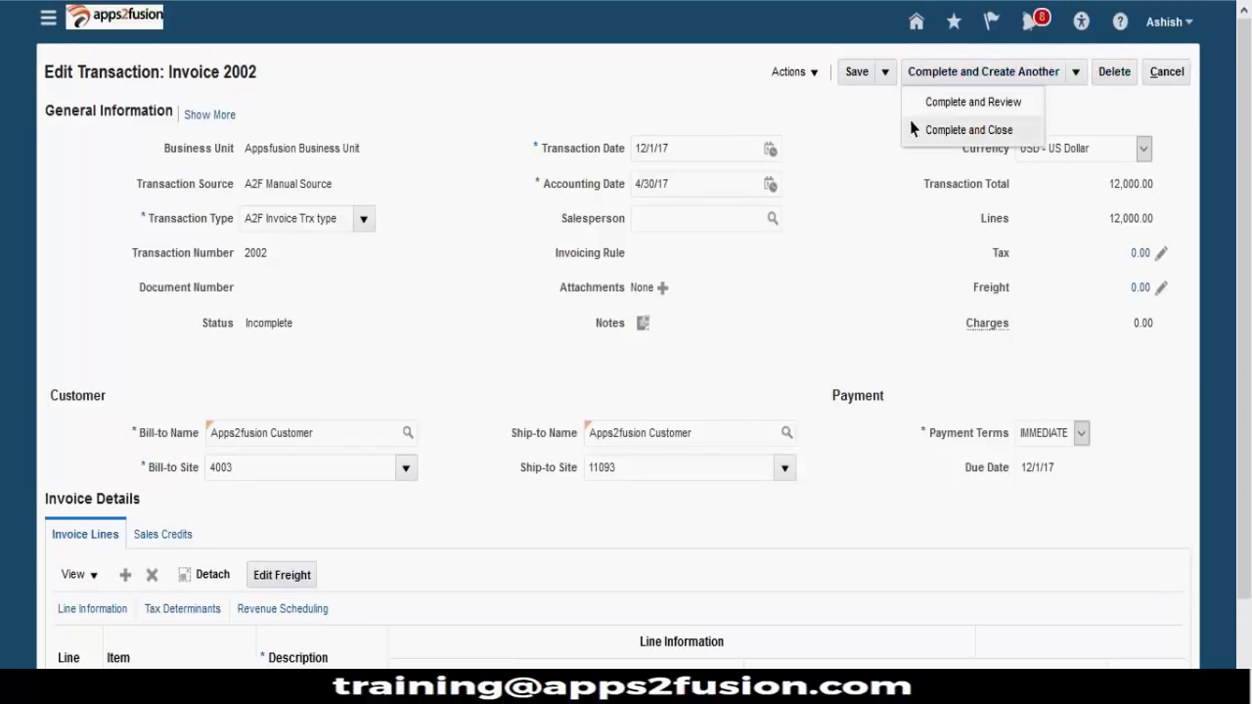
pyautogui.click(974, 101)
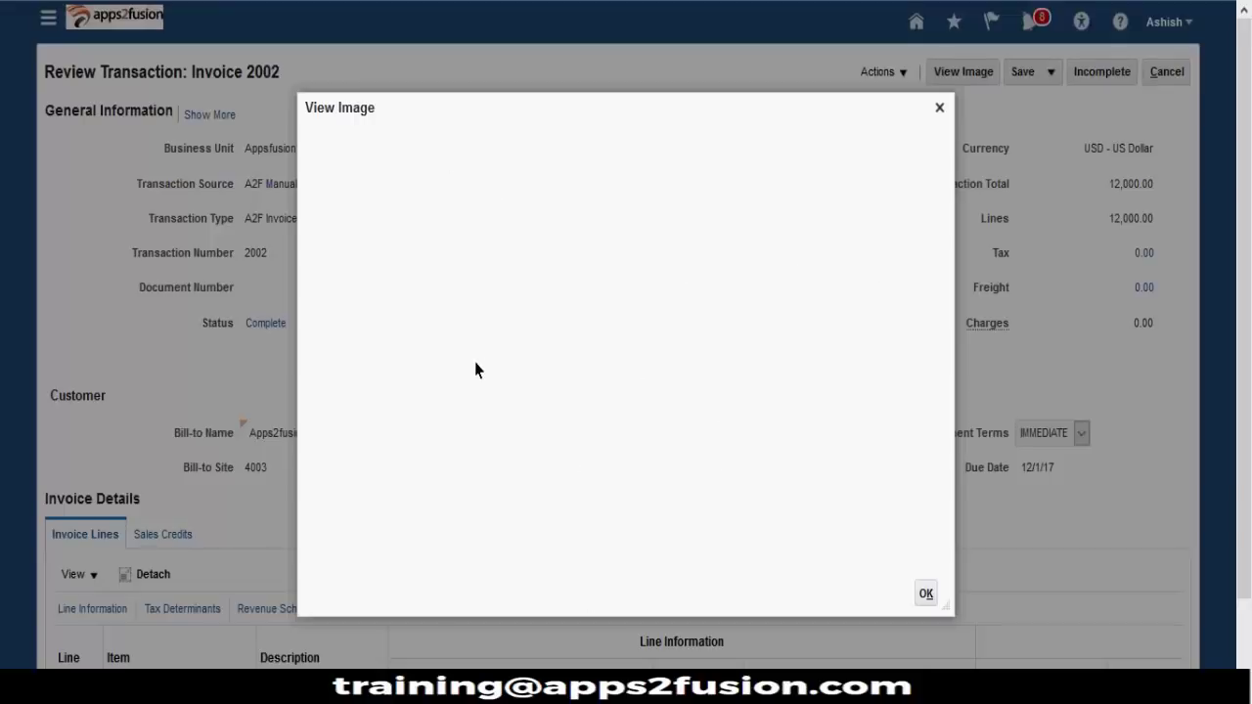
# Step: View the completed invoice's image and examine its remit-to address, bill-to details, line amounts and payment instructions
pyautogui.scroll(-2, 636, 313)
pyautogui.scroll(2, 636, 313)
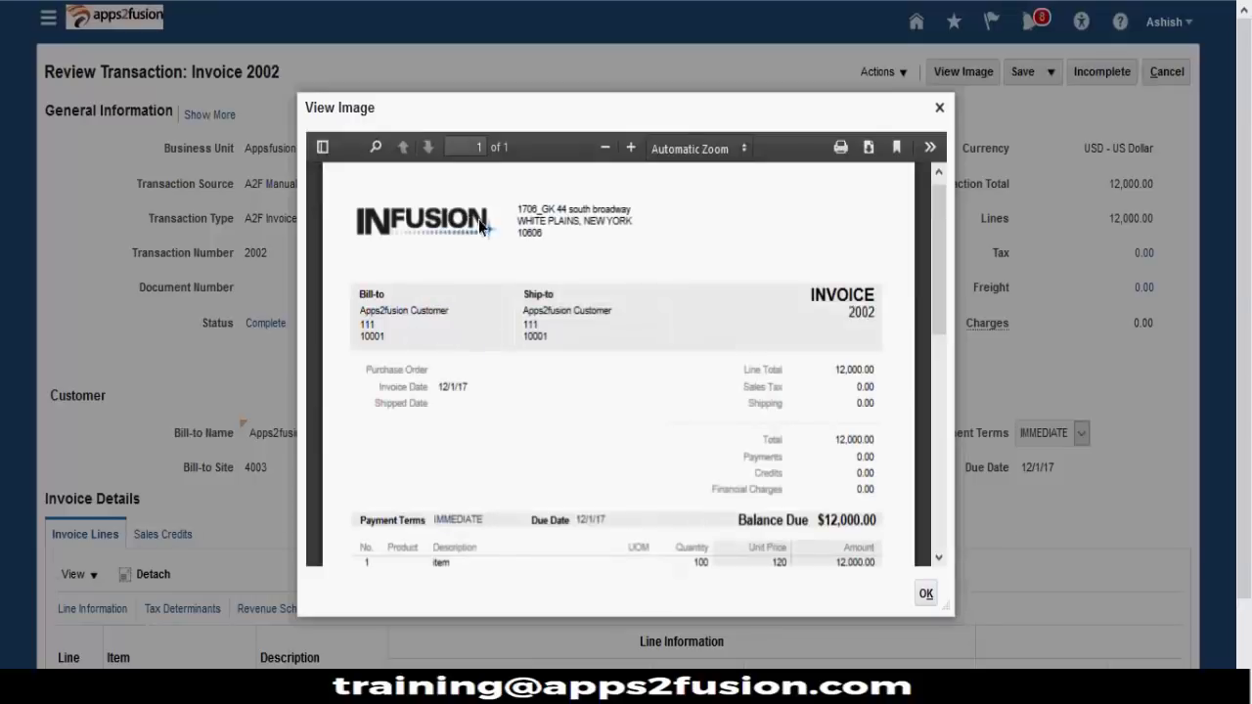
pyautogui.moveTo(511, 212); pyautogui.dragTo(589, 252)
pyautogui.click(602, 250)
pyautogui.moveTo(516, 207); pyautogui.dragTo(588, 245)
pyautogui.click(510, 245)
pyautogui.moveTo(905, 261); pyautogui.dragTo(900, 326)
pyautogui.click(559, 335)
pyautogui.scroll(-3, 939, 304)
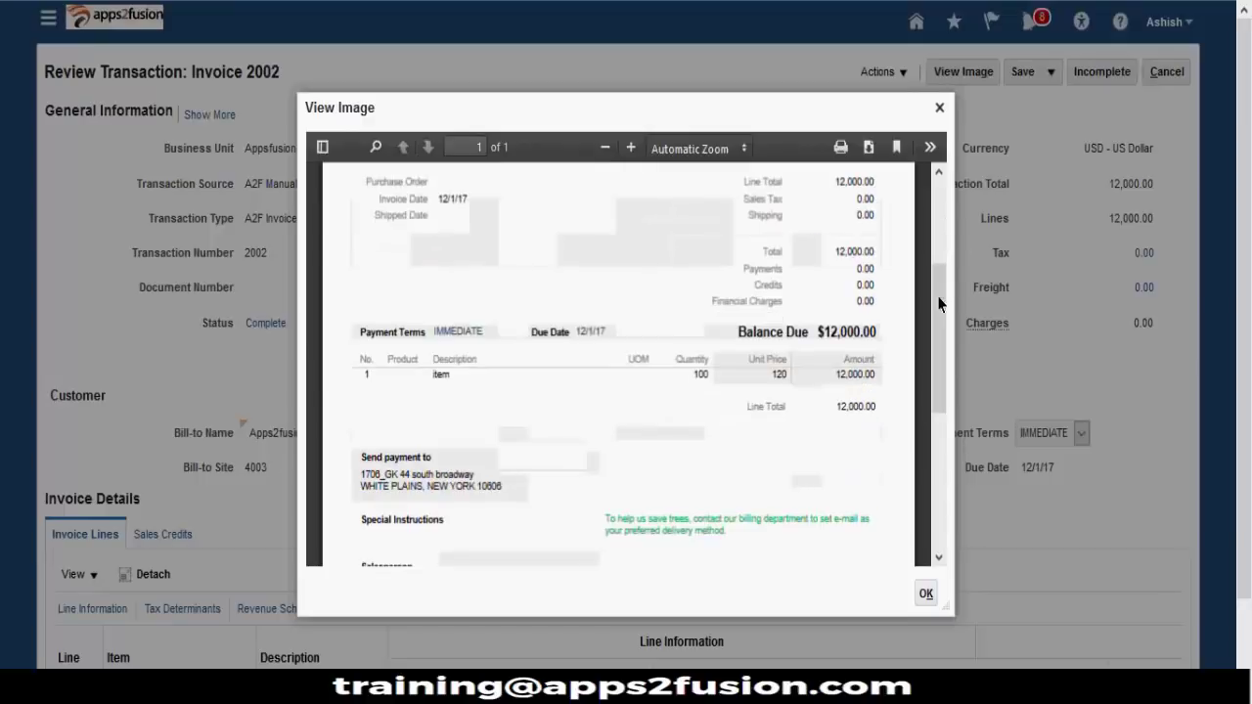
pyautogui.moveTo(493, 396); pyautogui.dragTo(764, 415)
pyautogui.click(623, 400)
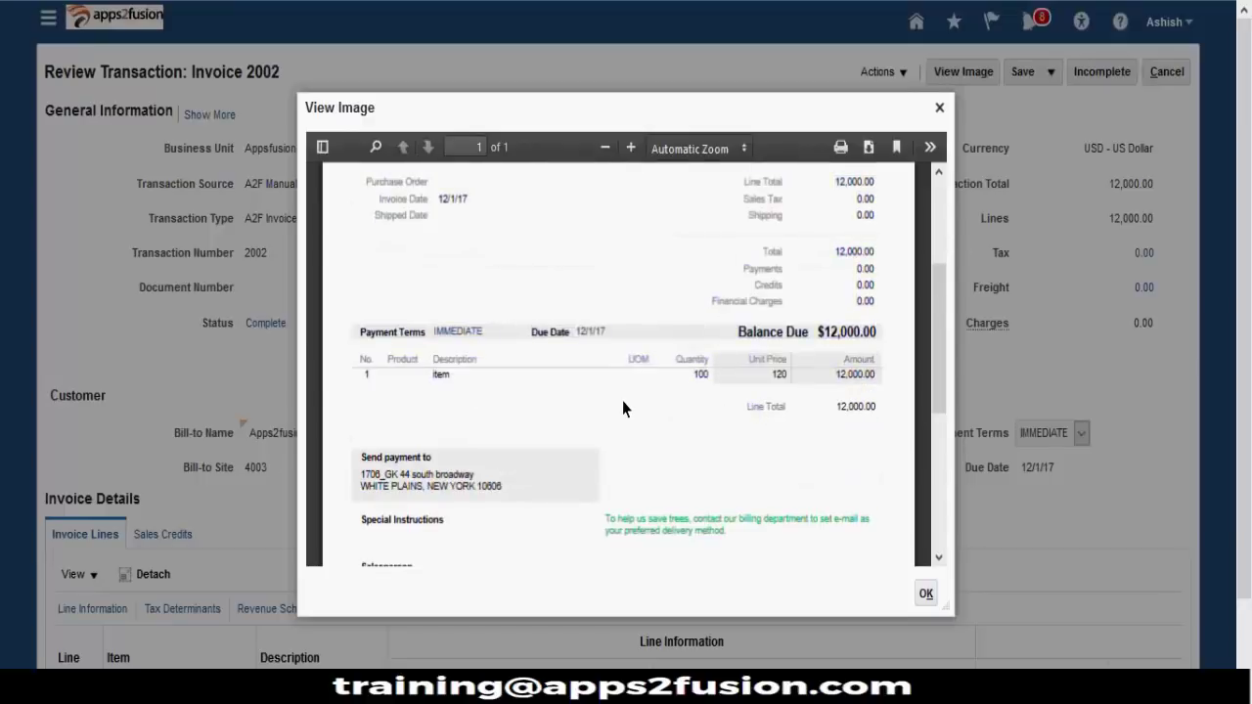
pyautogui.scroll(-1, 944, 316)
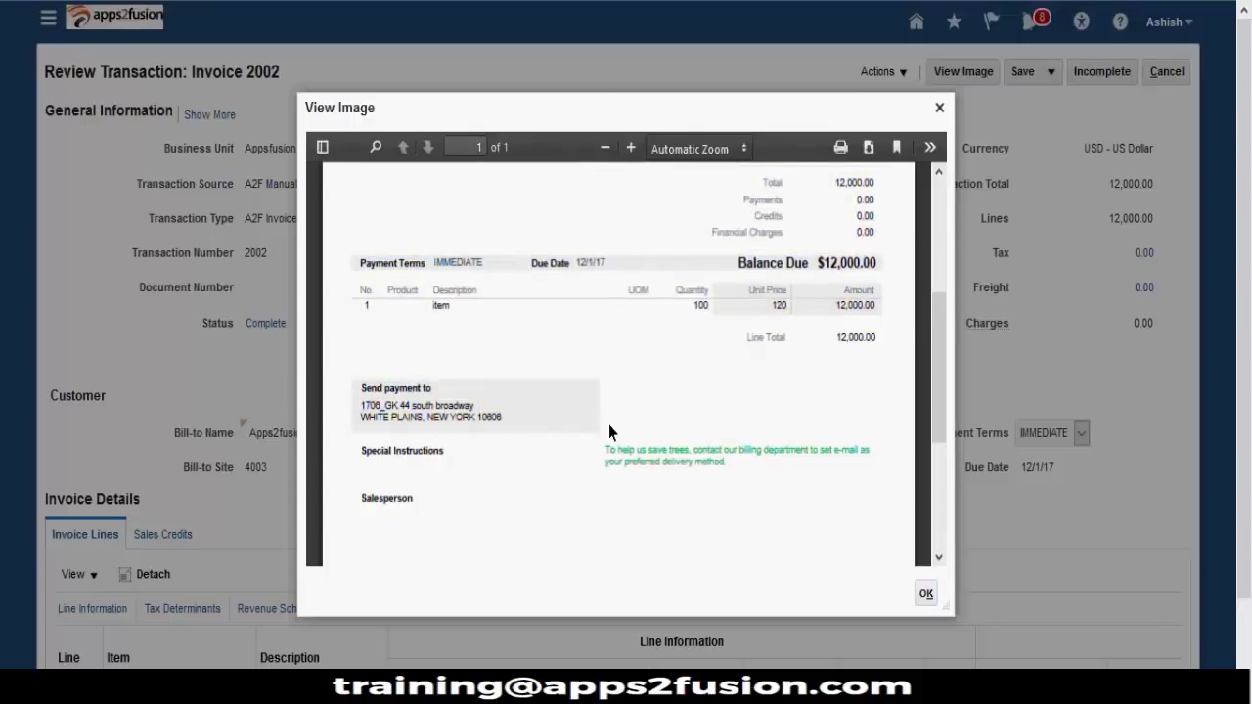
pyautogui.scroll(-3, 927, 349)
pyautogui.scroll(5, 927, 350)
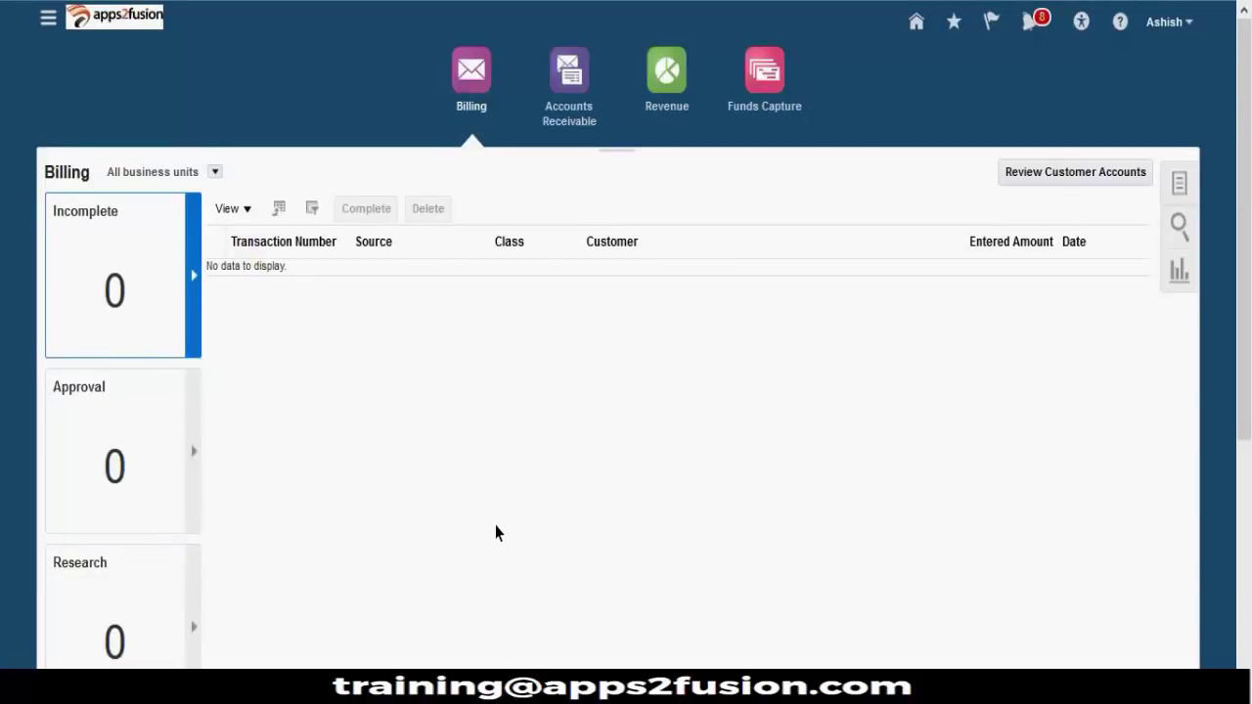
# Step: Switch to the Accounts Receivable work area and review its receipt batches, lockbox exceptions, unapplied receipts and unapplied credits
pyautogui.click(571, 117)
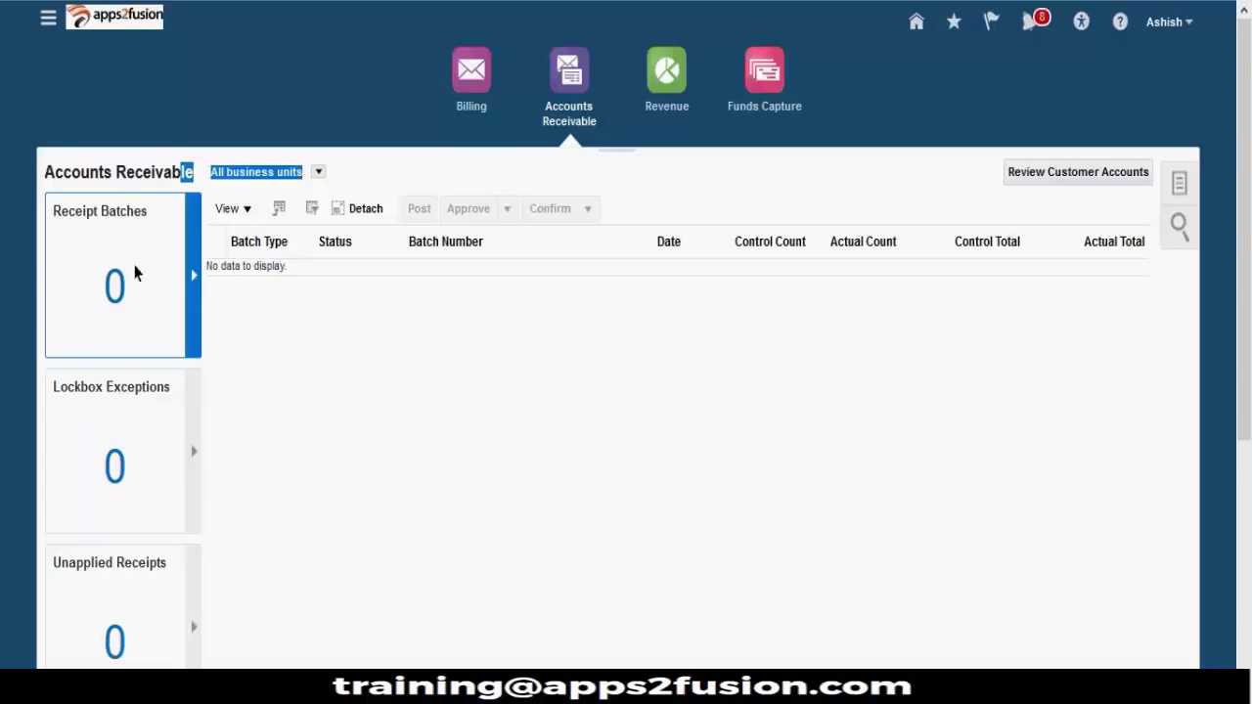
pyautogui.scroll(-3, 268, 404)
pyautogui.scroll(-1, 273, 400)
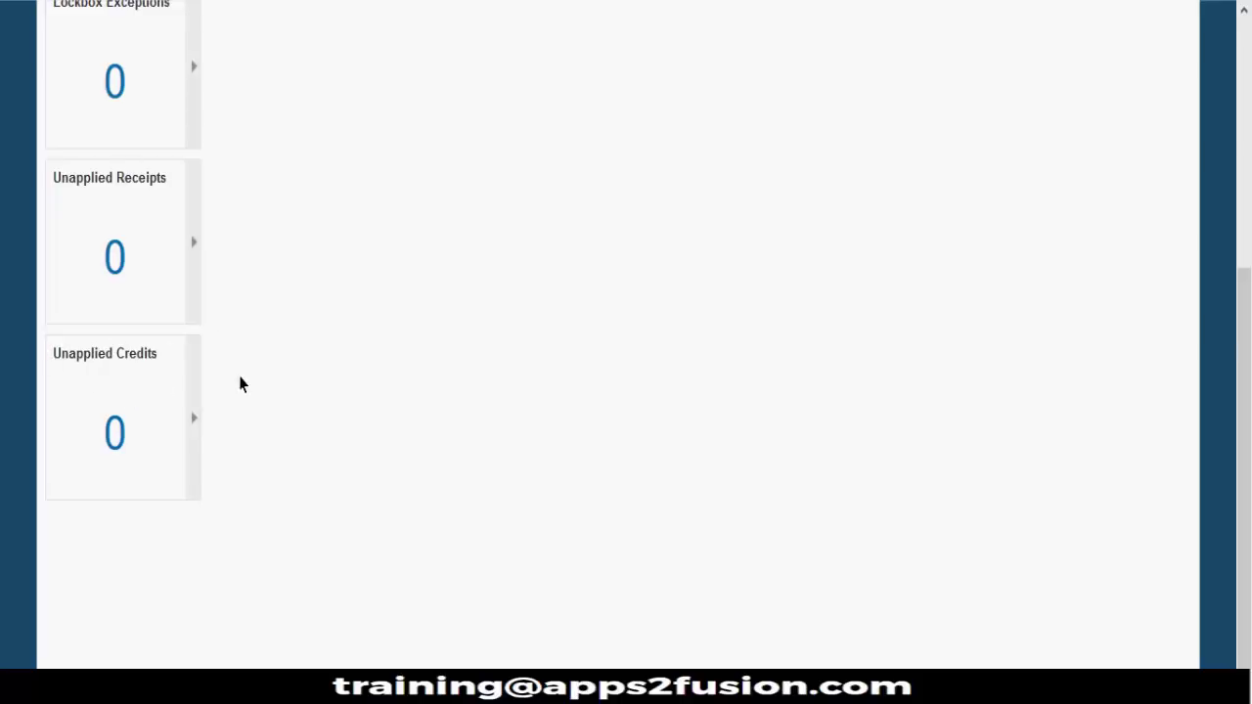
pyautogui.moveTo(68, 180); pyautogui.dragTo(72, 186)
pyautogui.scroll(4, 825, 402)
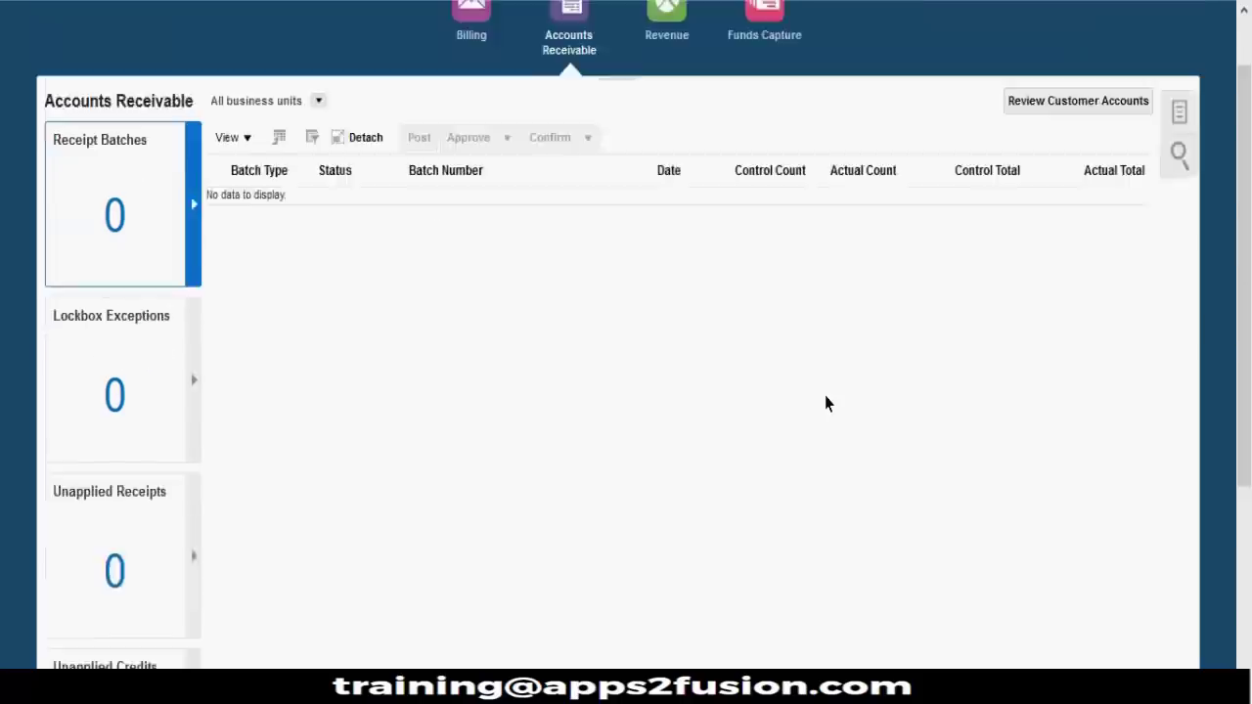
# Step: Start a new standard receipt for Appsfusion Business Unit and set its receipt method to Apps2fusion Receipt Method
pyautogui.click(1182, 182)
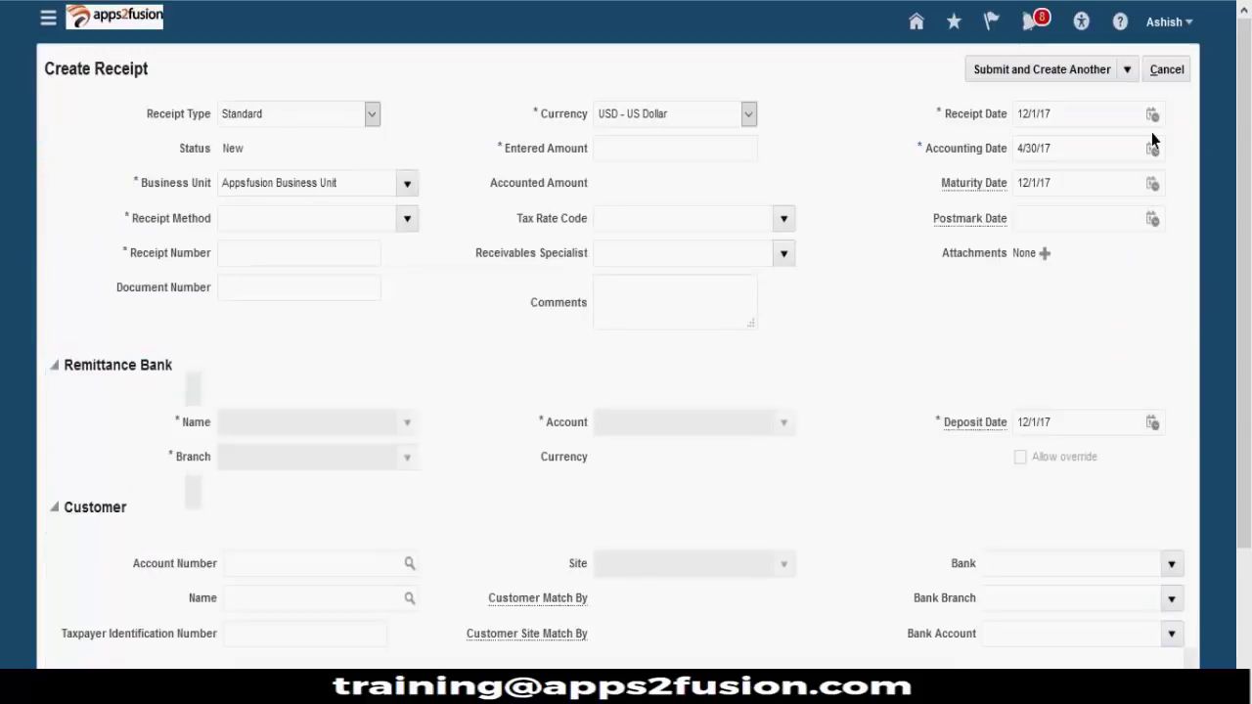
pyautogui.click(406, 220)
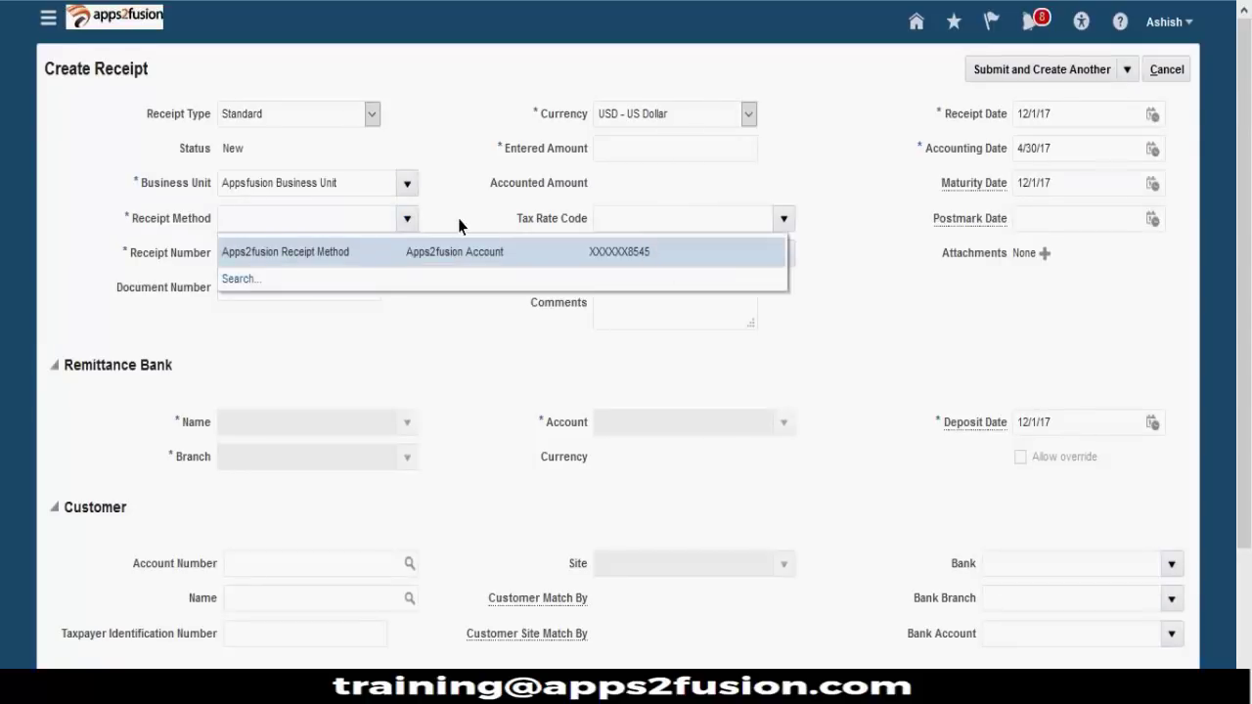
pyautogui.click(366, 257)
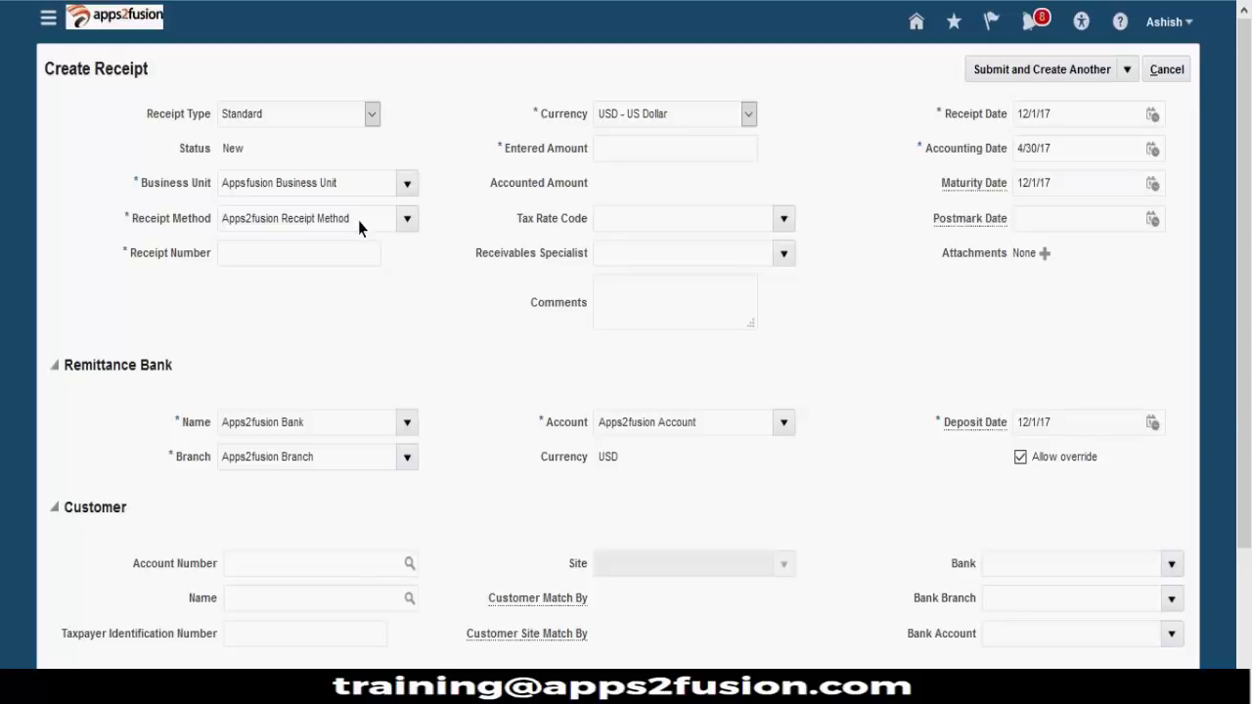
pyautogui.moveTo(352, 189); pyautogui.dragTo(92, 190)
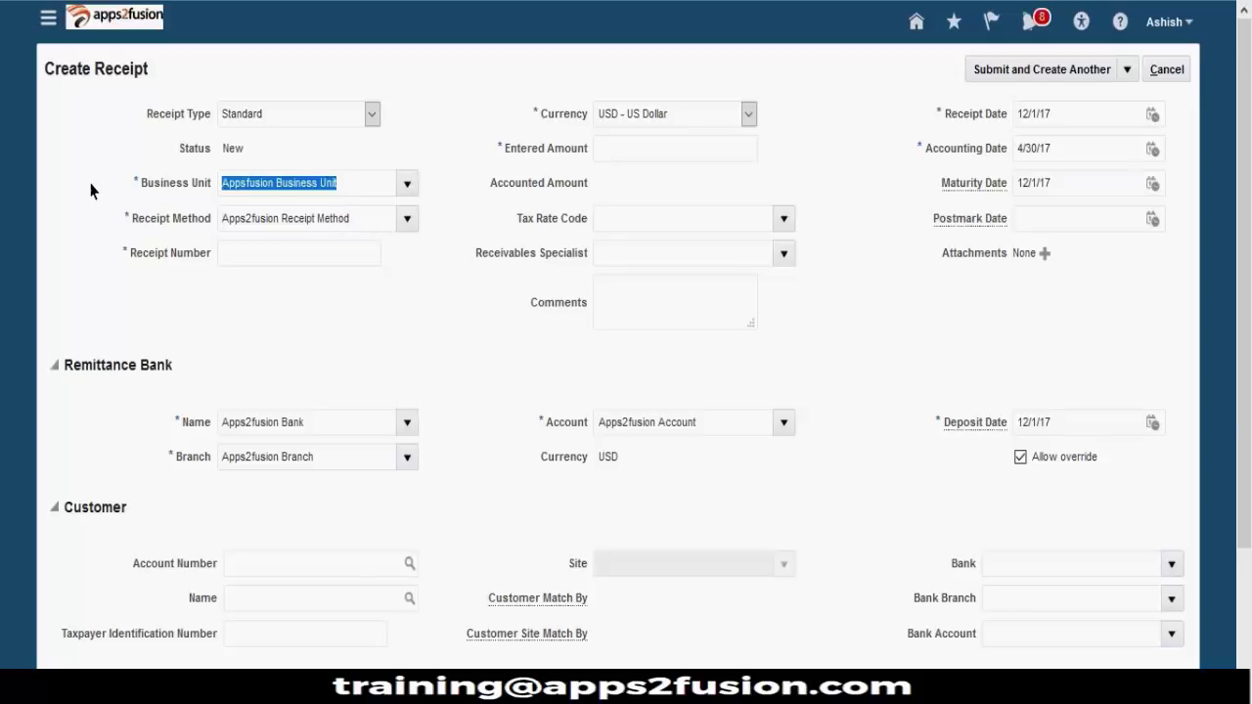
pyautogui.click(333, 176)
pyautogui.moveTo(337, 183); pyautogui.dragTo(140, 179)
pyautogui.click(356, 172)
pyautogui.moveTo(355, 172); pyautogui.dragTo(172, 184)
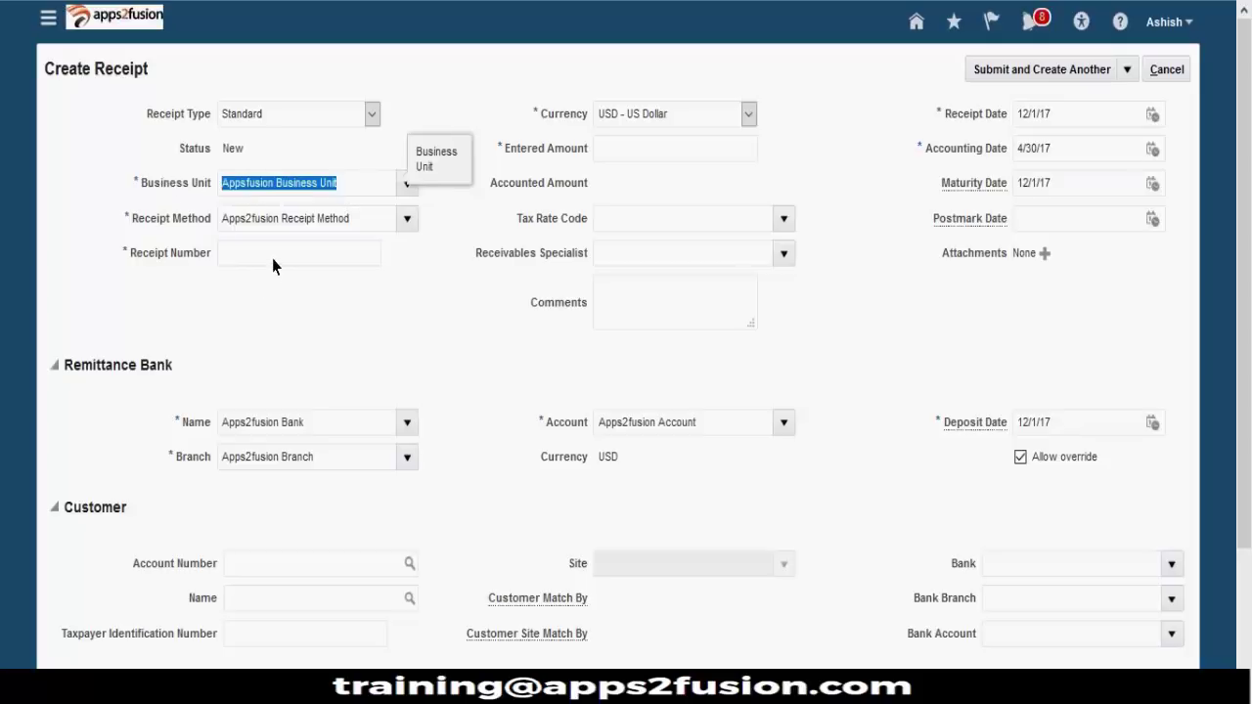
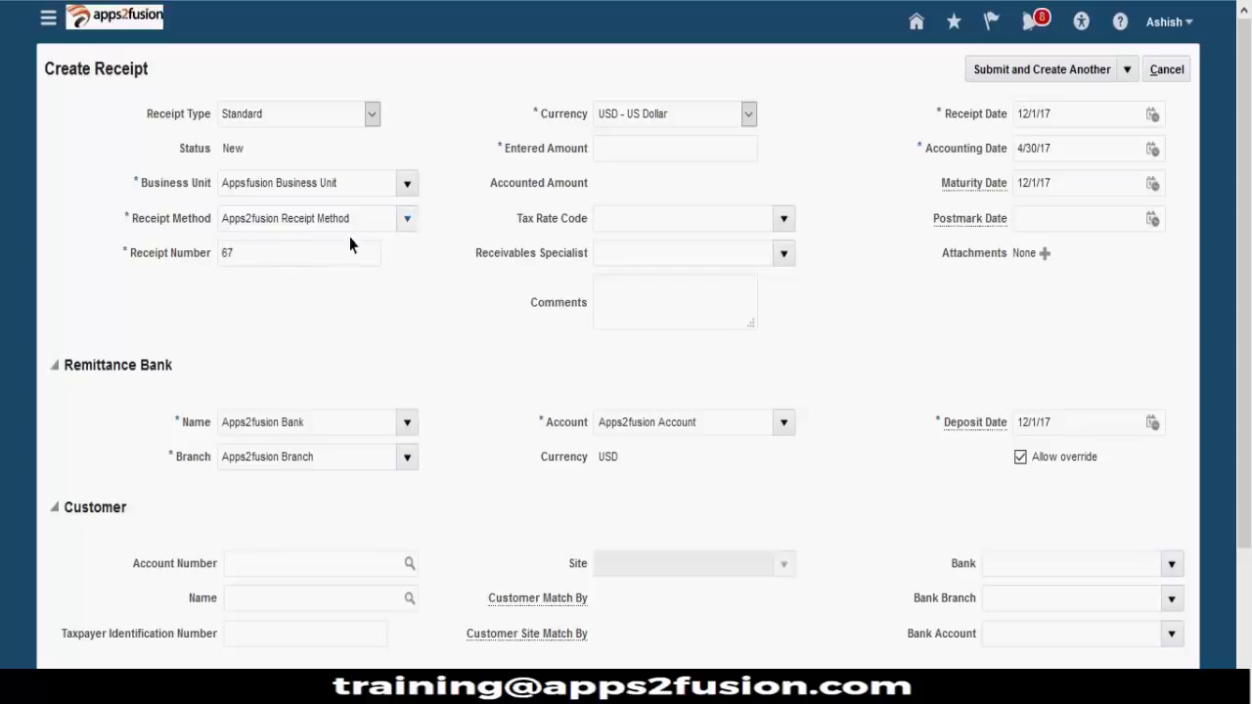
# Step: Set the receipt number to 67 and the entered amount to 1000 USD
pyautogui.click(648, 146)
pyautogui.write('1')
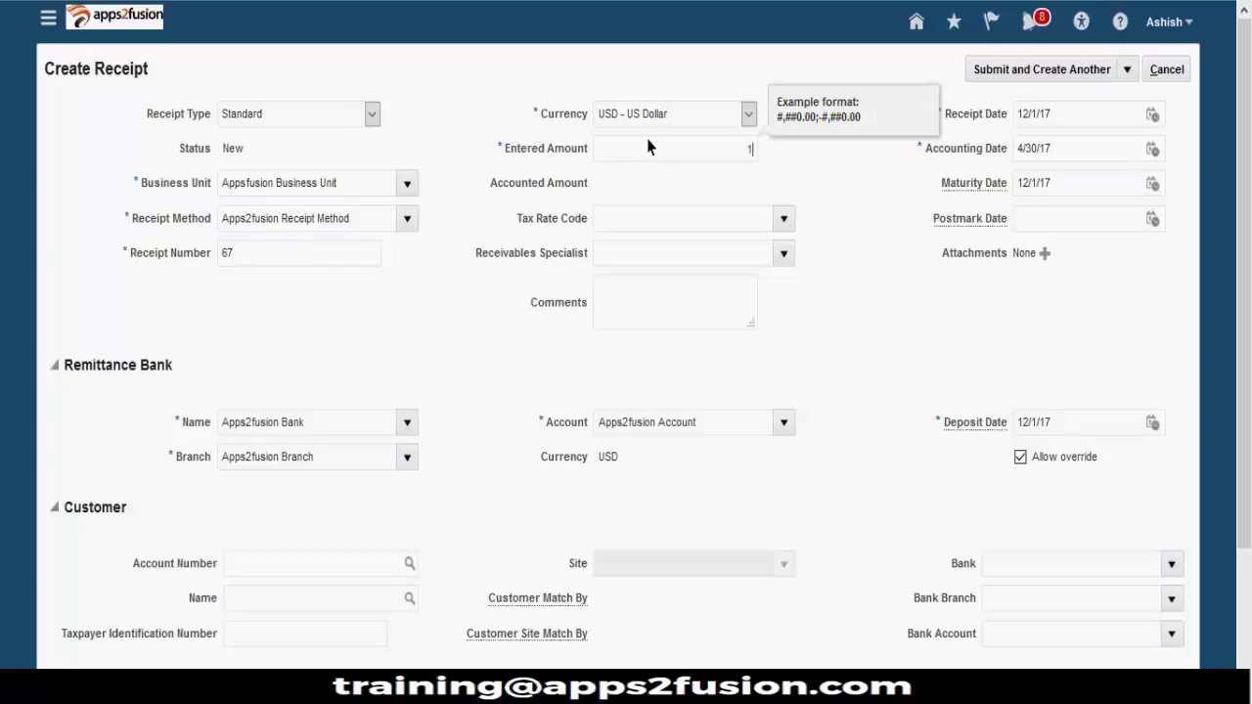
pyautogui.write('000')
pyautogui.click(665, 188)
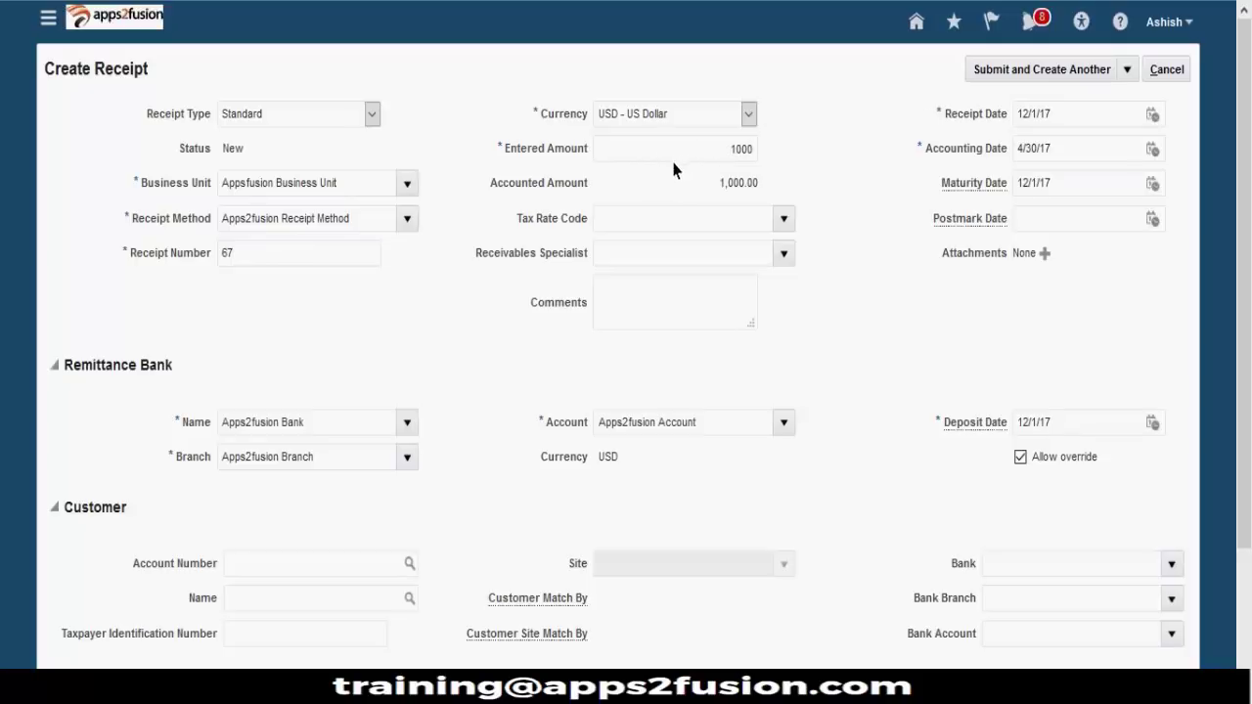
pyautogui.doubleClick(707, 155)
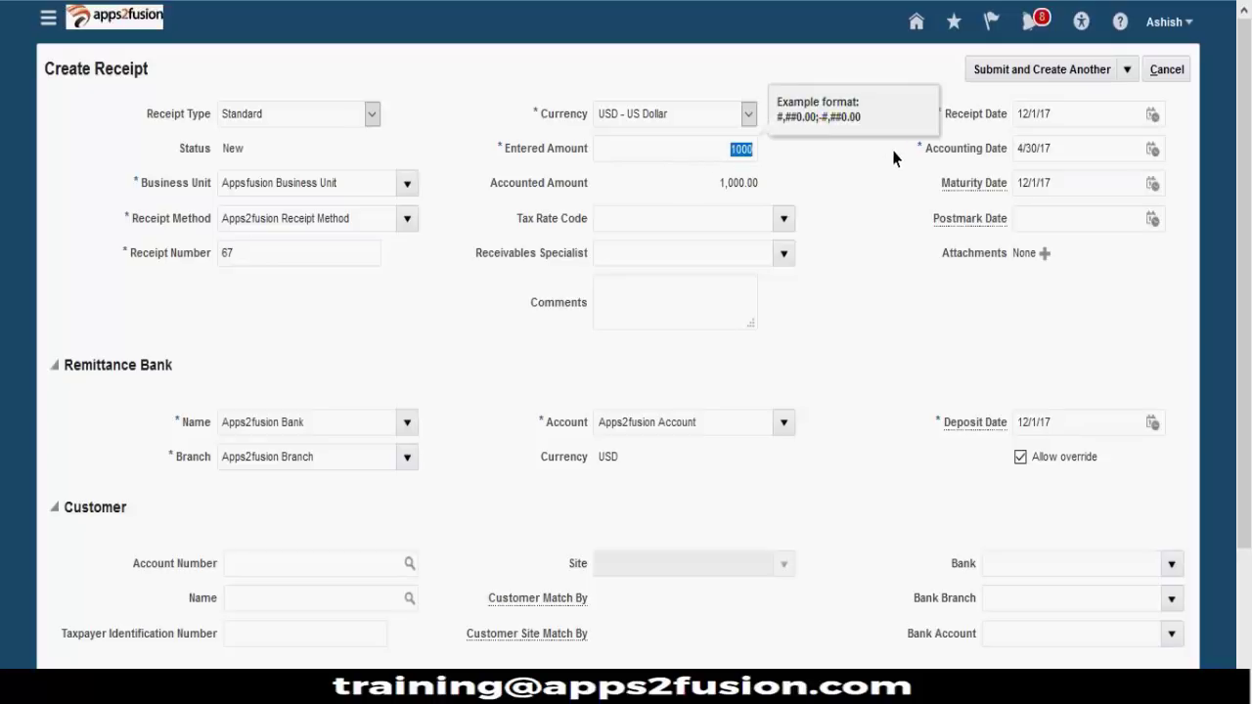
pyautogui.click(318, 388)
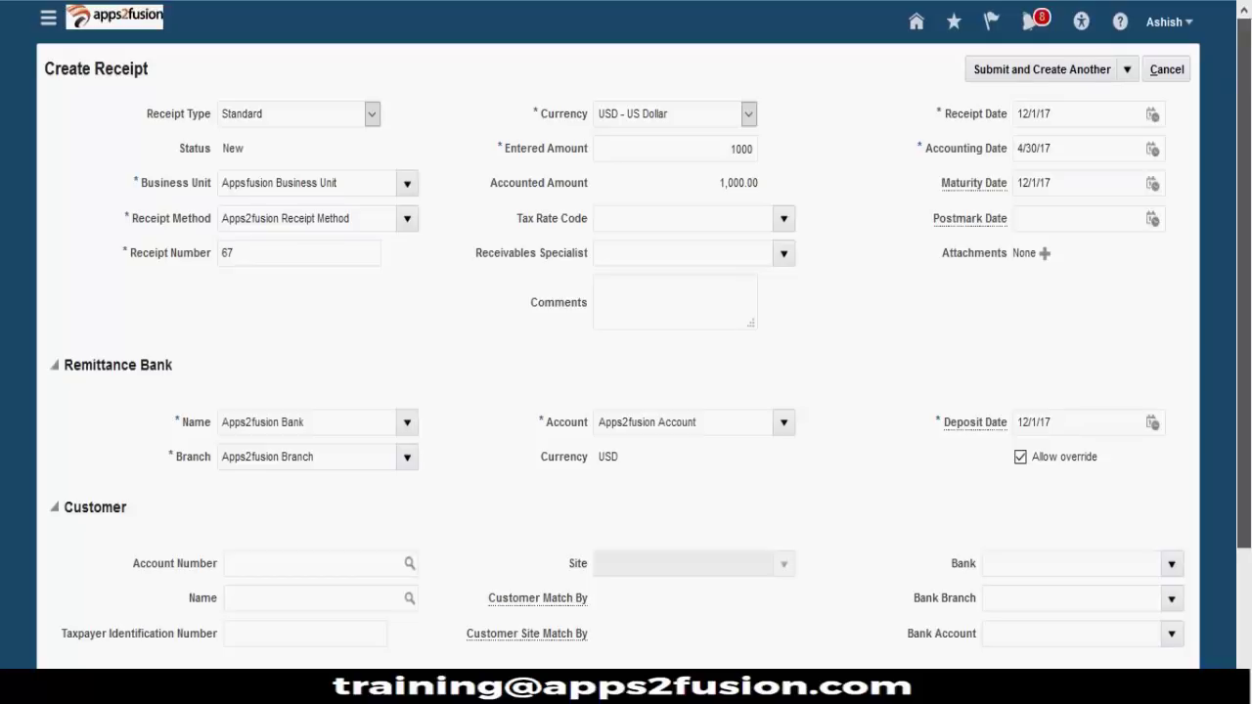
# Step: Search customer accounts for "apps" and assign Apps2fusion Customer with its primary site to the receipt
pyautogui.scroll(-3, 613, 316)
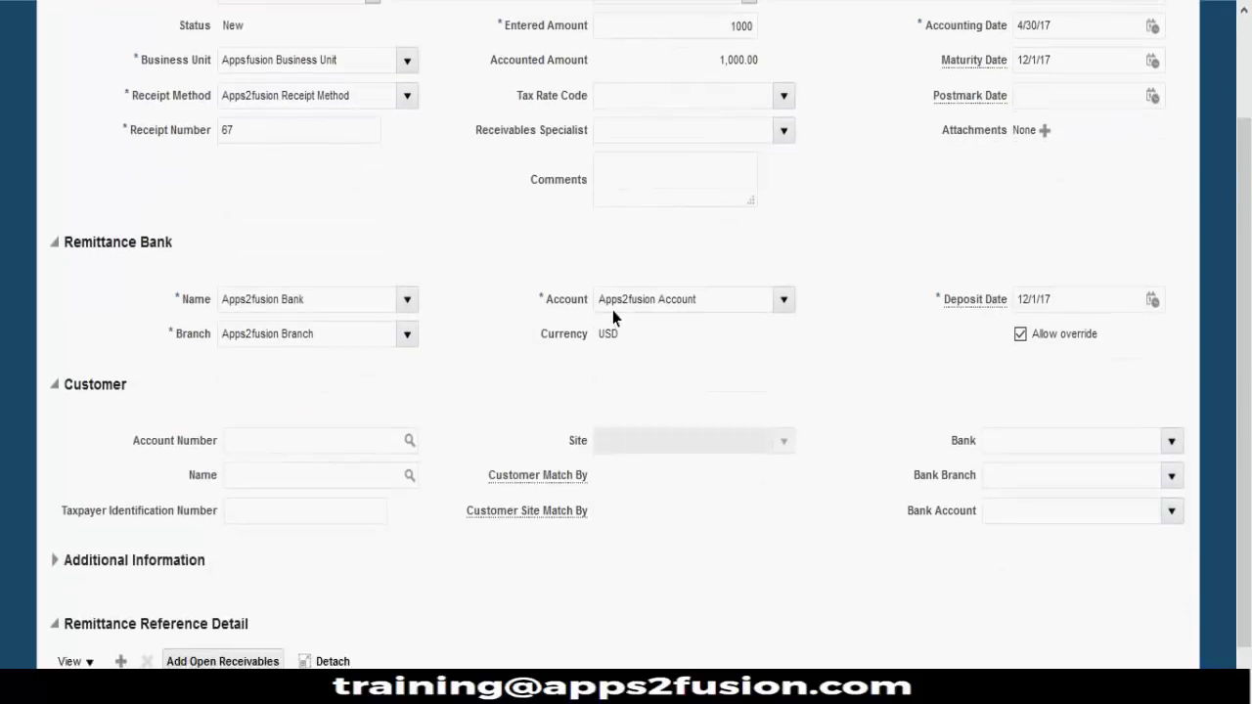
pyautogui.click(401, 441)
pyautogui.scroll(3, 405, 434)
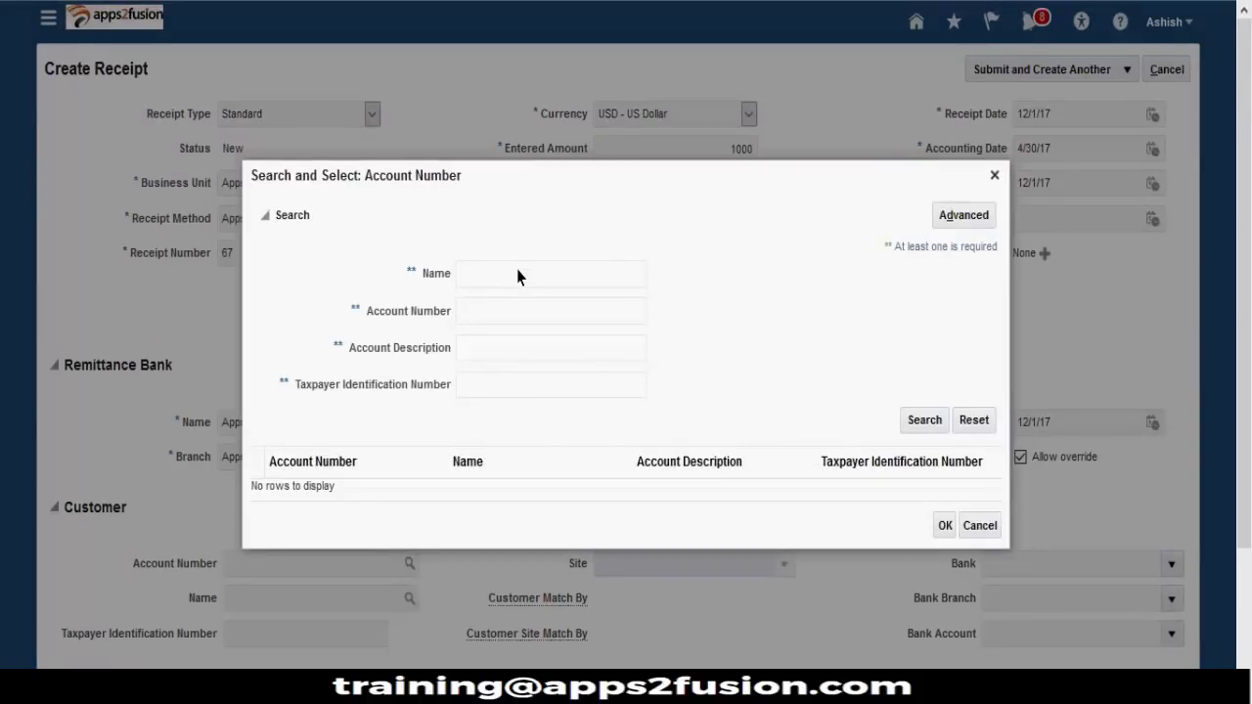
pyautogui.write('apps')
pyautogui.press('Return')
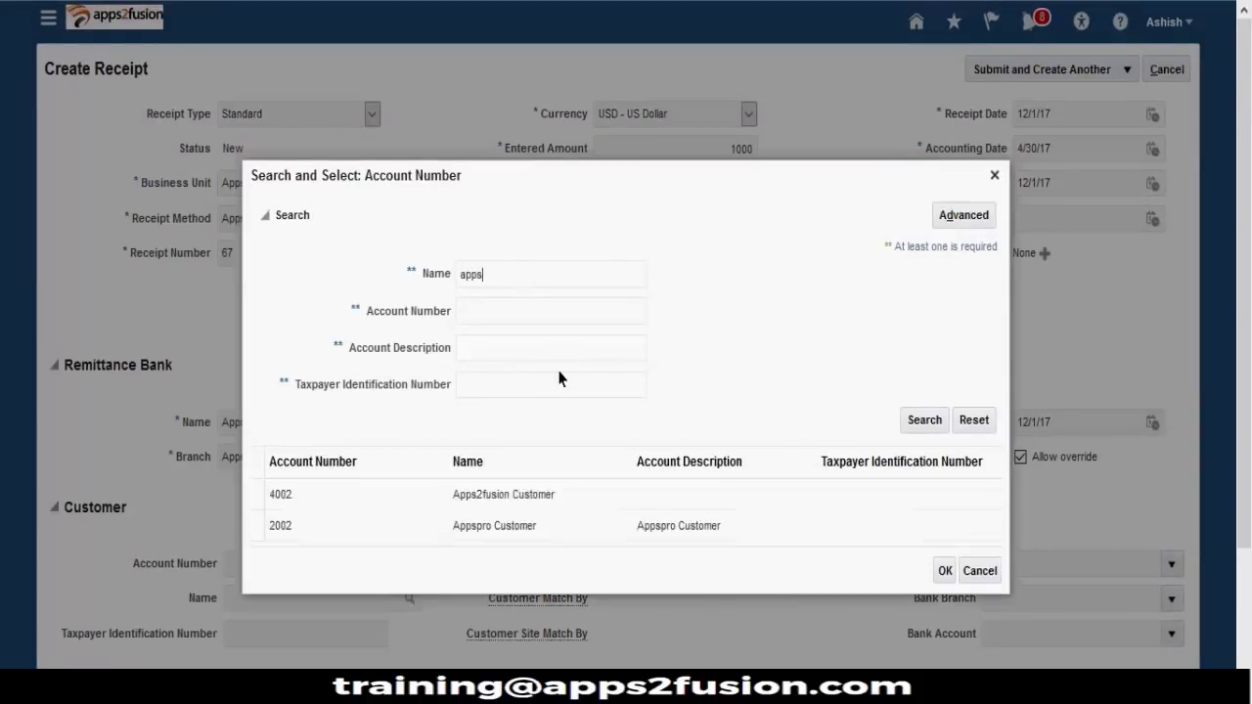
pyautogui.click(499, 486)
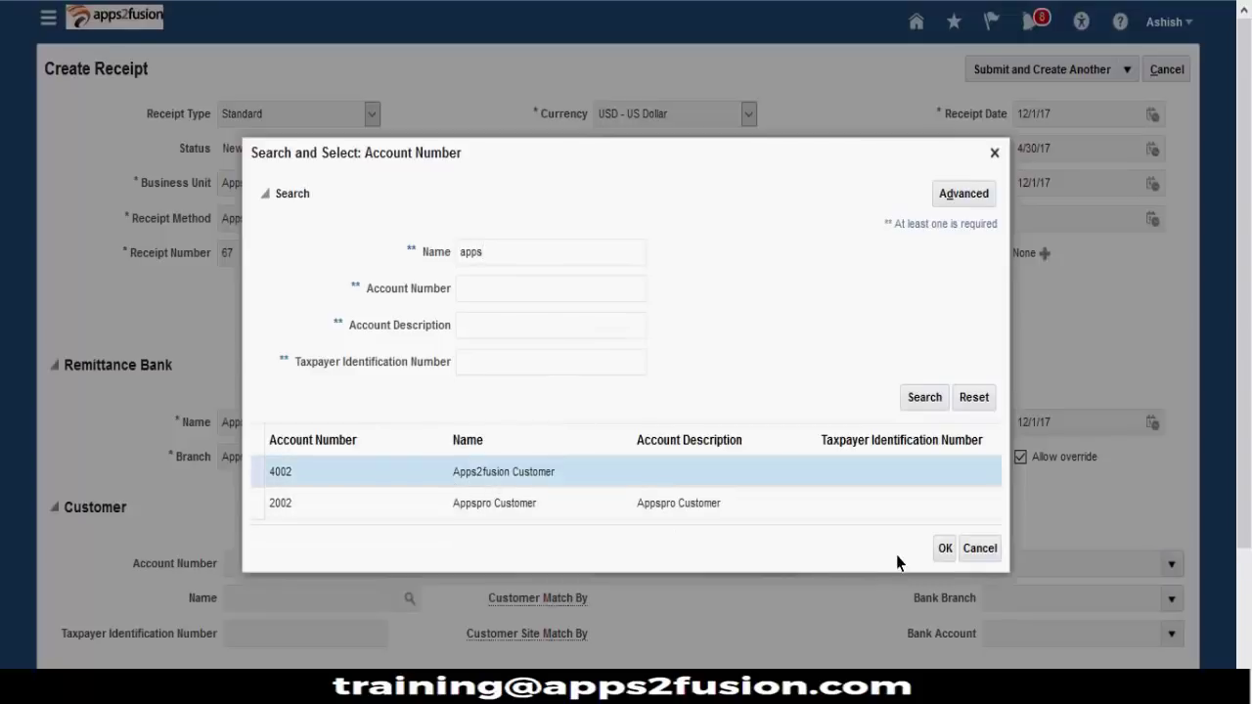
pyautogui.click(945, 547)
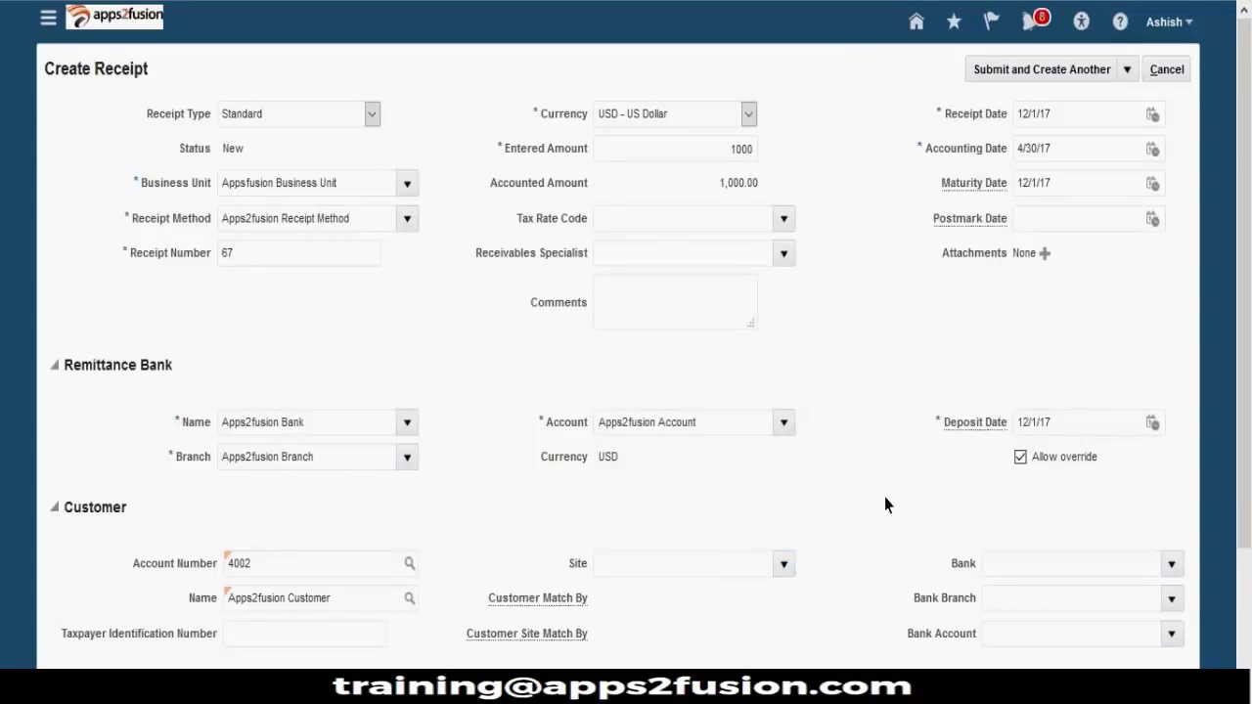
pyautogui.click(782, 572)
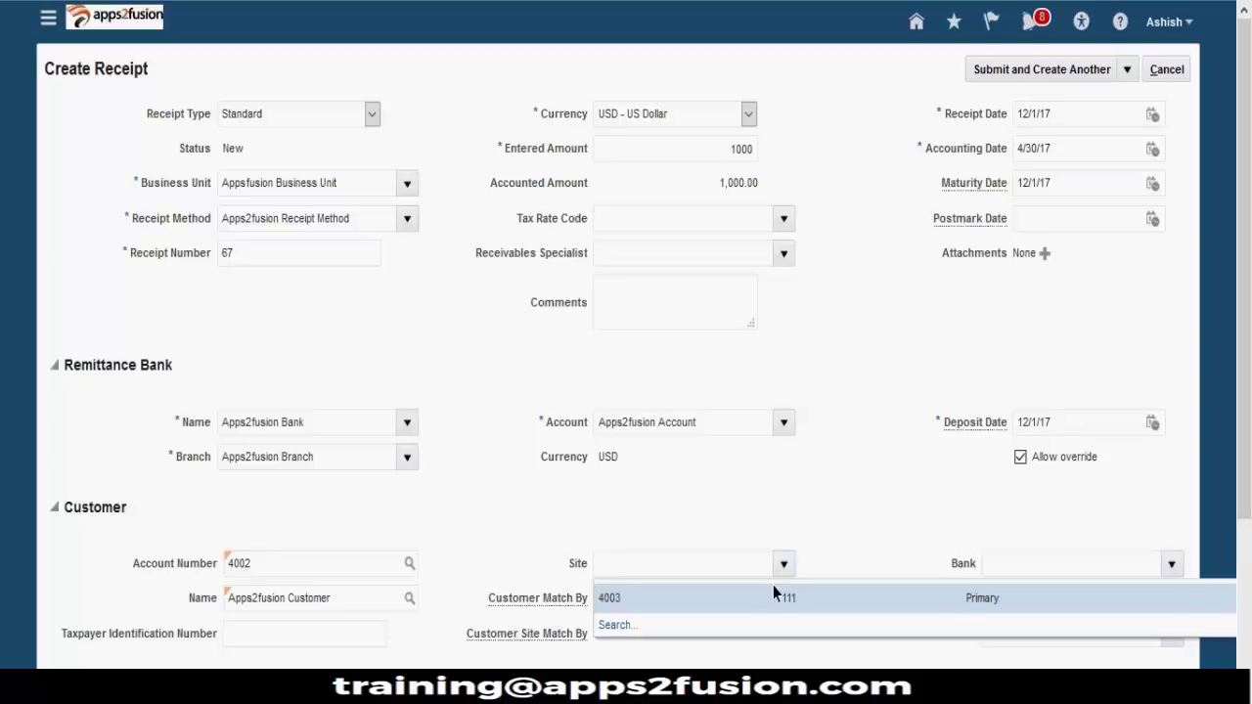
pyautogui.click(781, 599)
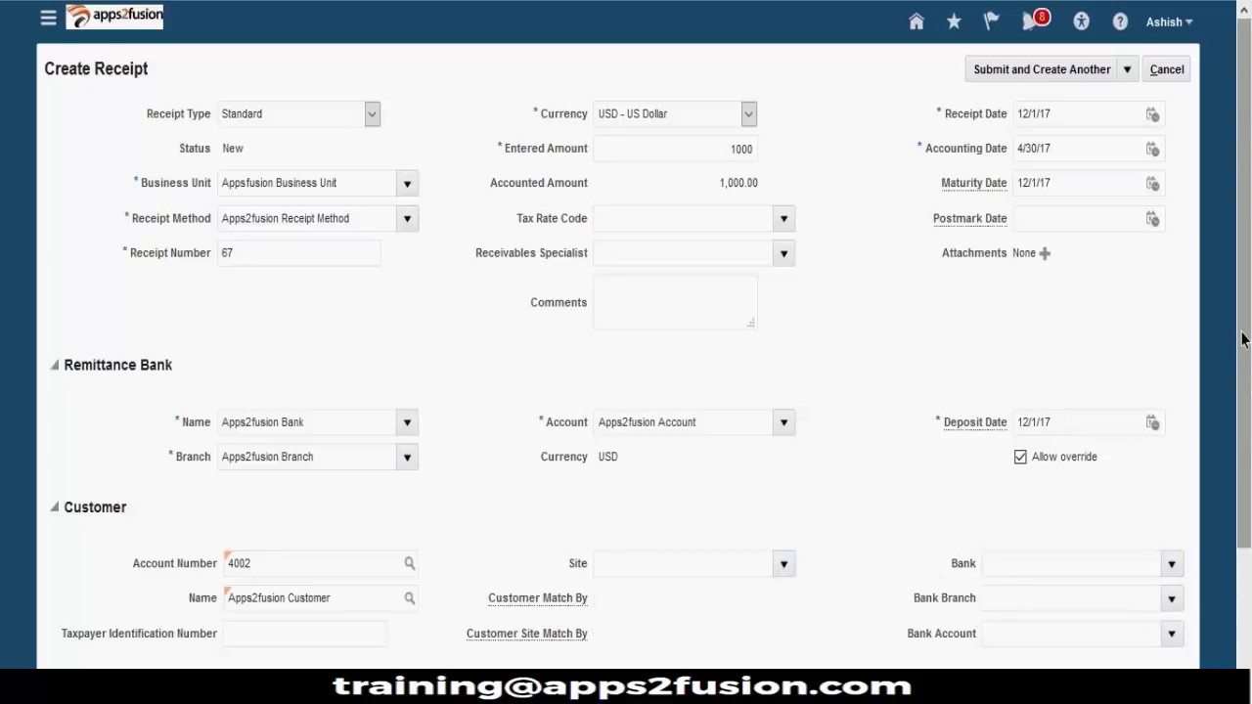
# Step: Check the receipt's entries and submit it with Submit and Apply Manually
pyautogui.moveTo(1247, 338); pyautogui.dragTo(1245, 428)
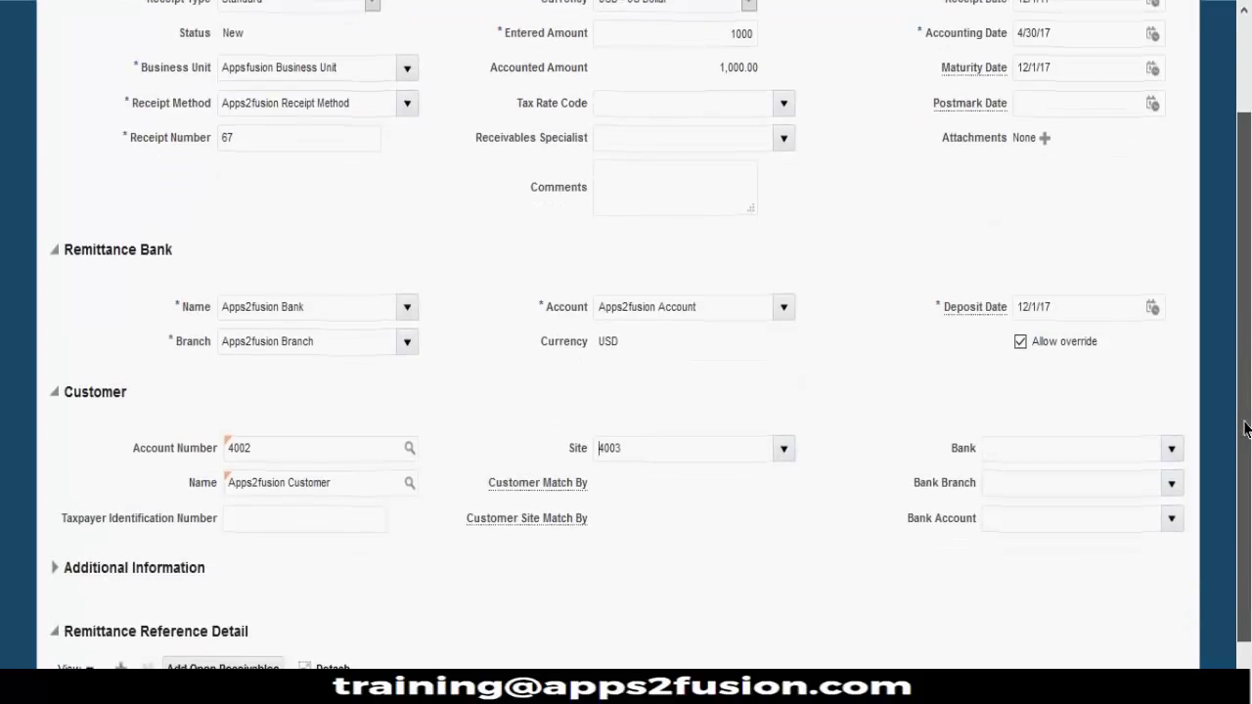
pyautogui.scroll(3, 1249, 428)
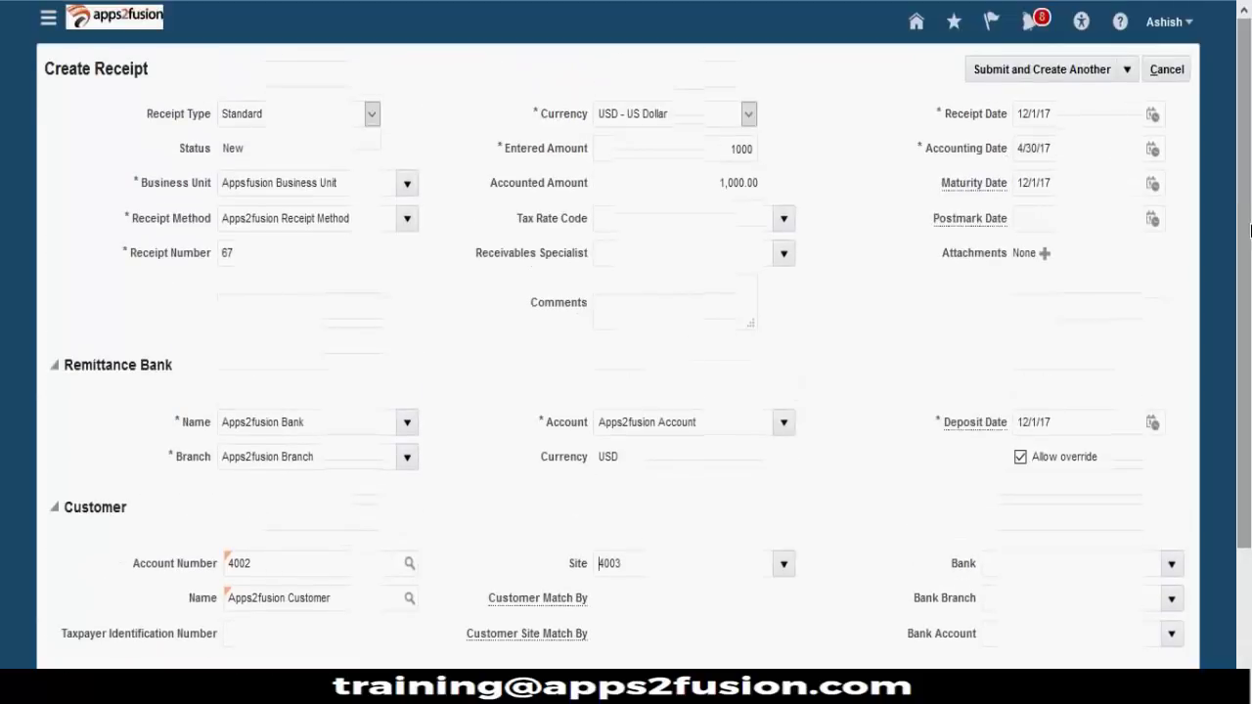
pyautogui.click(1128, 71)
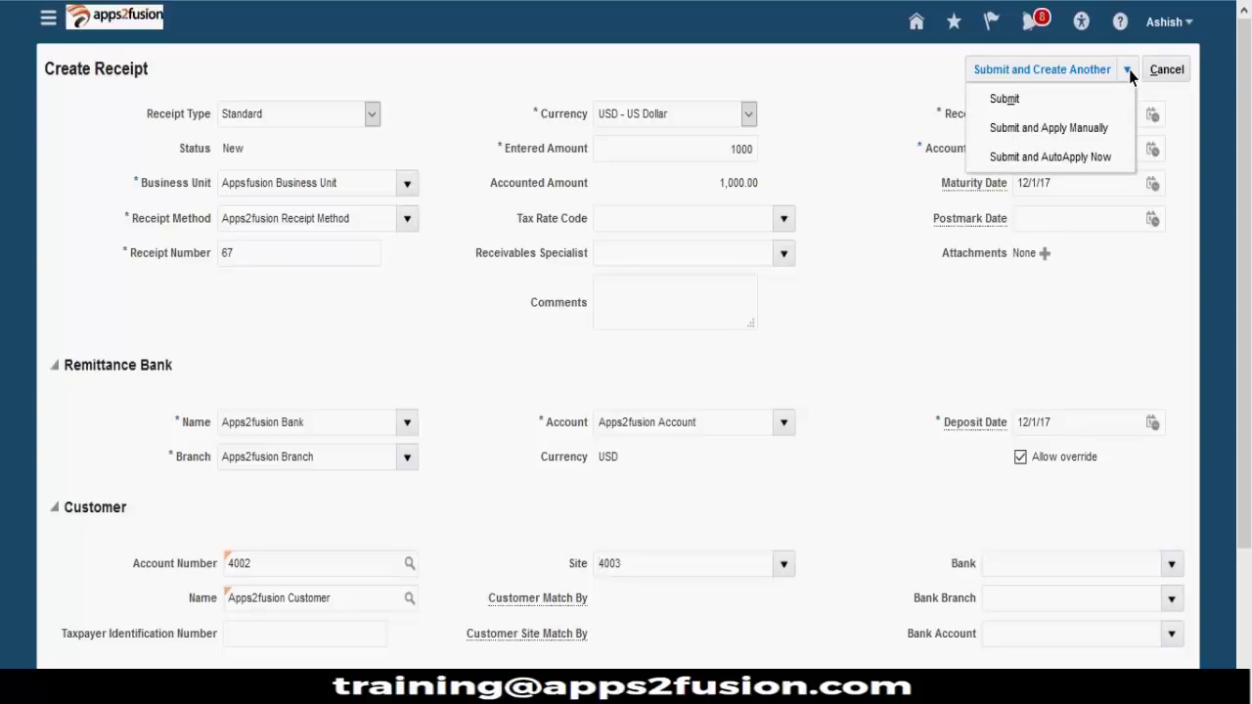
pyautogui.click(1102, 131)
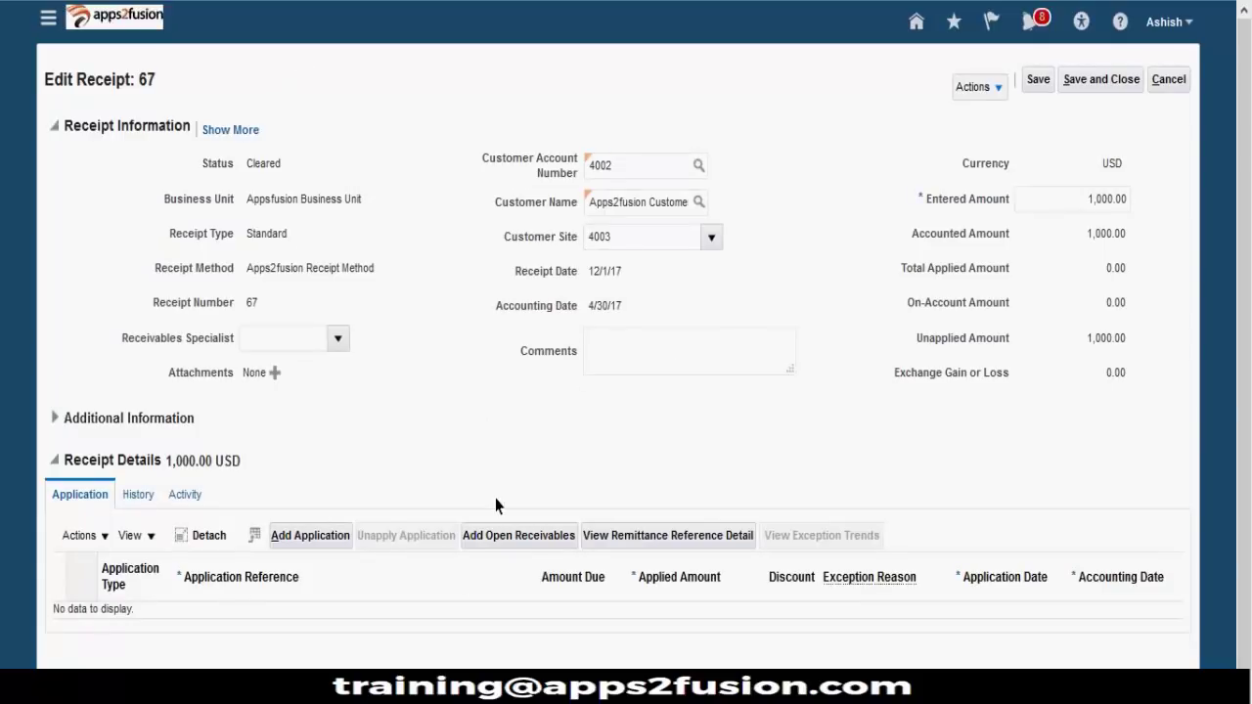
# Step: Search the open receivables of Apps2fusion Customer and add invoice 2002 to the receipt's applications
pyautogui.click(528, 537)
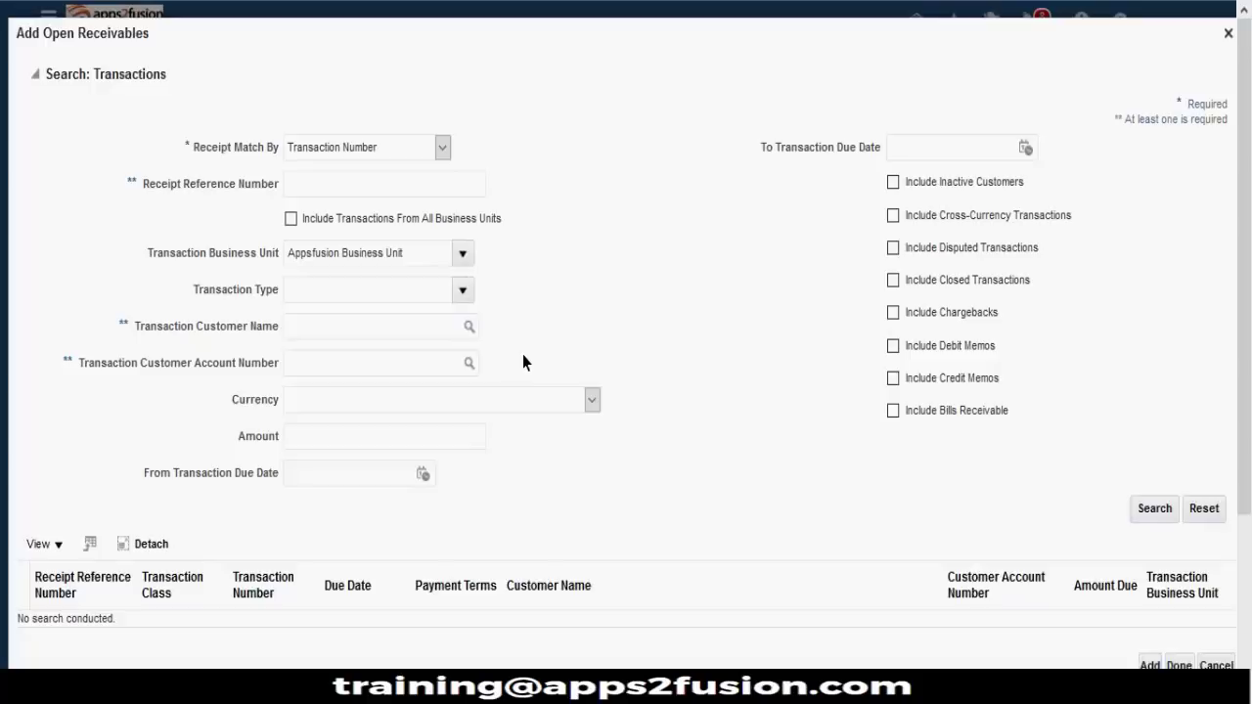
pyautogui.write('apps')
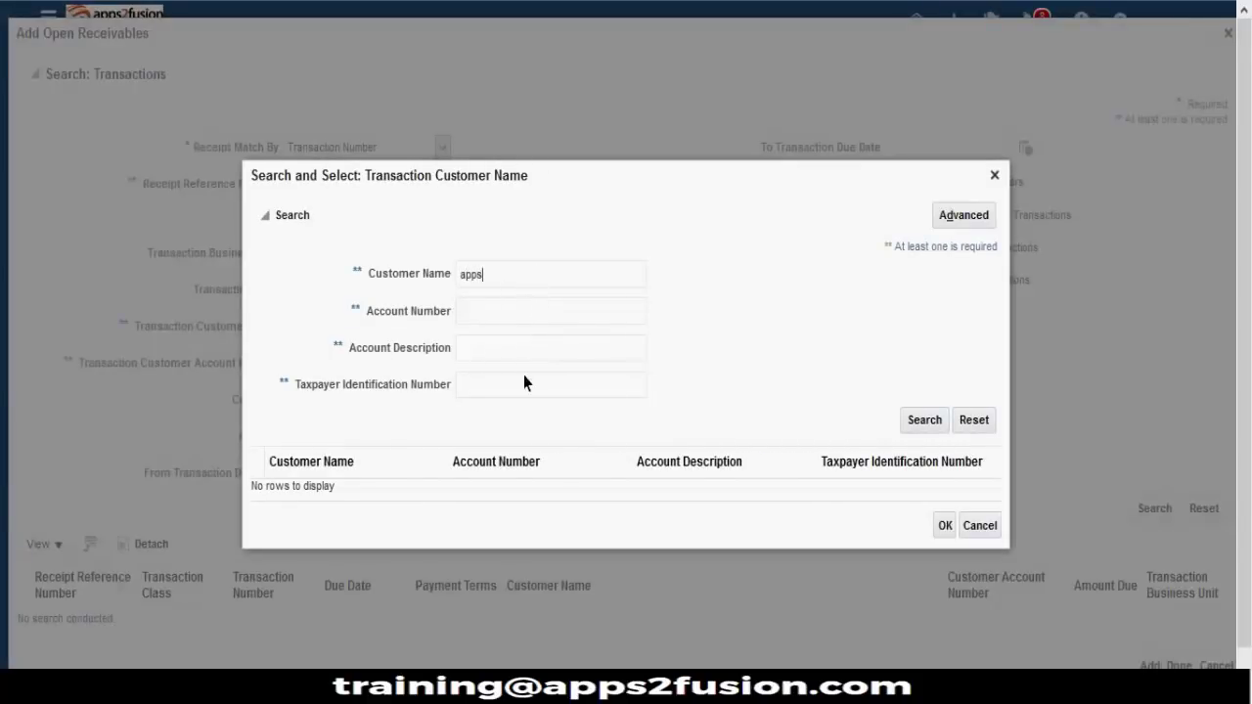
pyautogui.click(924, 420)
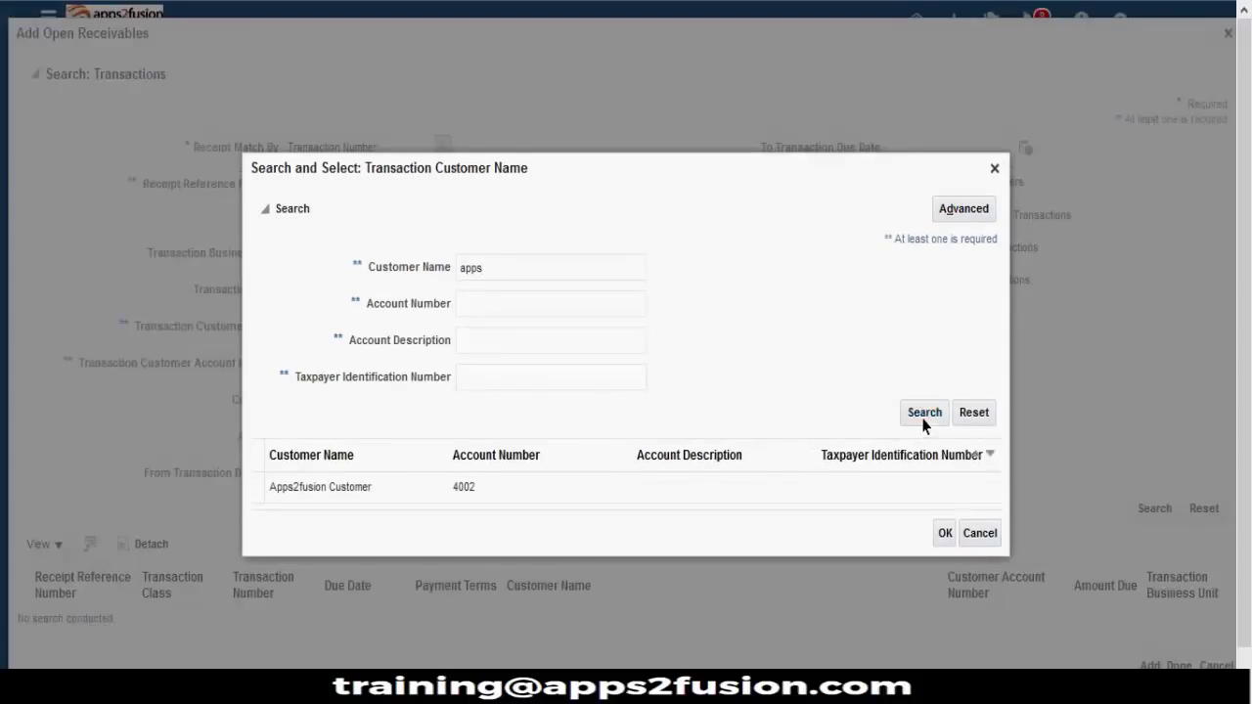
pyautogui.click(588, 489)
pyautogui.click(945, 533)
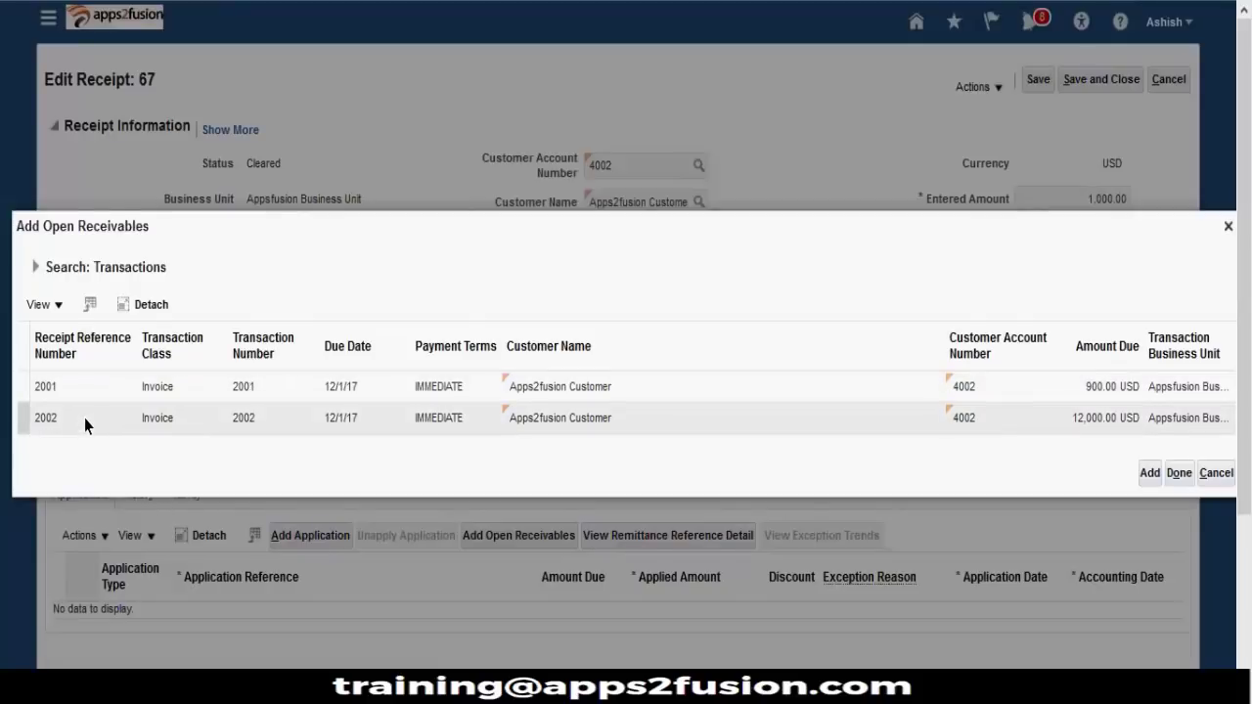
pyautogui.click(754, 417)
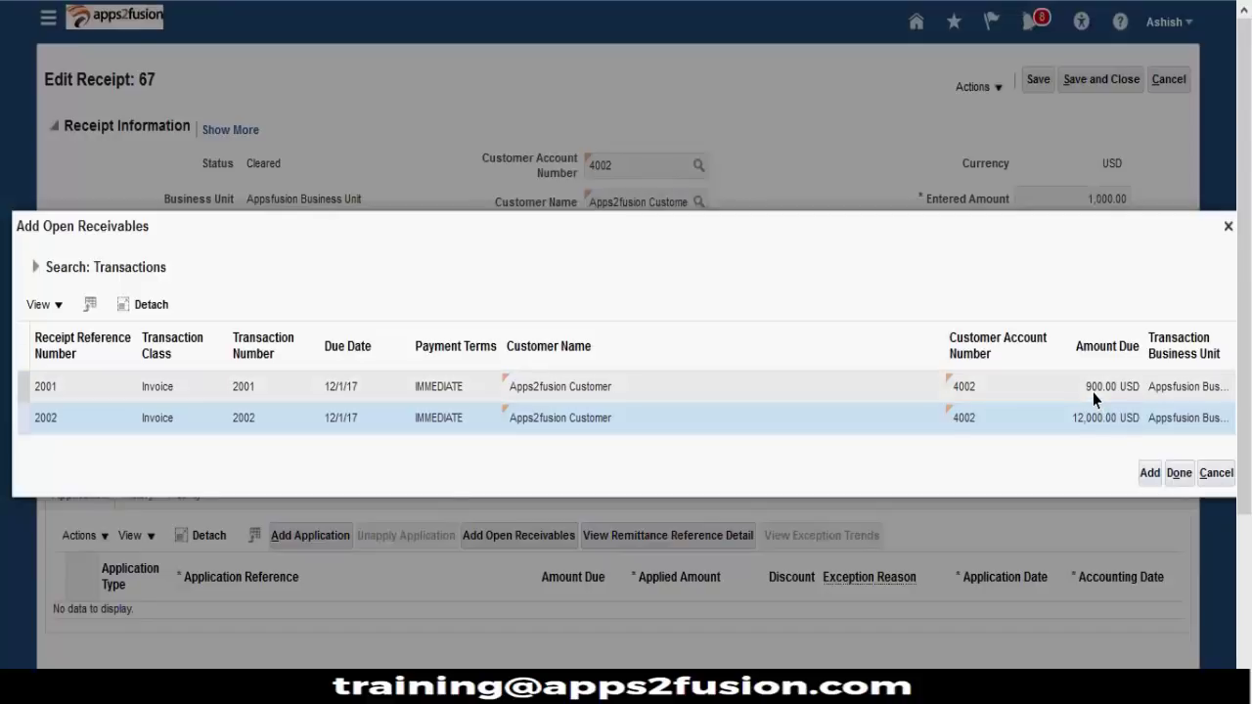
pyautogui.click(1150, 472)
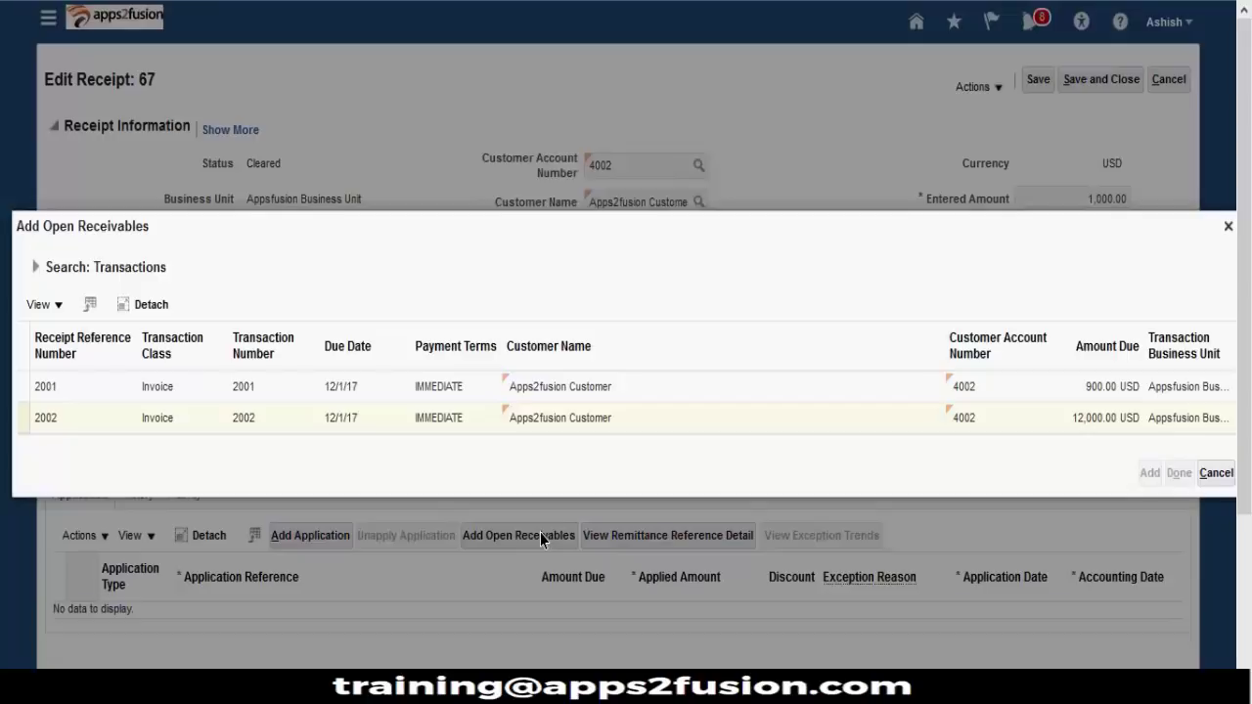
# Step: Review transaction 2002's application details and set its applied amount to 500
pyautogui.scroll(-3, 679, 494)
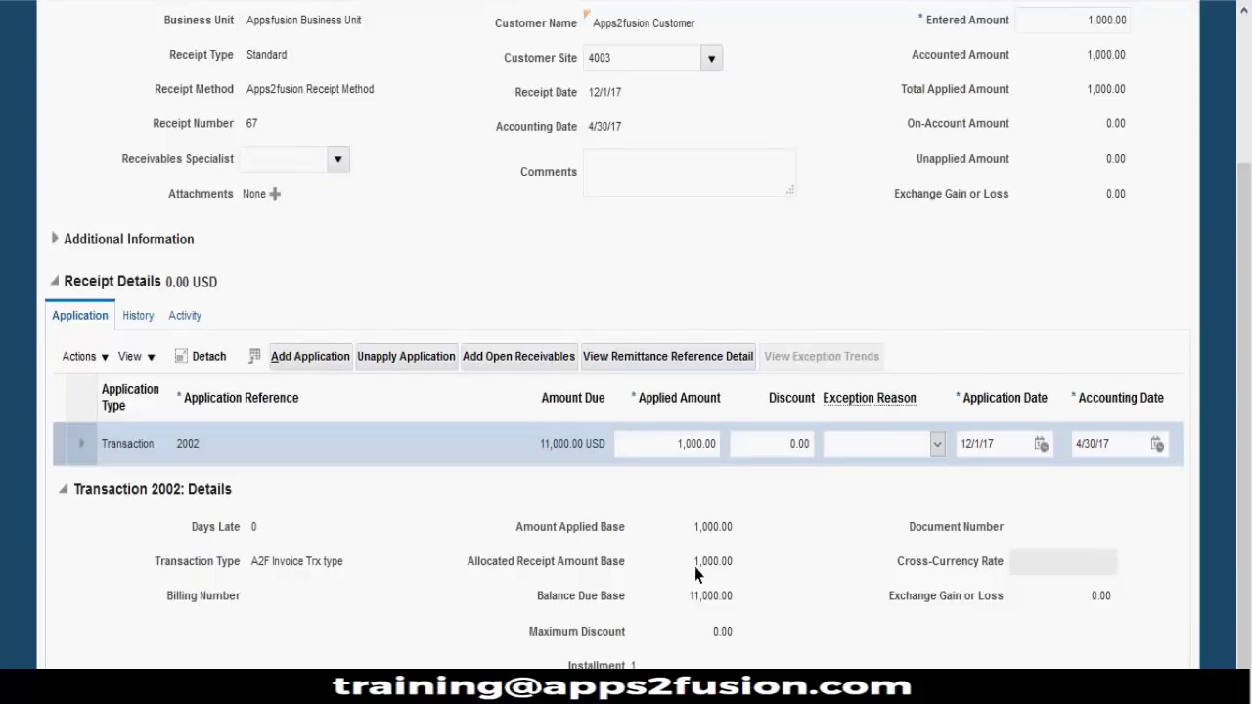
pyautogui.moveTo(673, 528); pyautogui.dragTo(738, 525)
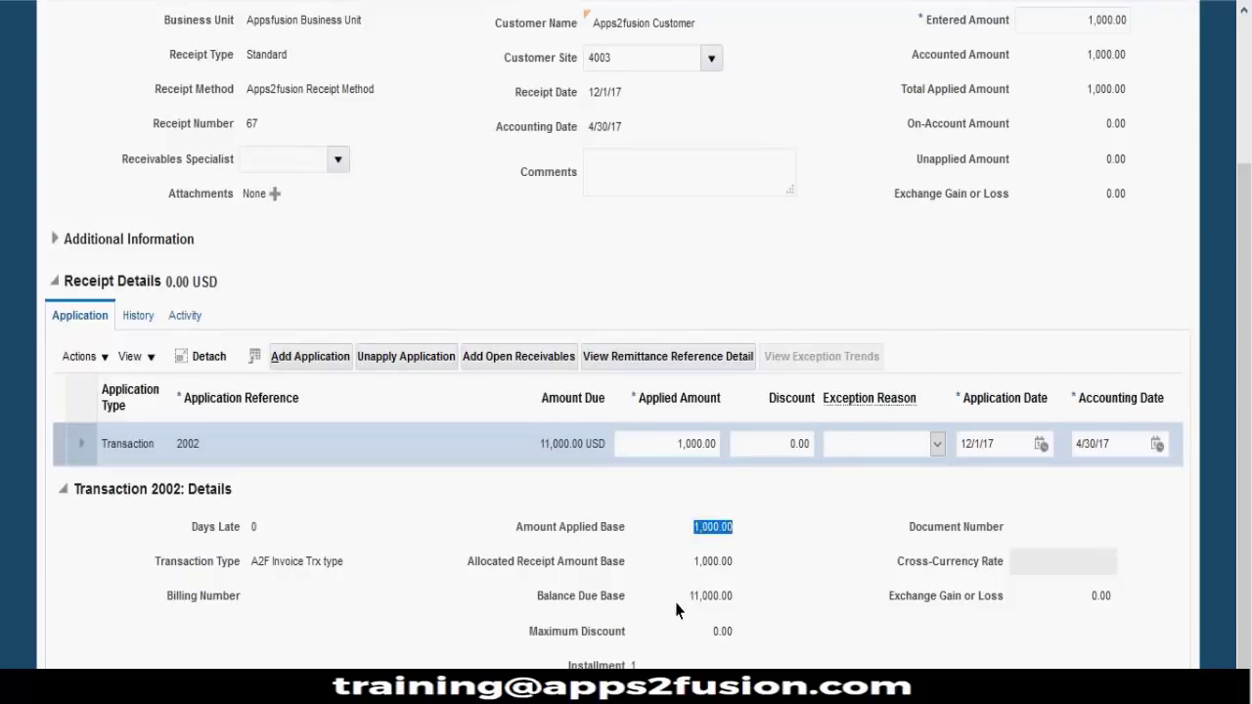
pyautogui.moveTo(681, 598); pyautogui.dragTo(729, 596)
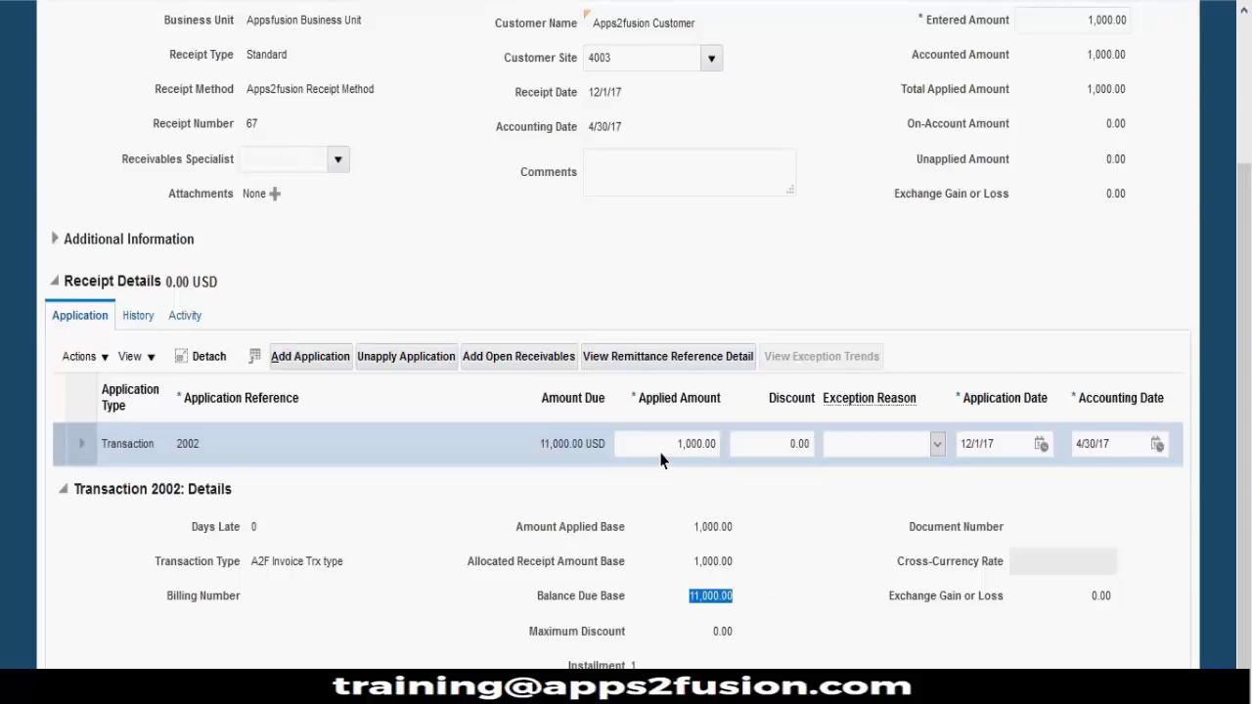
pyautogui.moveTo(668, 445); pyautogui.dragTo(745, 445)
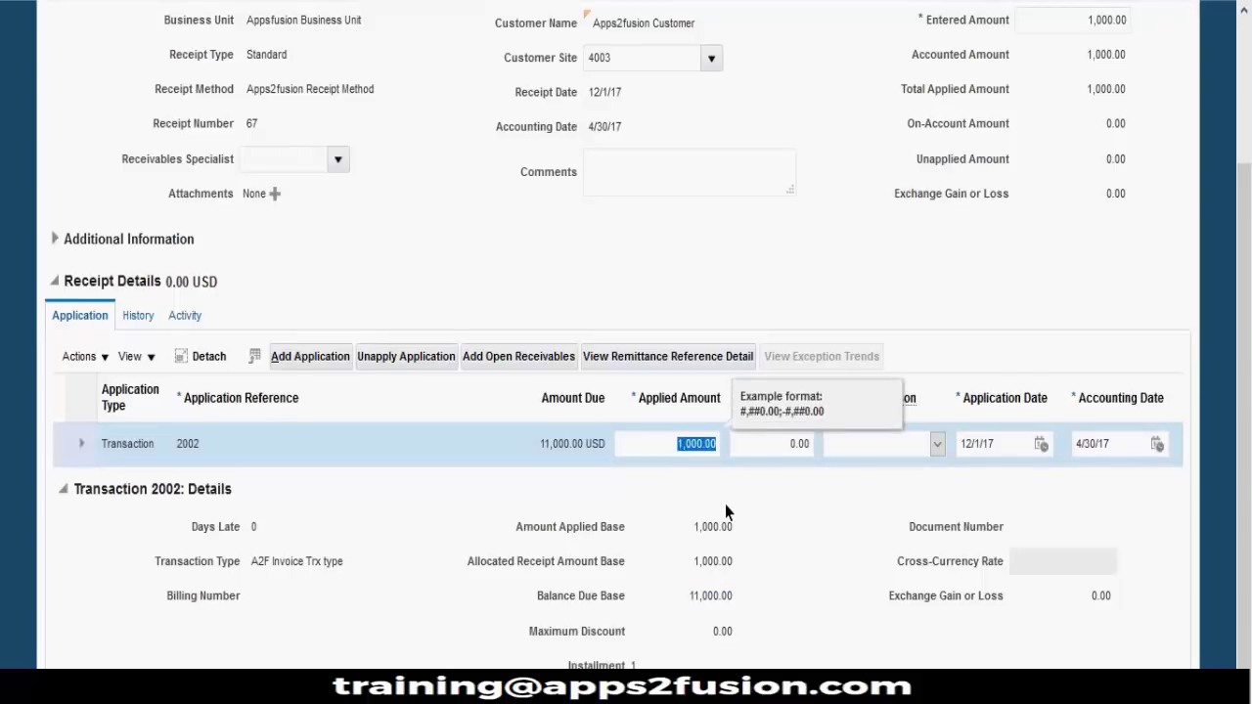
pyautogui.write('500')
pyautogui.click(809, 537)
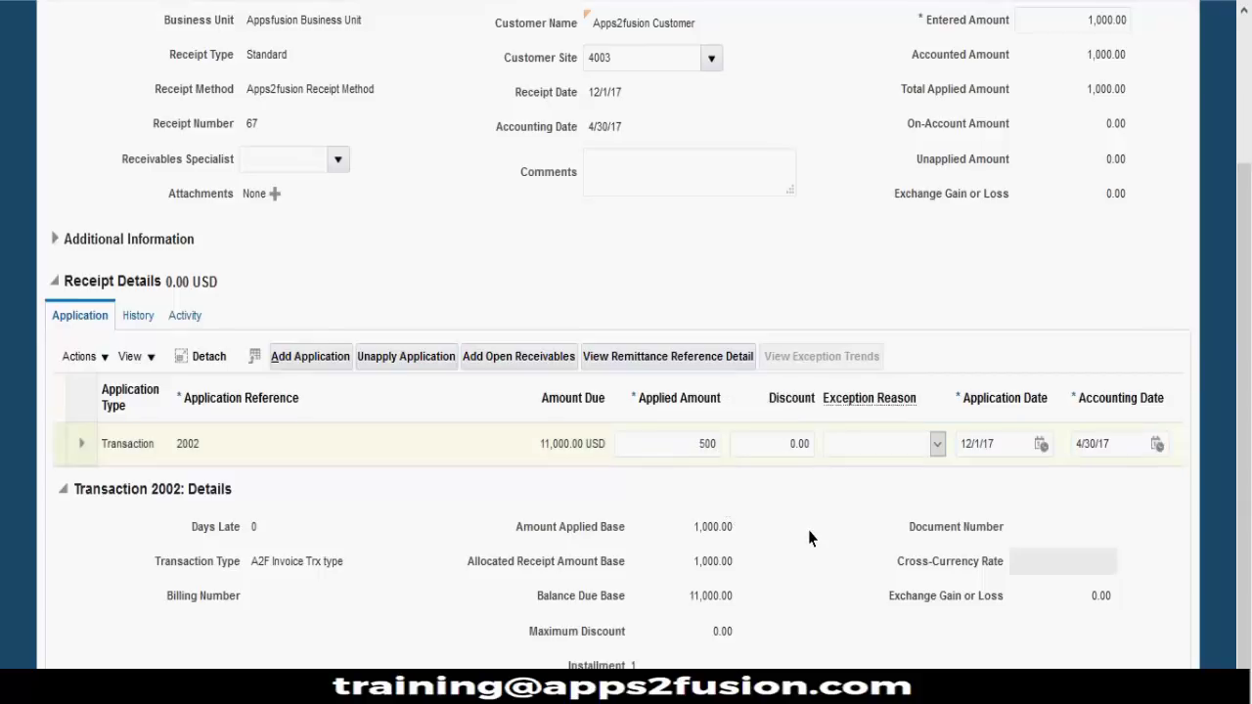
pyautogui.click(685, 445)
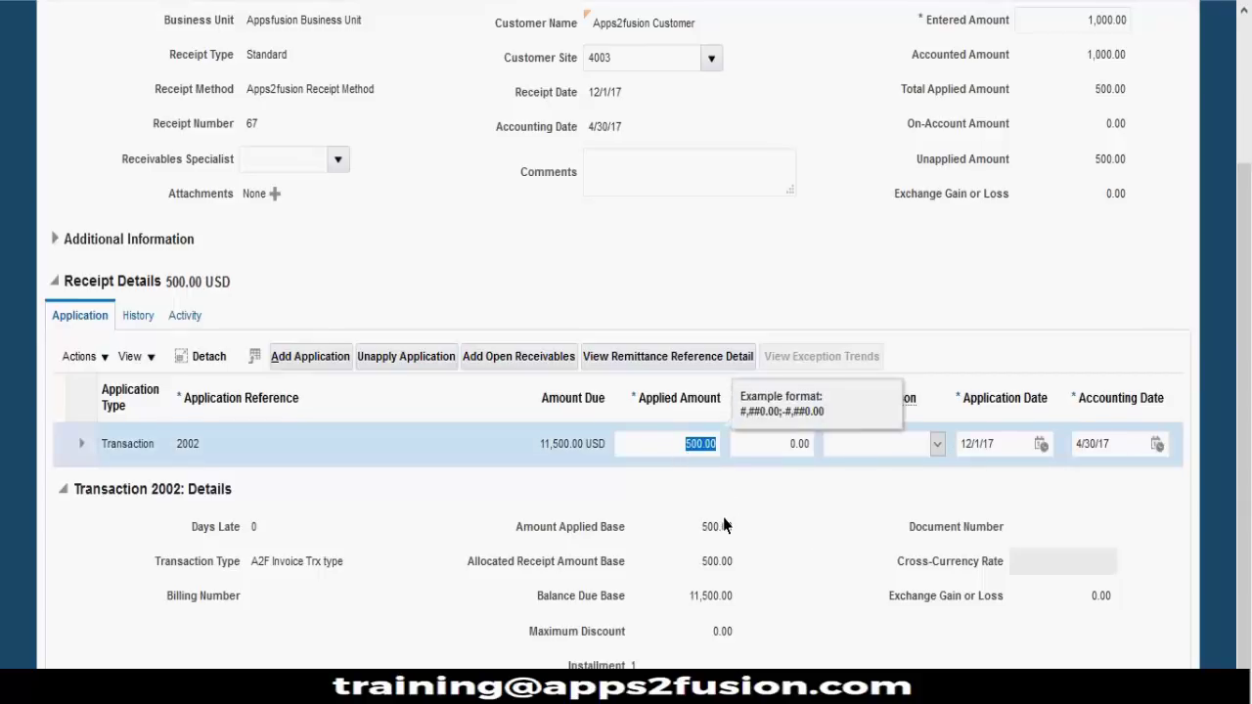
pyautogui.click(724, 525)
pyautogui.click(717, 446)
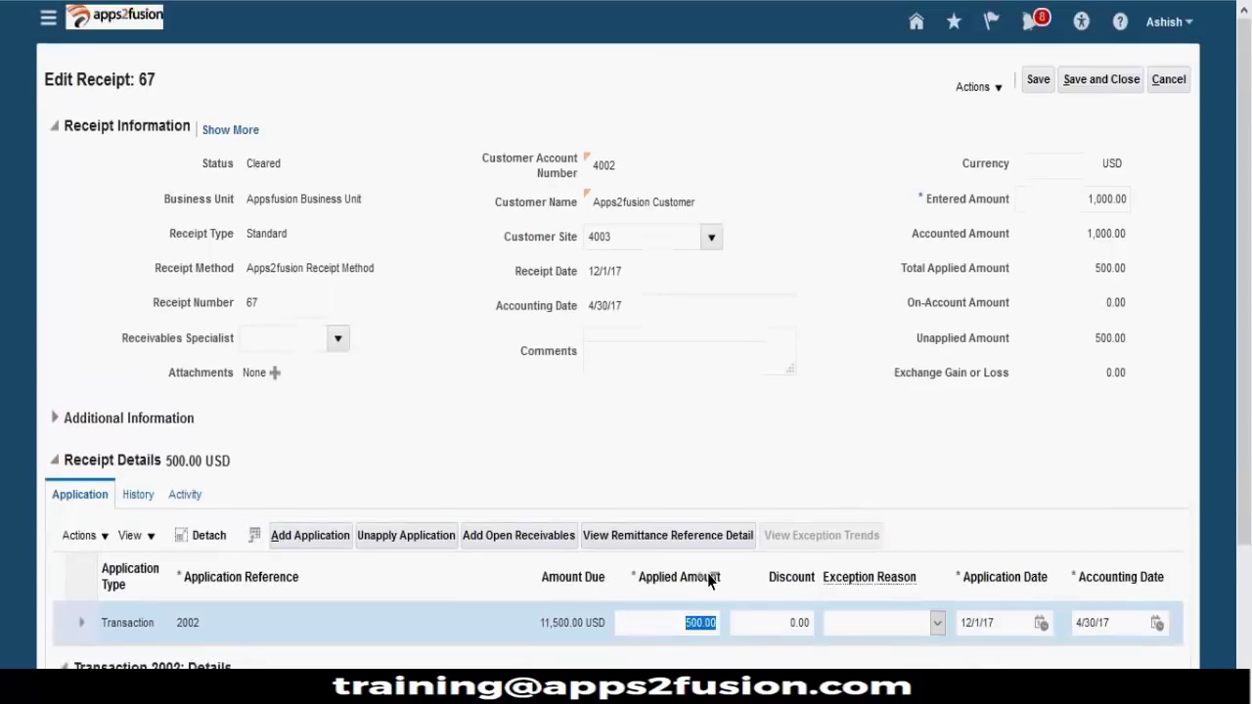
# Step: Review the receipt's history and activity details and return to its application lines
pyautogui.click(146, 323)
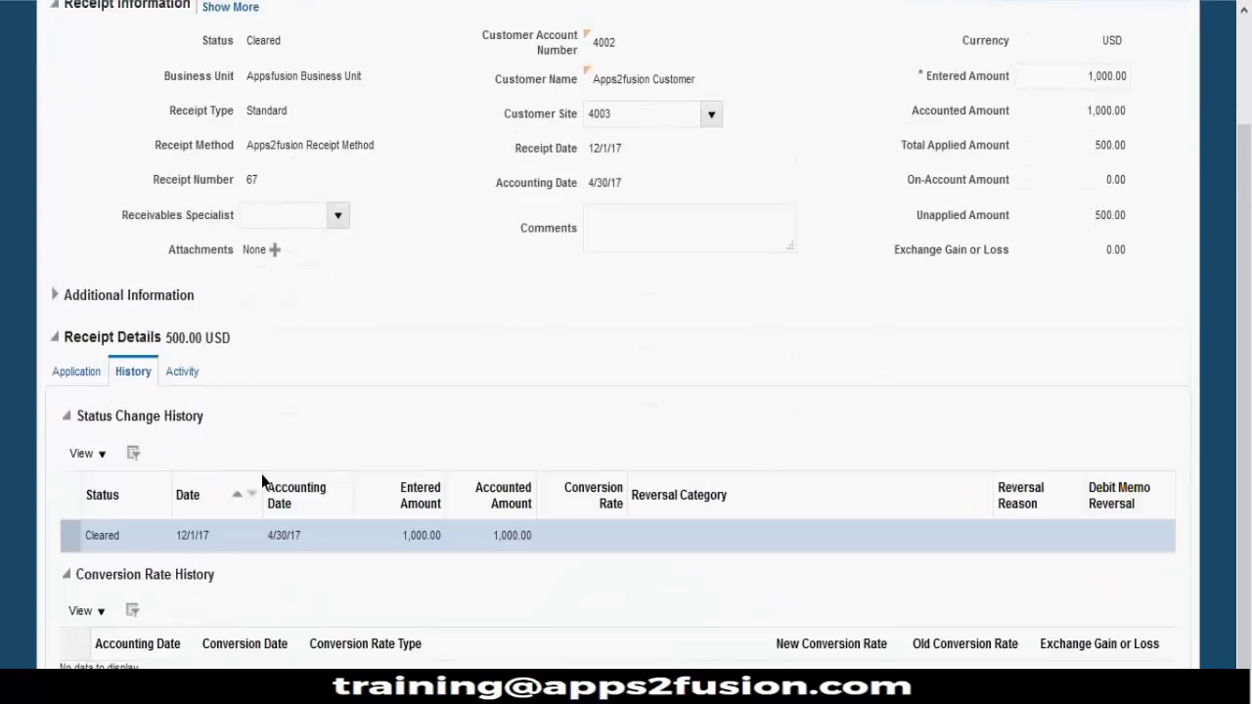
pyautogui.click(181, 372)
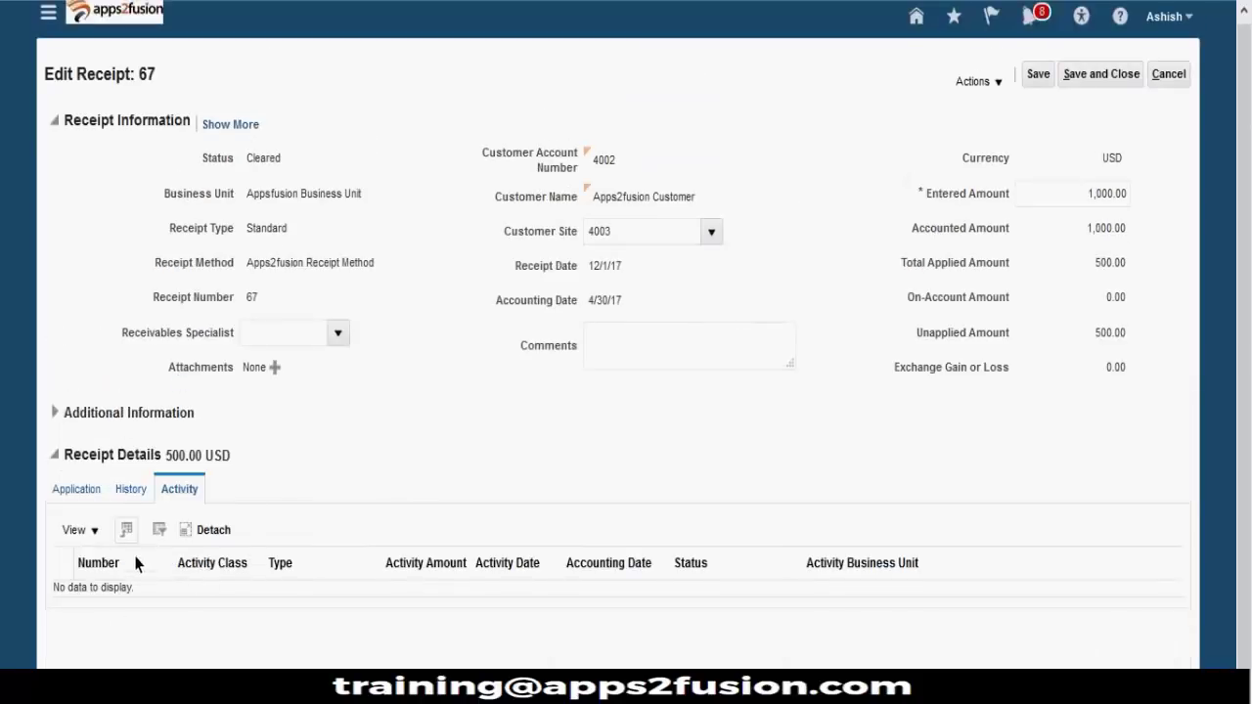
pyautogui.click(88, 533)
pyautogui.click(83, 533)
pyautogui.click(76, 489)
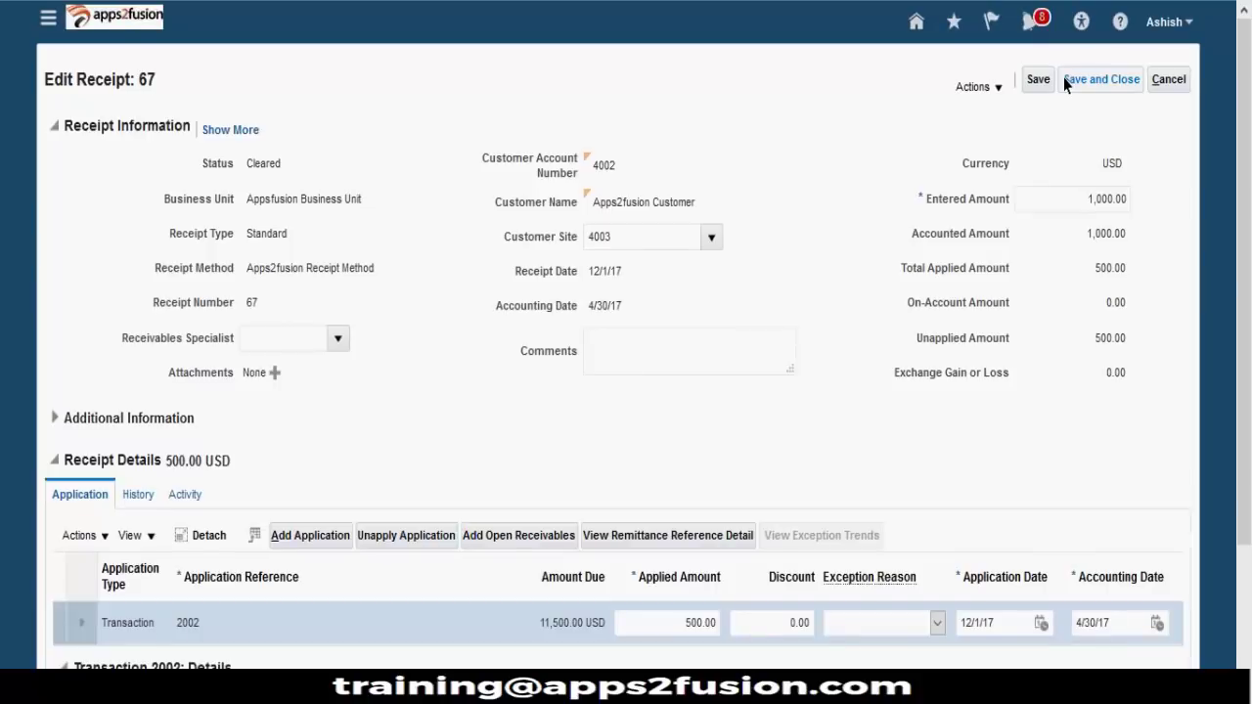
# Step: Save the receipt with its application to transaction 2002 and check which receipt actions are available
pyautogui.click(1039, 80)
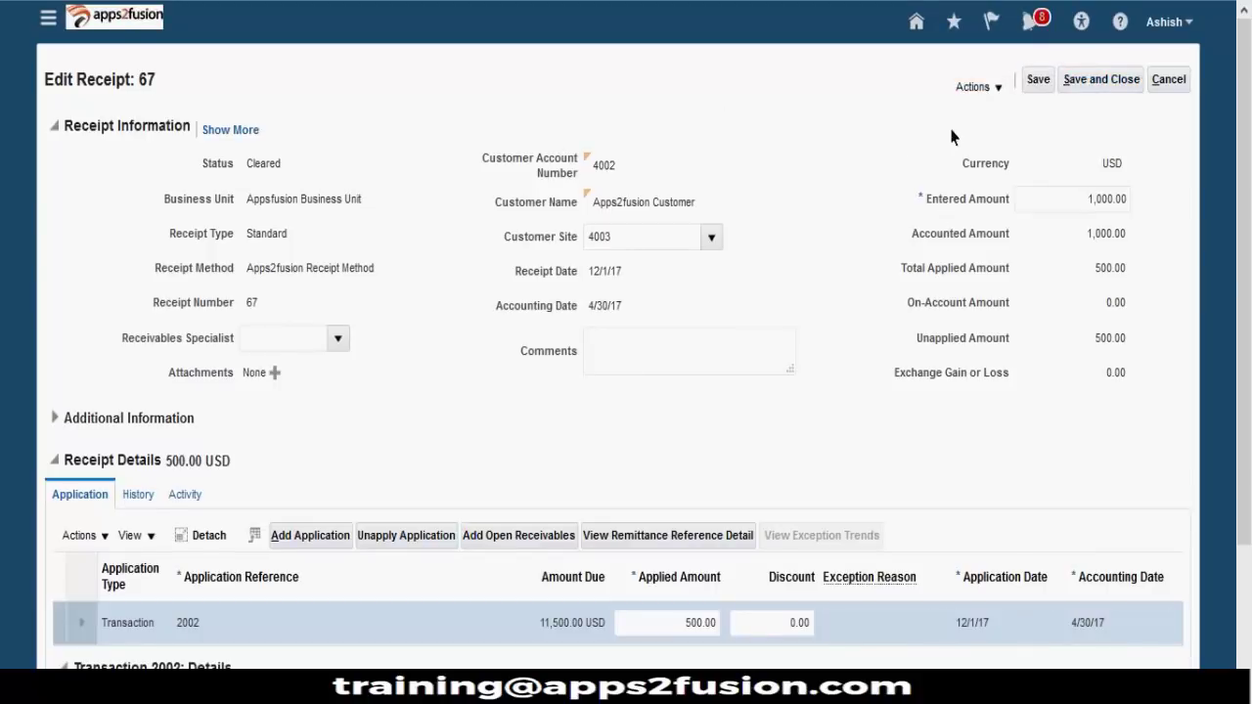
pyautogui.click(978, 86)
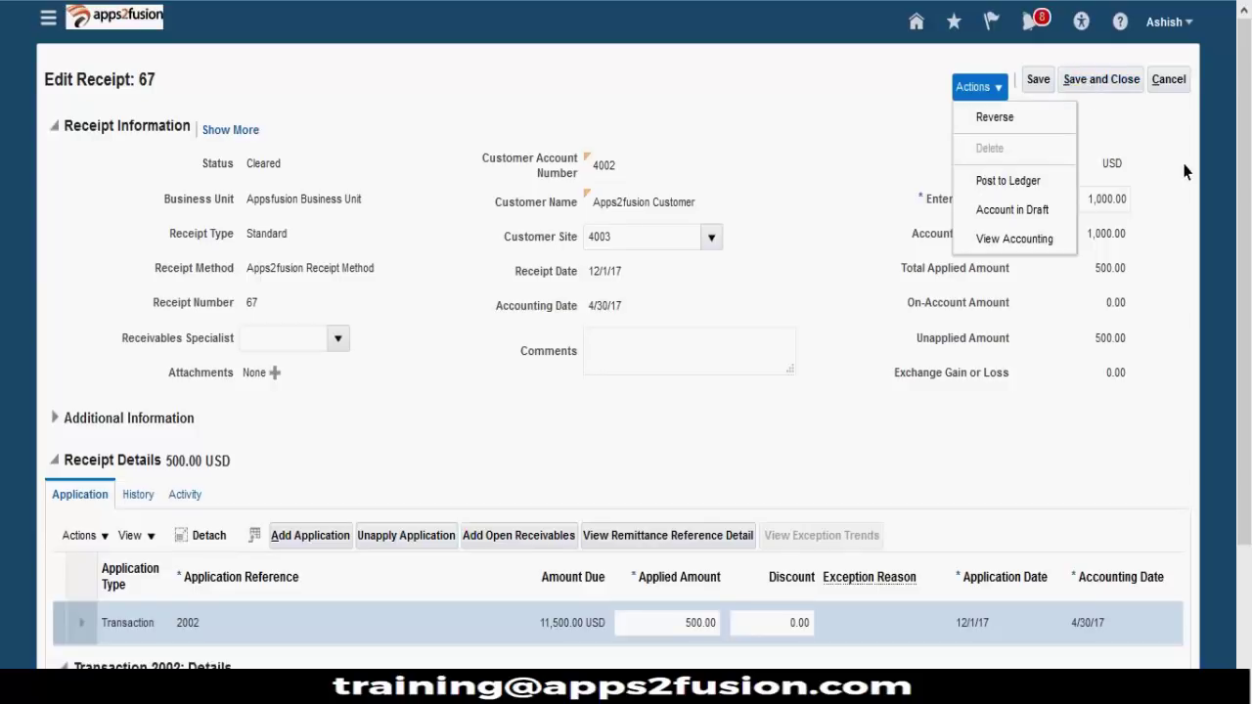
pyautogui.click(1134, 117)
# Step: Look over the receipt's application details, save and close the receipt, and check the Accounts Receivable overview
pyautogui.scroll(-3, 1106, 380)
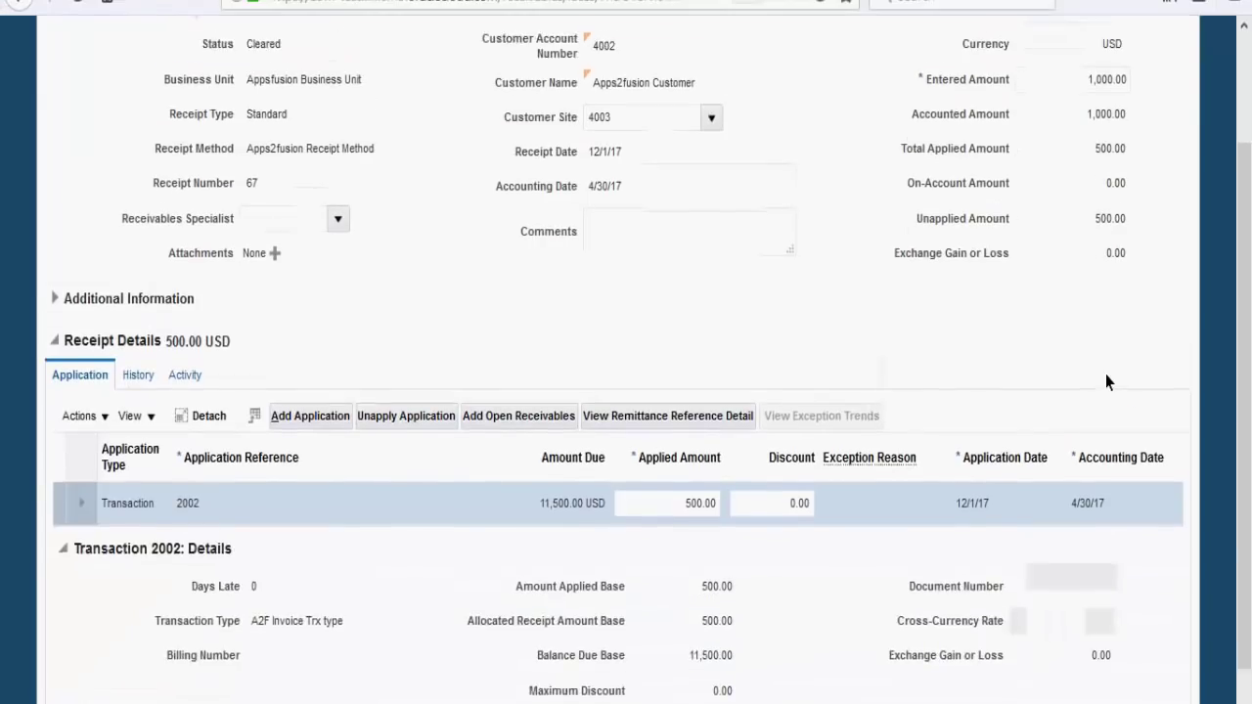
pyautogui.scroll(3, 1106, 382)
pyautogui.click(1101, 95)
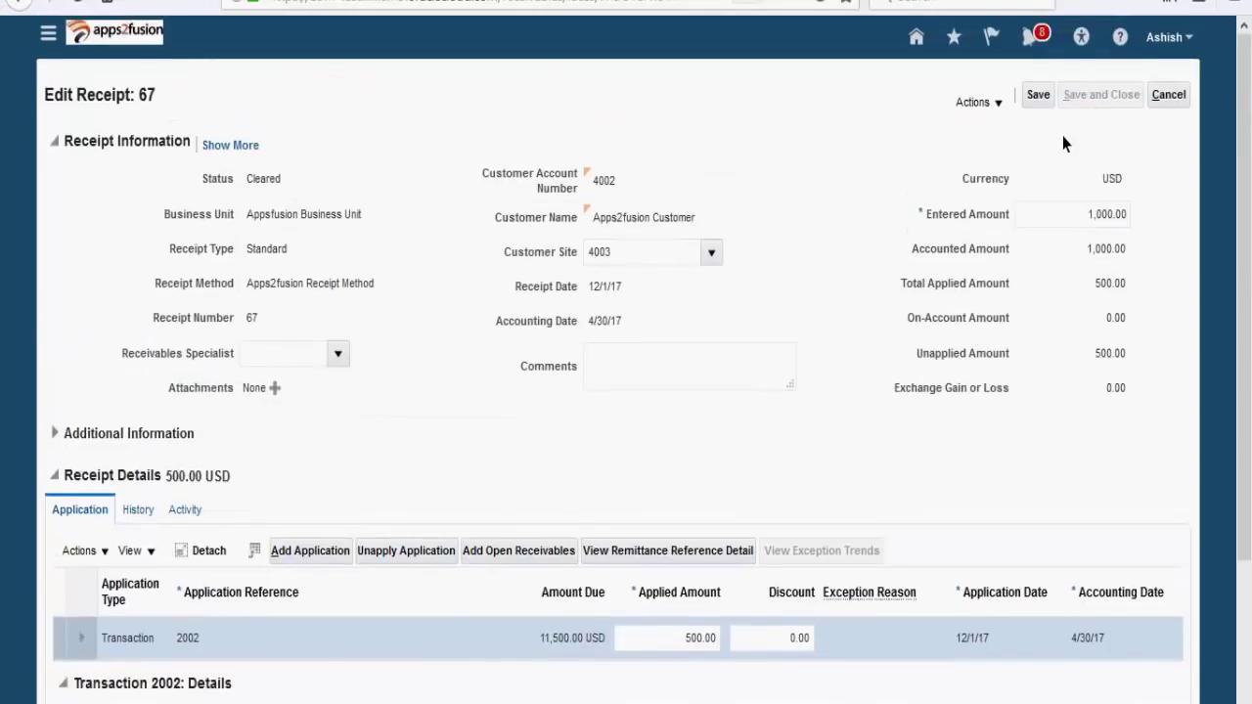
pyautogui.scroll(-4, 720, 278)
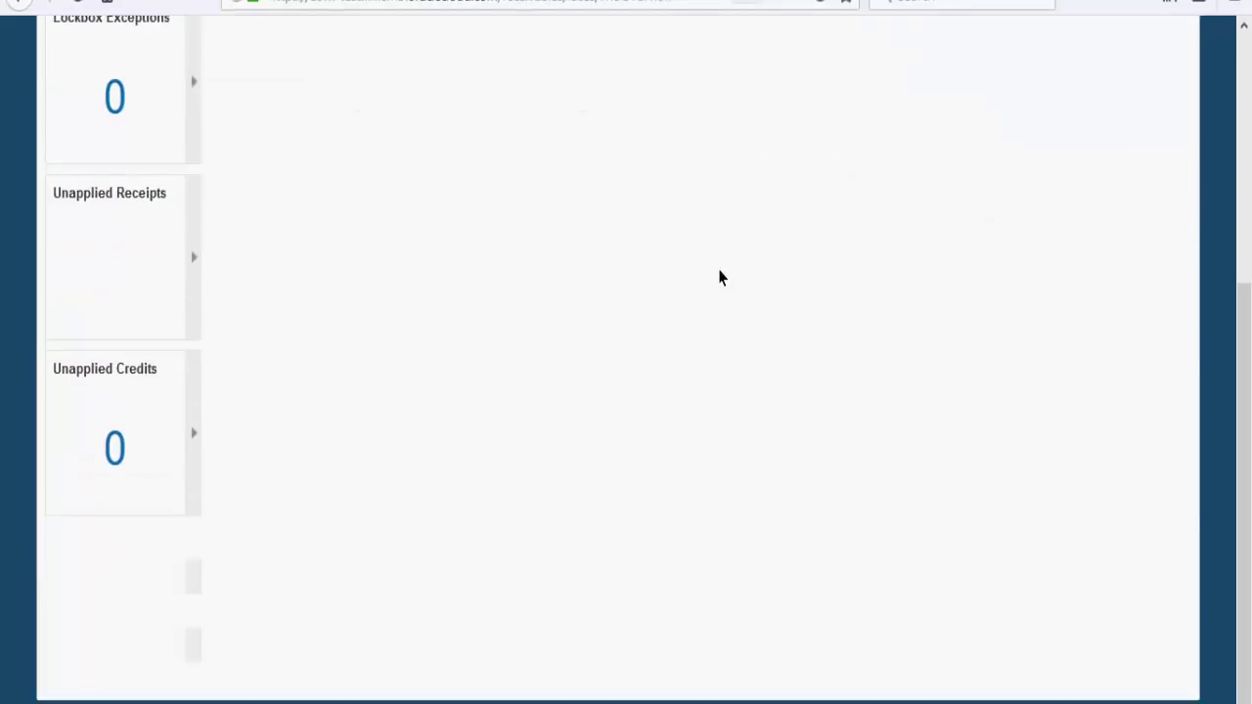
pyautogui.scroll(4, 720, 278)
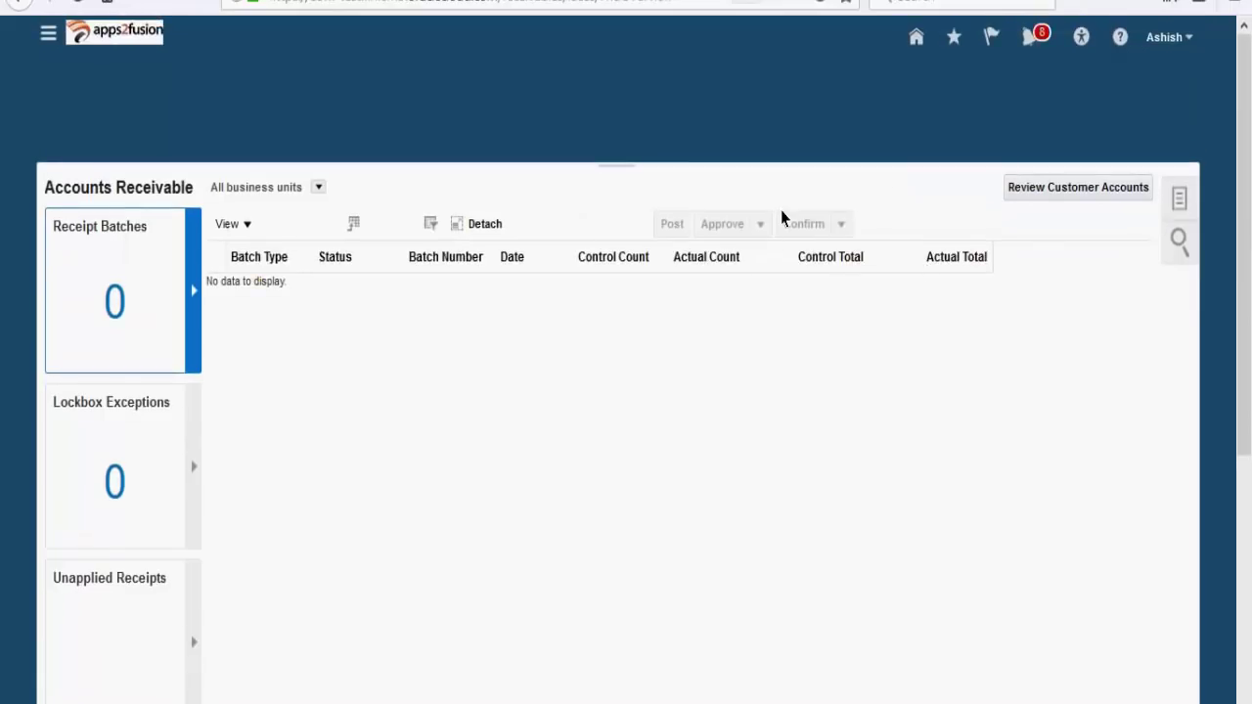